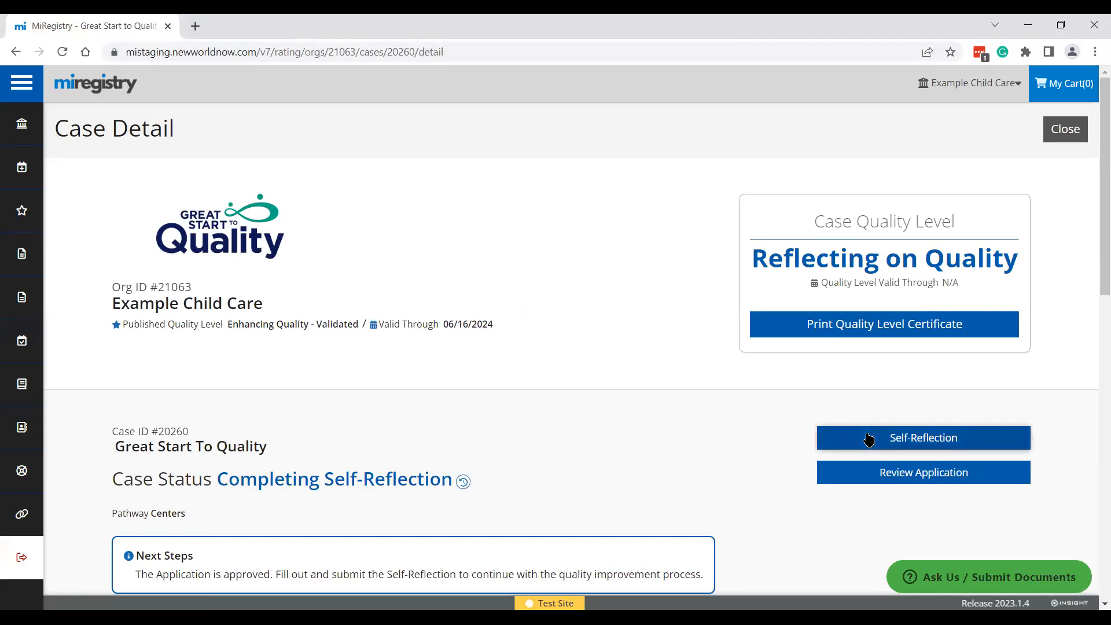
# - Open the case's Self-Reflection, look over its sections and open Family and Community Partnerships for review
pyautogui.click(972, 439)
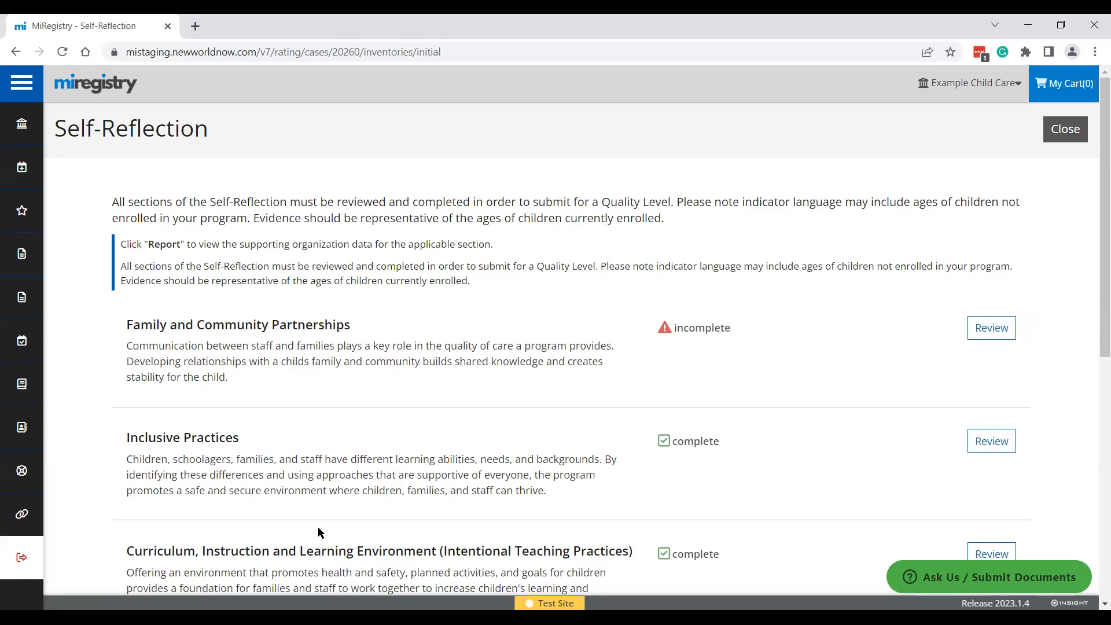
pyautogui.scroll(-6, 318, 532)
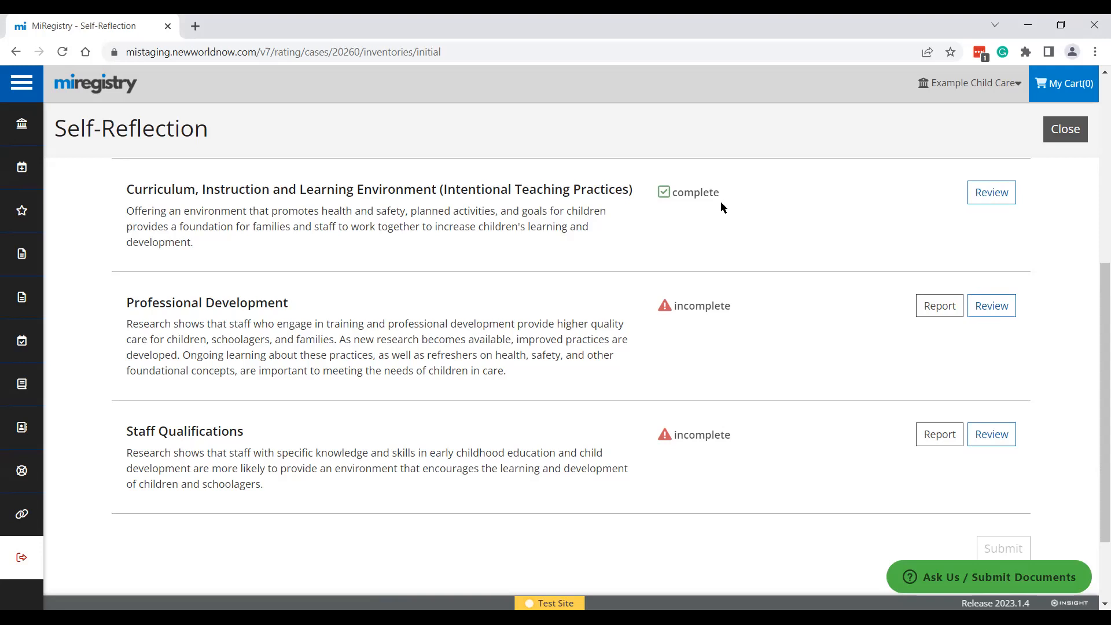
pyautogui.scroll(3, 720, 201)
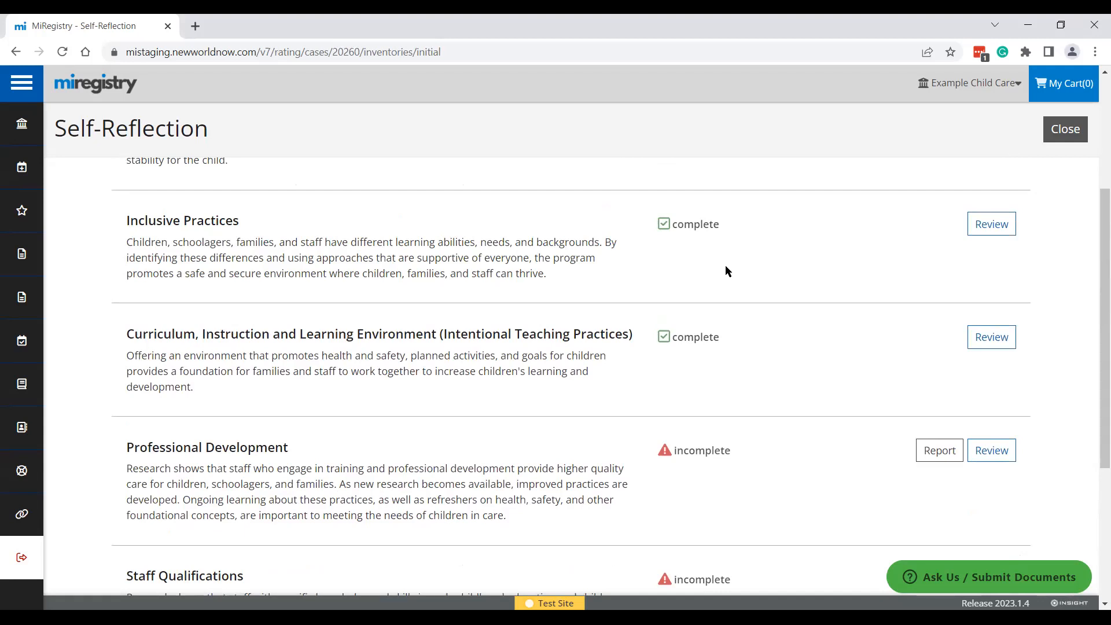
pyautogui.scroll(3, 725, 267)
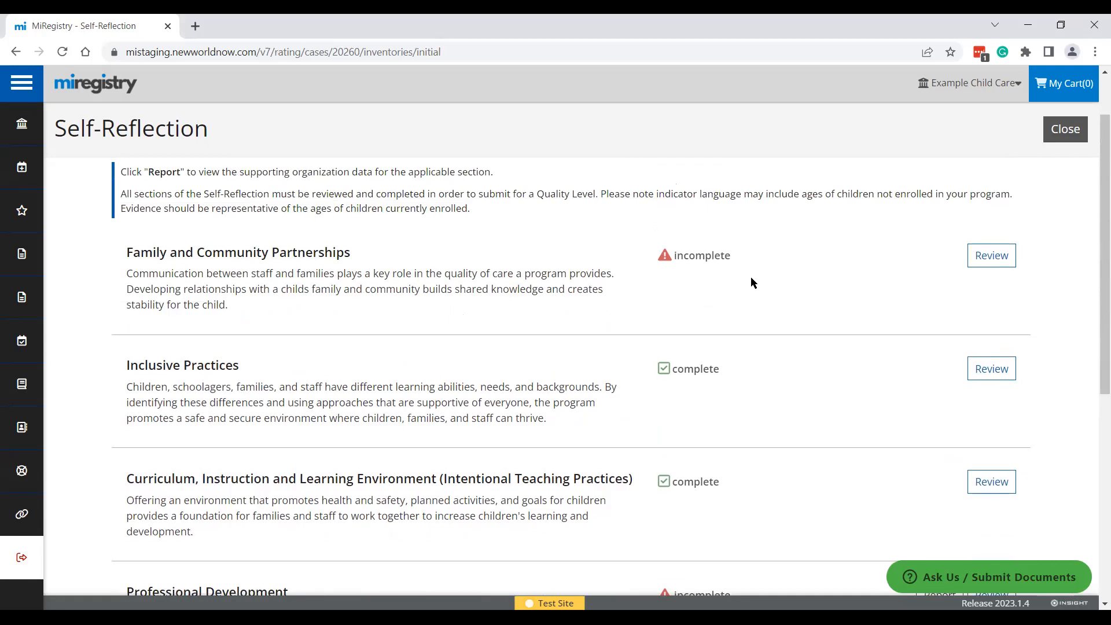
pyautogui.click(988, 256)
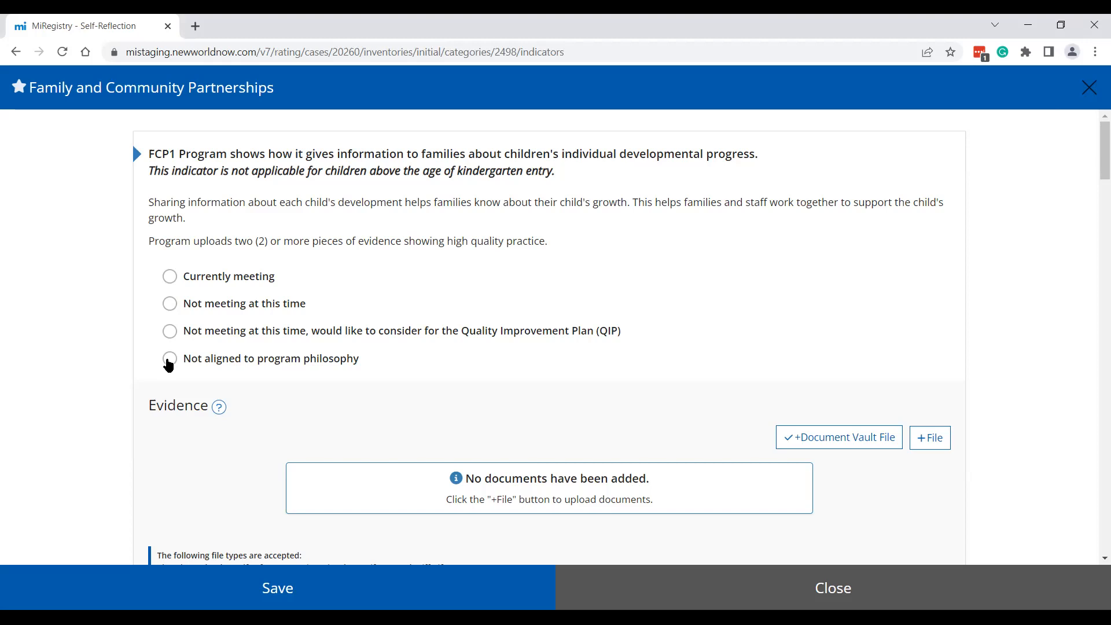
# - Mark indicator FCP1 as Currently meeting and view its examples of acceptable evidence
pyautogui.click(170, 277)
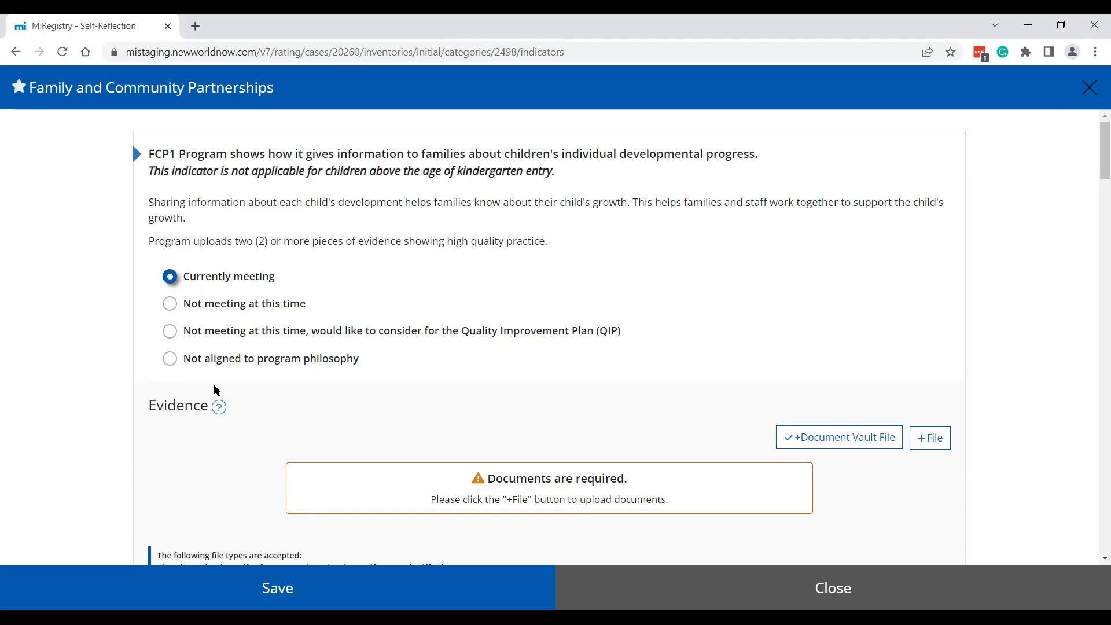
pyautogui.scroll(-1, 241, 423)
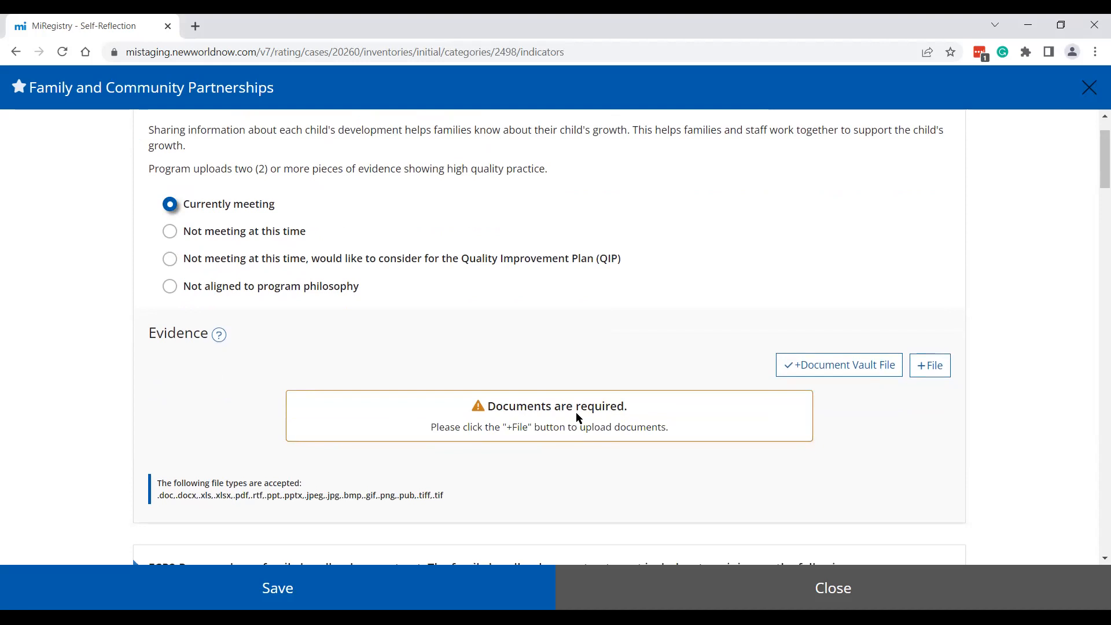
pyautogui.click(220, 338)
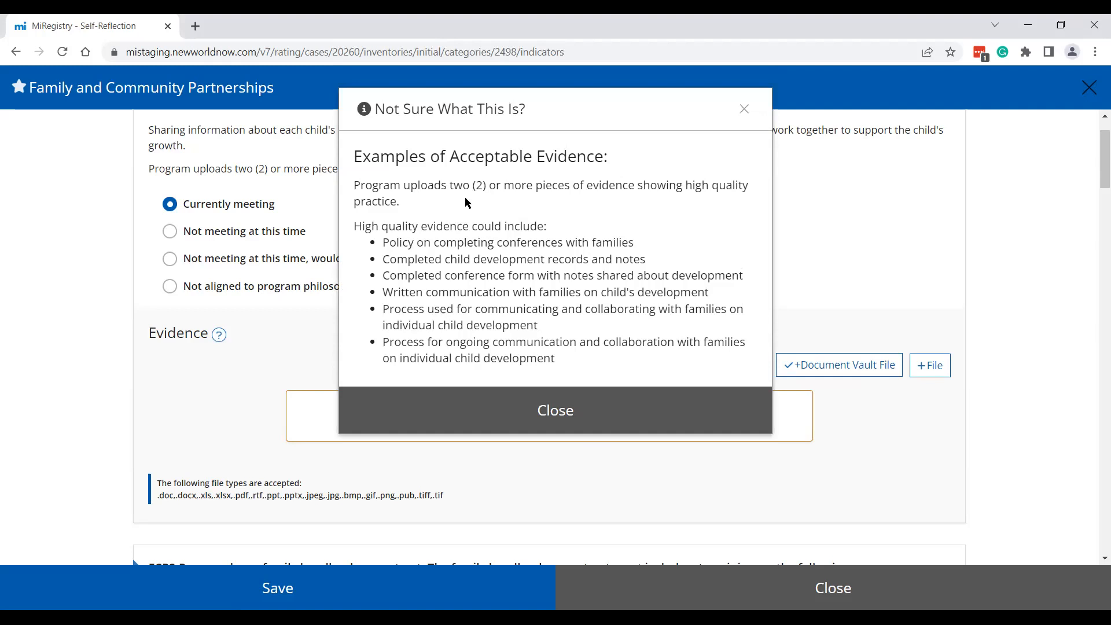
pyautogui.click(483, 417)
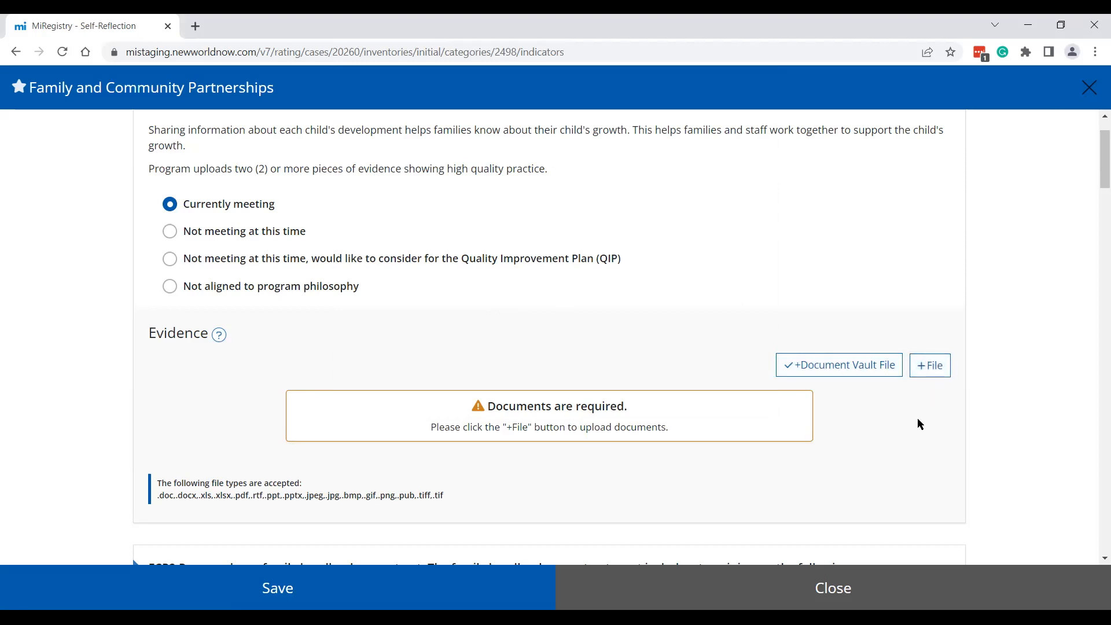
# - Upload Conference Policy from Handbook.docx and Copies of child development notes from portfolio.docx from the GSQ Evidence folder as FCP1 evidence
pyautogui.click(933, 365)
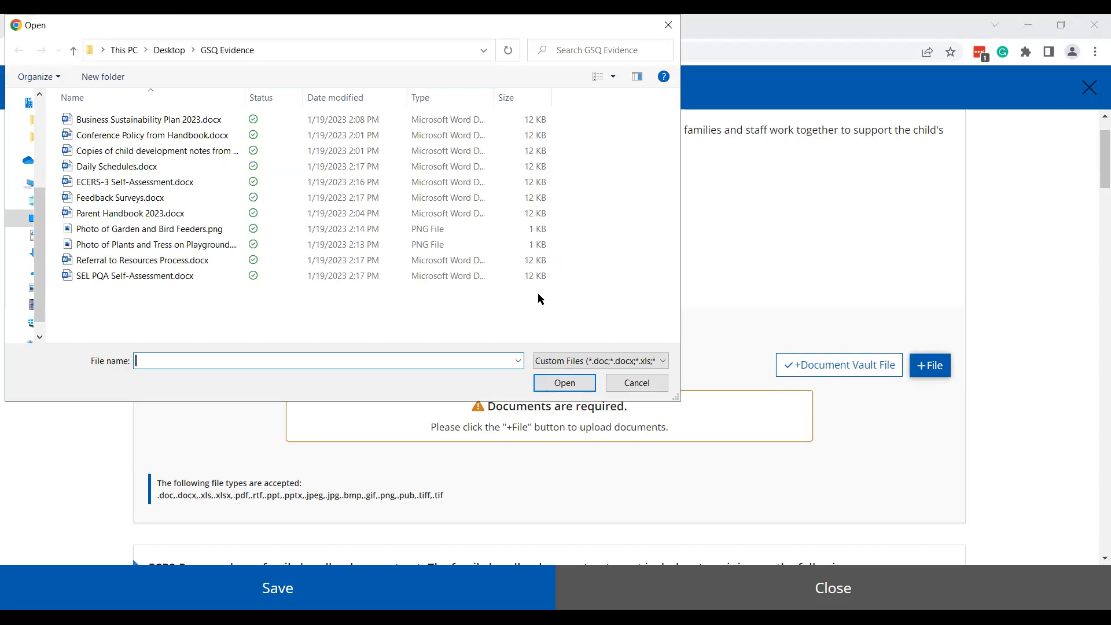
pyautogui.click(172, 134)
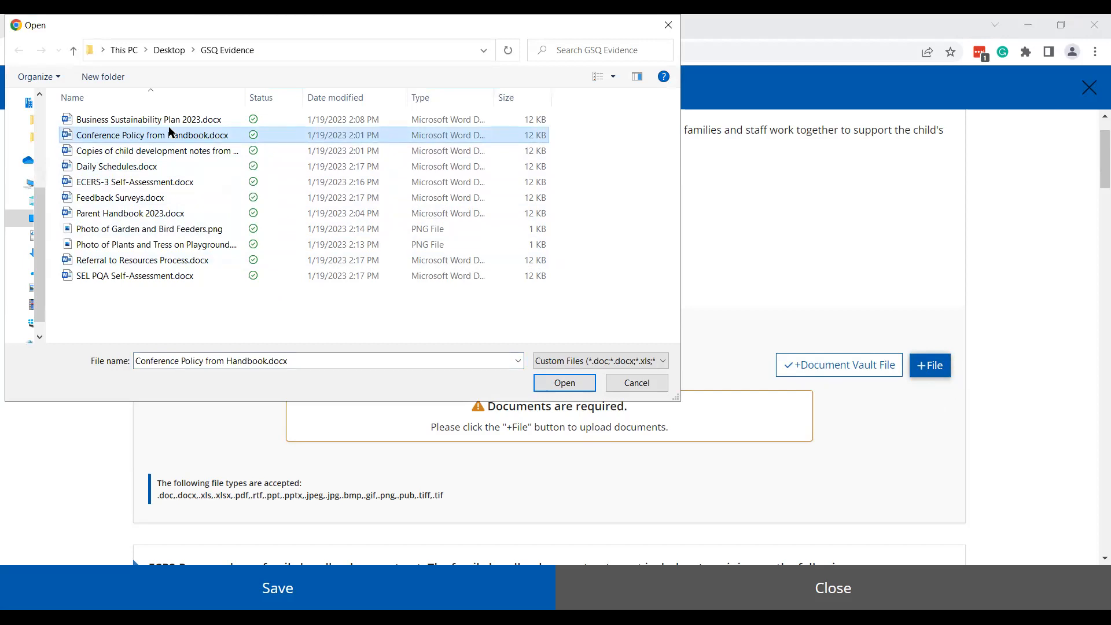
pyautogui.keyDown('ctrl'); pyautogui.click(165, 154); pyautogui.keyUp('ctrl')
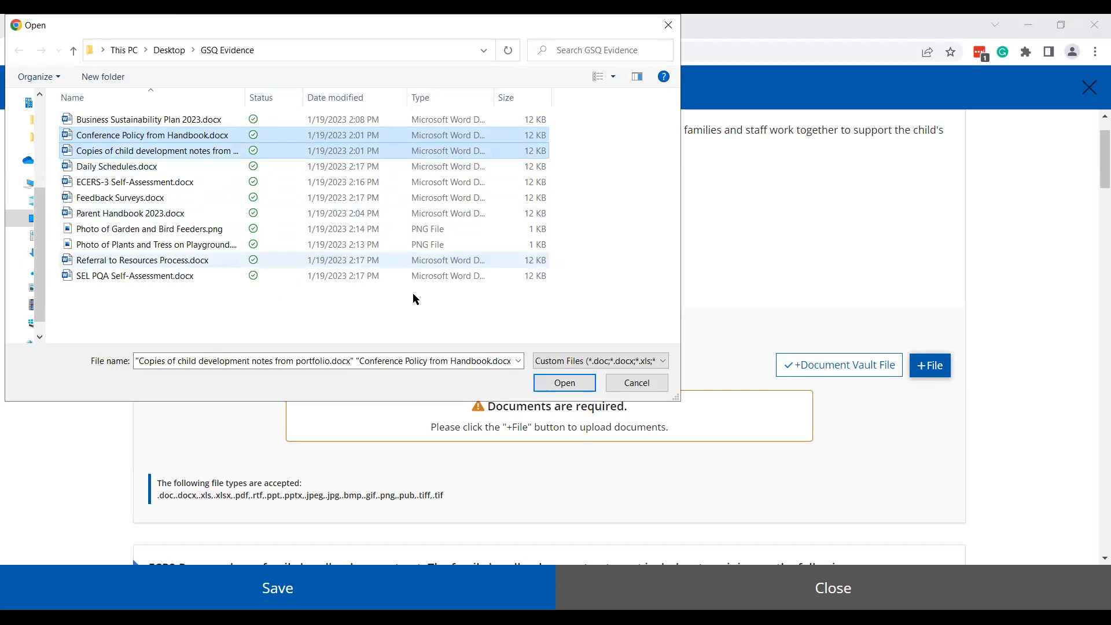
pyautogui.click(561, 385)
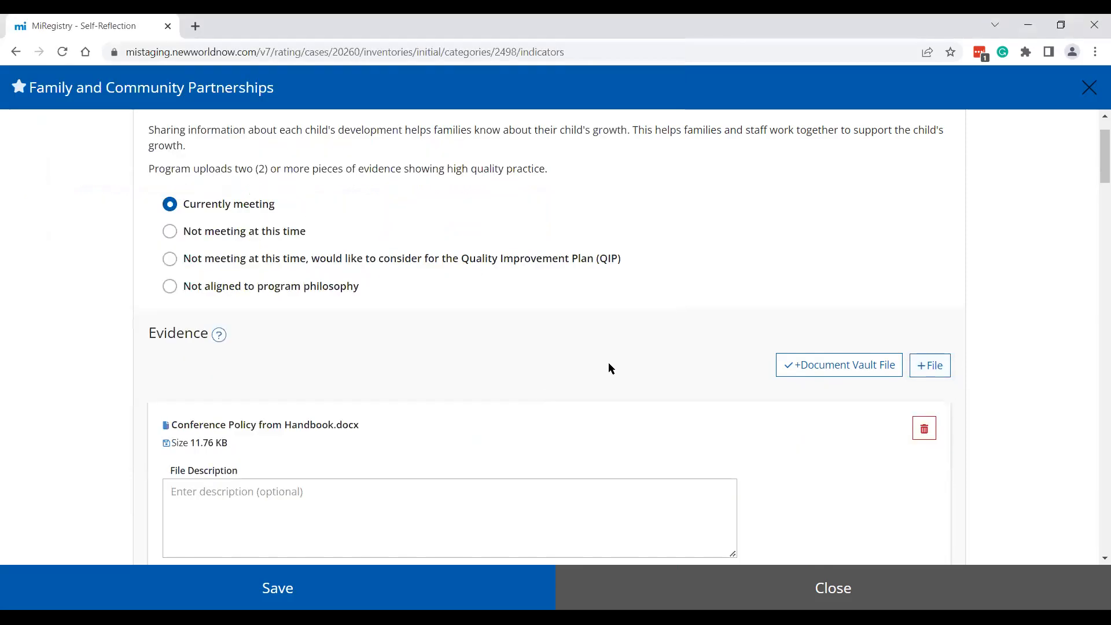
# - Enter "See page 15." as the file description for Conference Policy from Handbook.docx
pyautogui.scroll(-1, 608, 368)
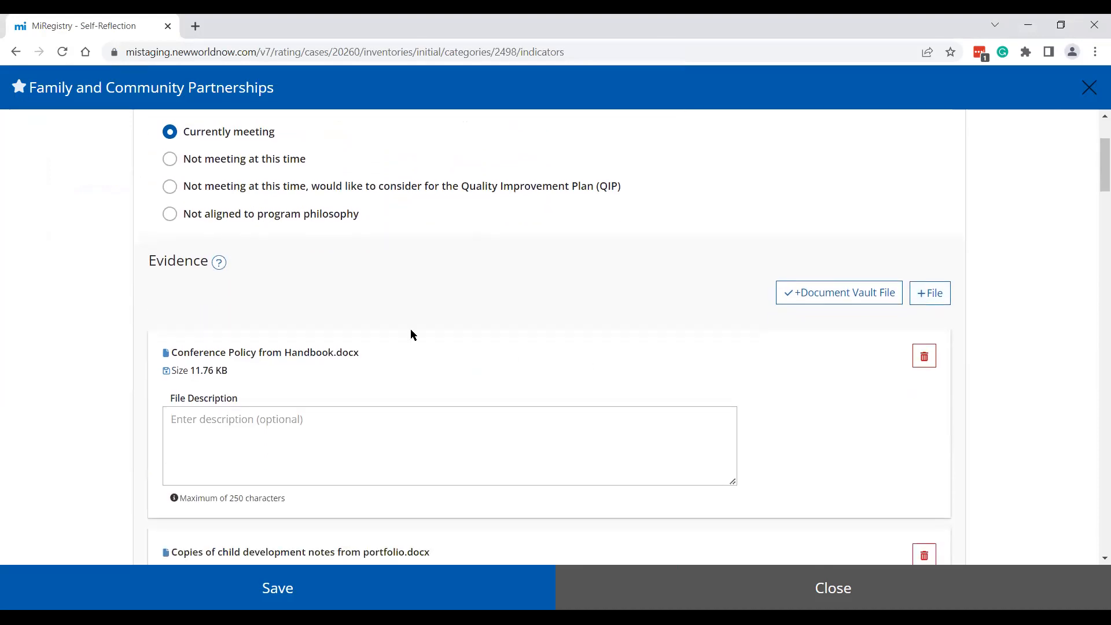
pyautogui.click(191, 421)
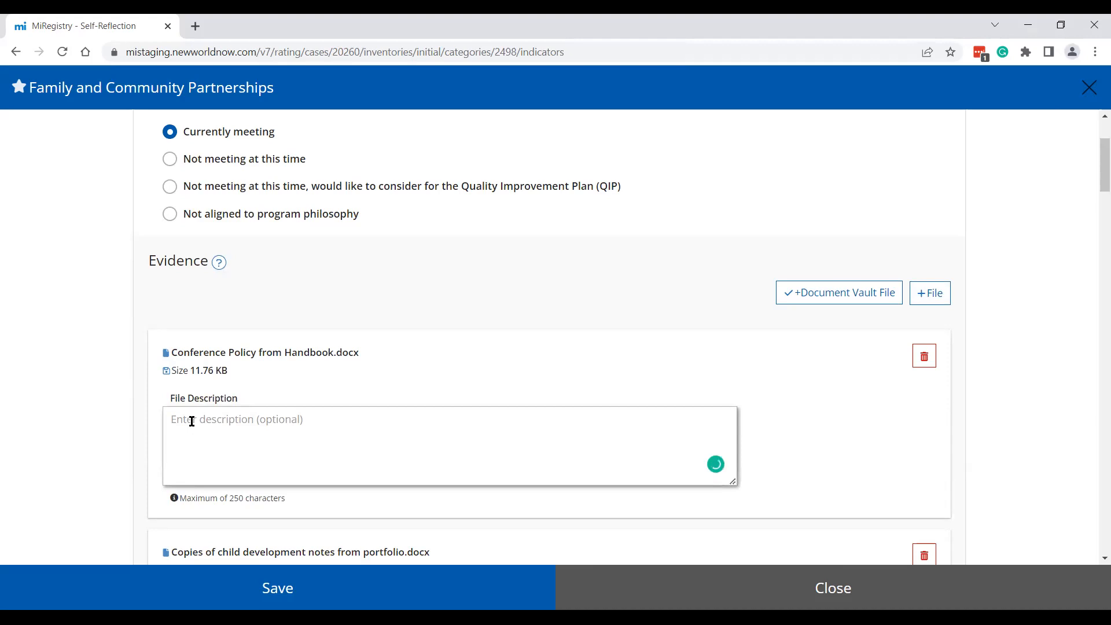
pyautogui.write('See page a')
pyautogui.press('BackSpace')
pyautogui.press('BackSpace')
pyautogui.write('15.')
# - Delete Copies of child development notes from portfolio.docx from the FCP1 evidence and upload the same file again
pyautogui.scroll(-3, 212, 409)
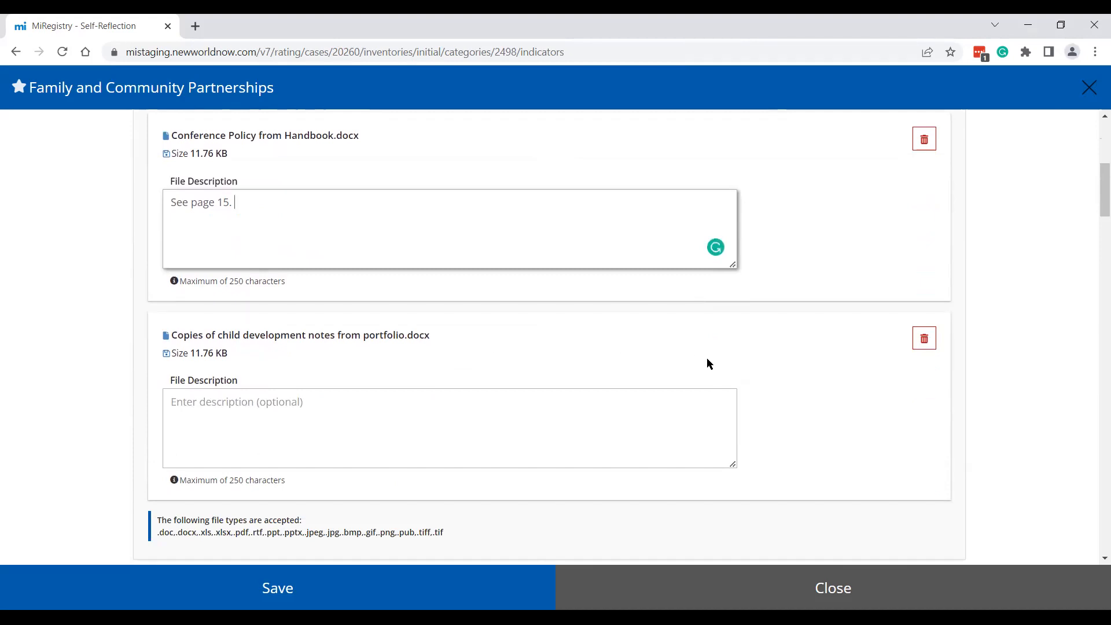
pyautogui.click(925, 339)
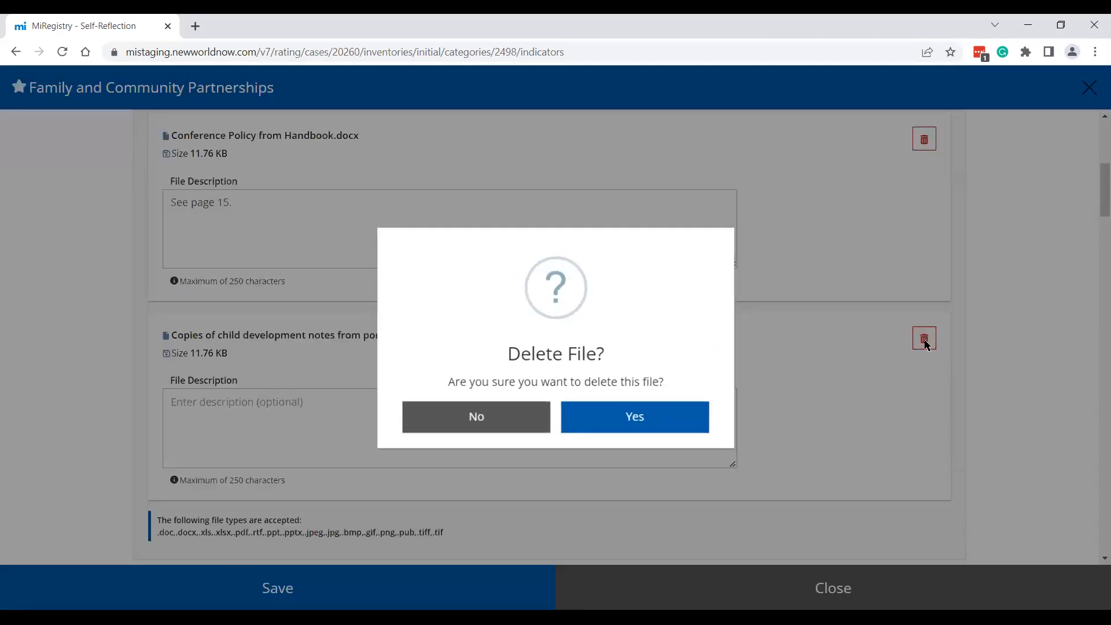
pyautogui.click(623, 419)
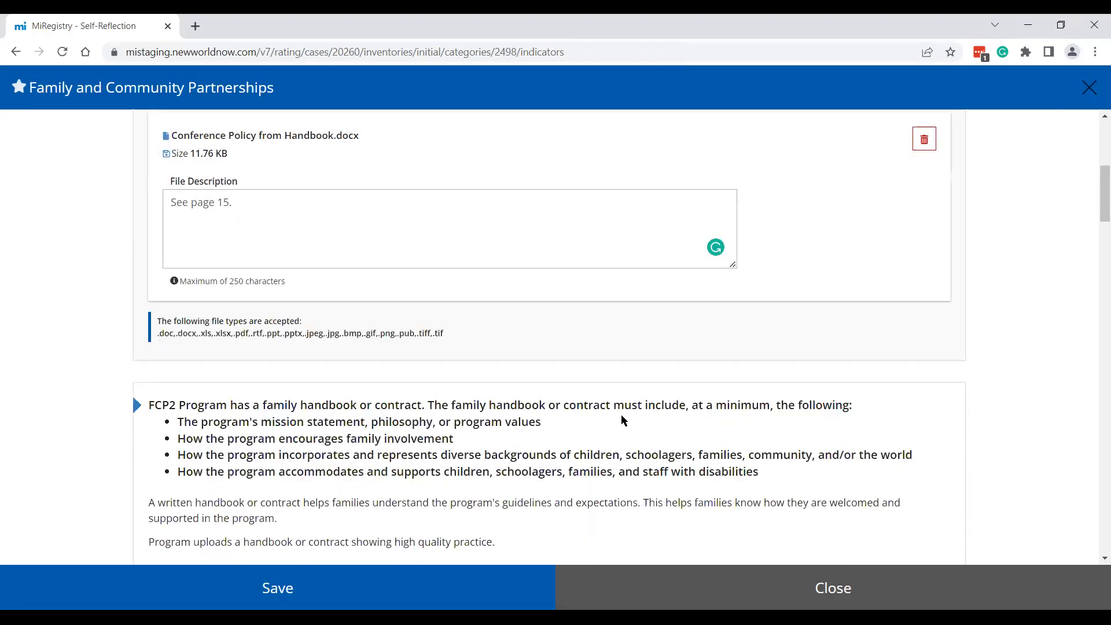
pyautogui.scroll(1, 850, 338)
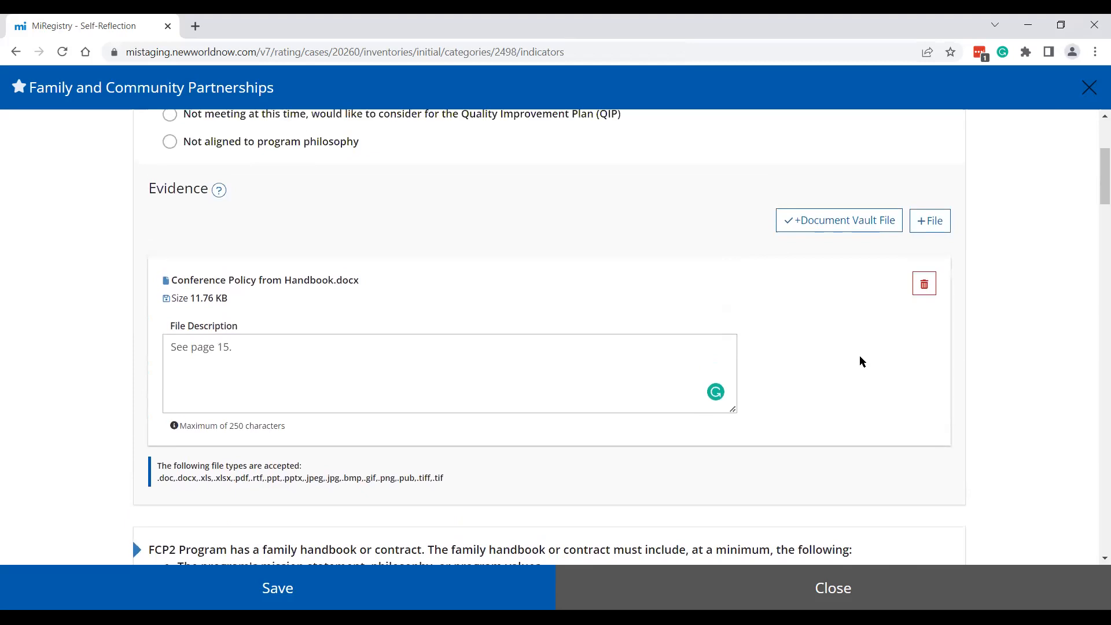
pyautogui.scroll(1, 859, 355)
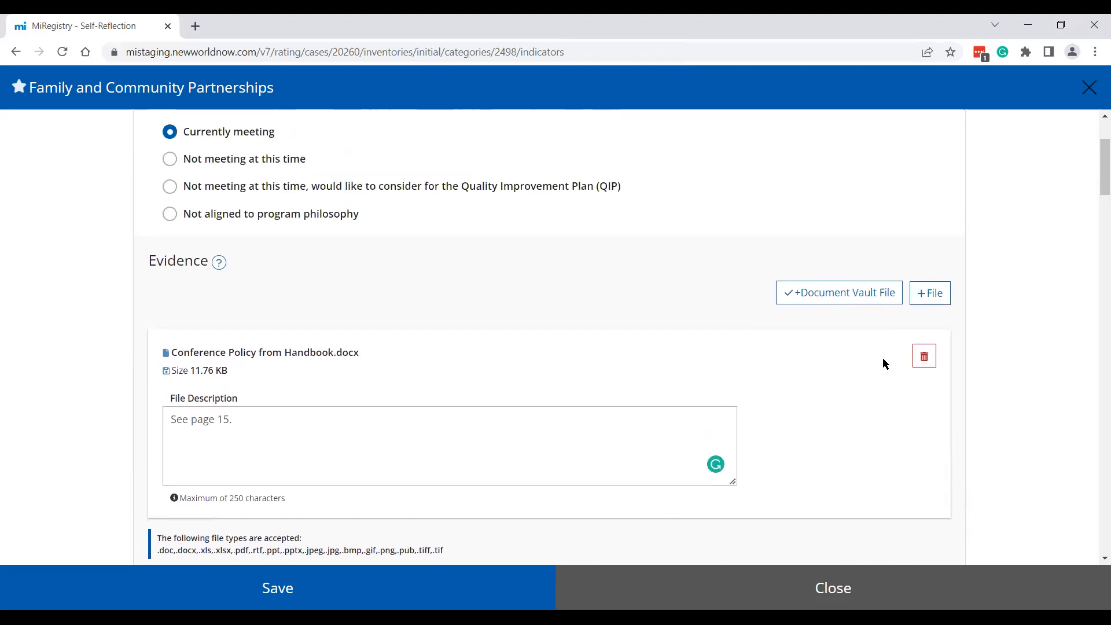
pyautogui.click(940, 296)
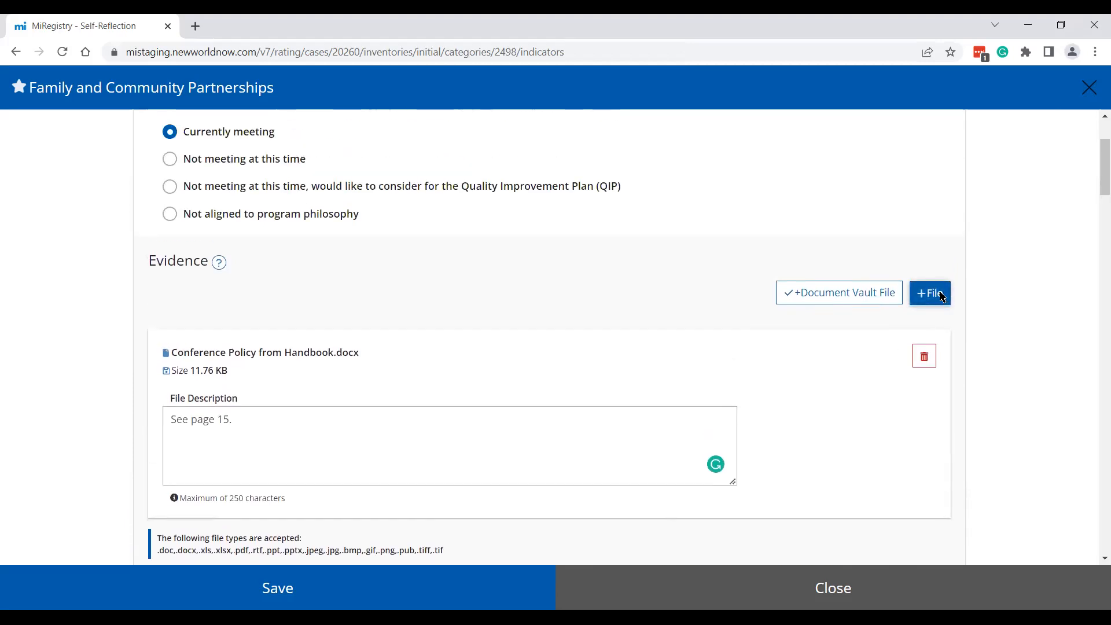
pyautogui.click(173, 152)
pyautogui.click(554, 385)
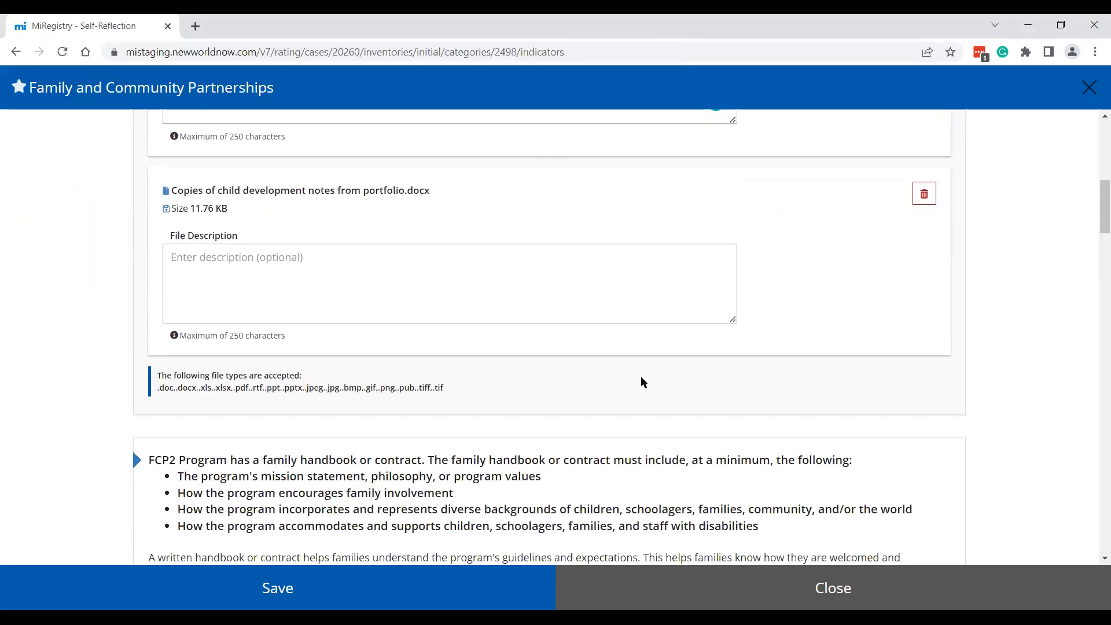
# - Mark indicator FCP2 as Currently meeting and view its examples of acceptable evidence
pyautogui.scroll(-5, 800, 293)
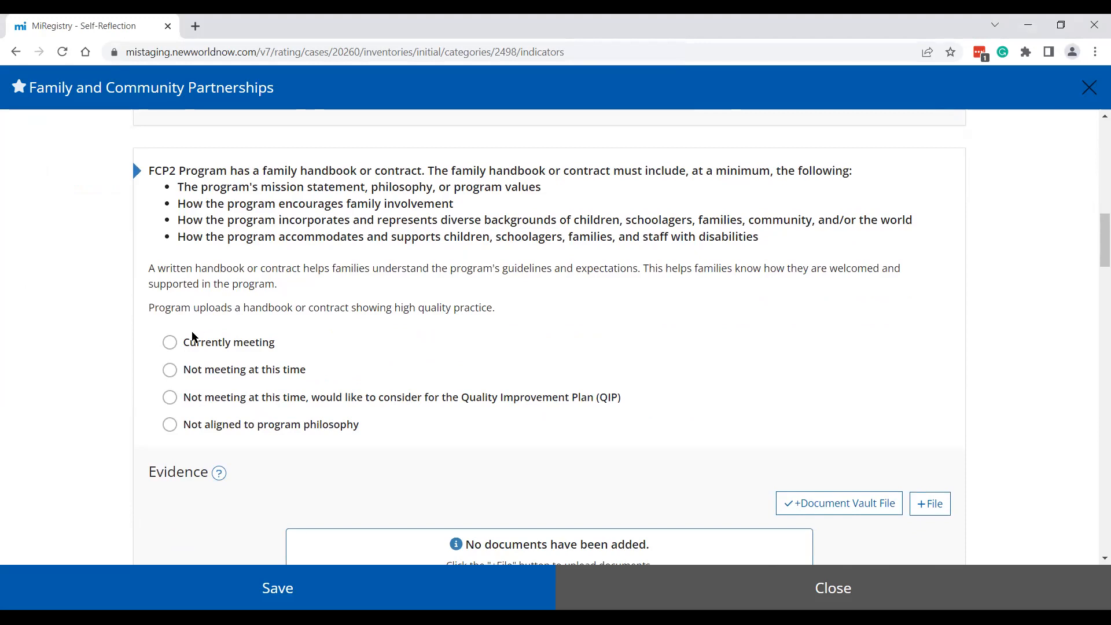
pyautogui.click(173, 347)
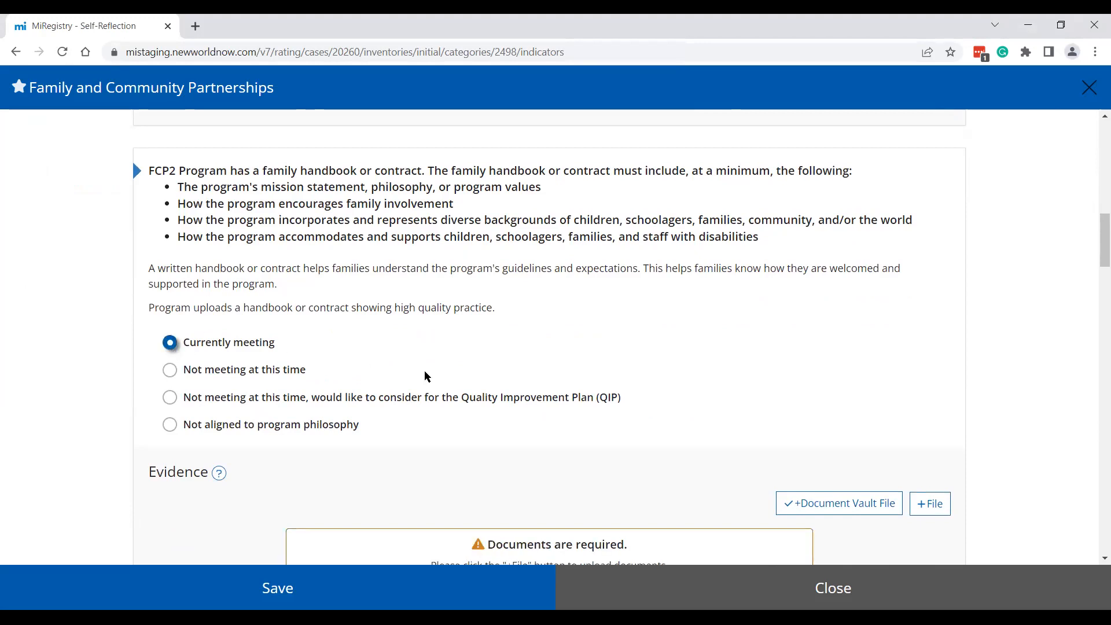
pyautogui.scroll(-3, 425, 370)
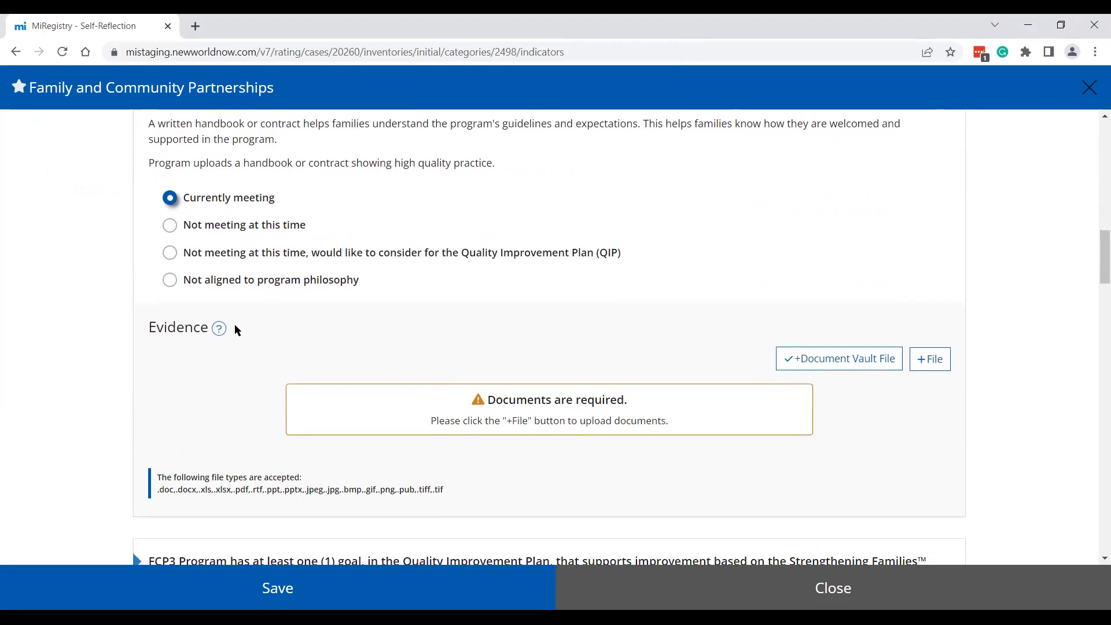
pyautogui.click(219, 328)
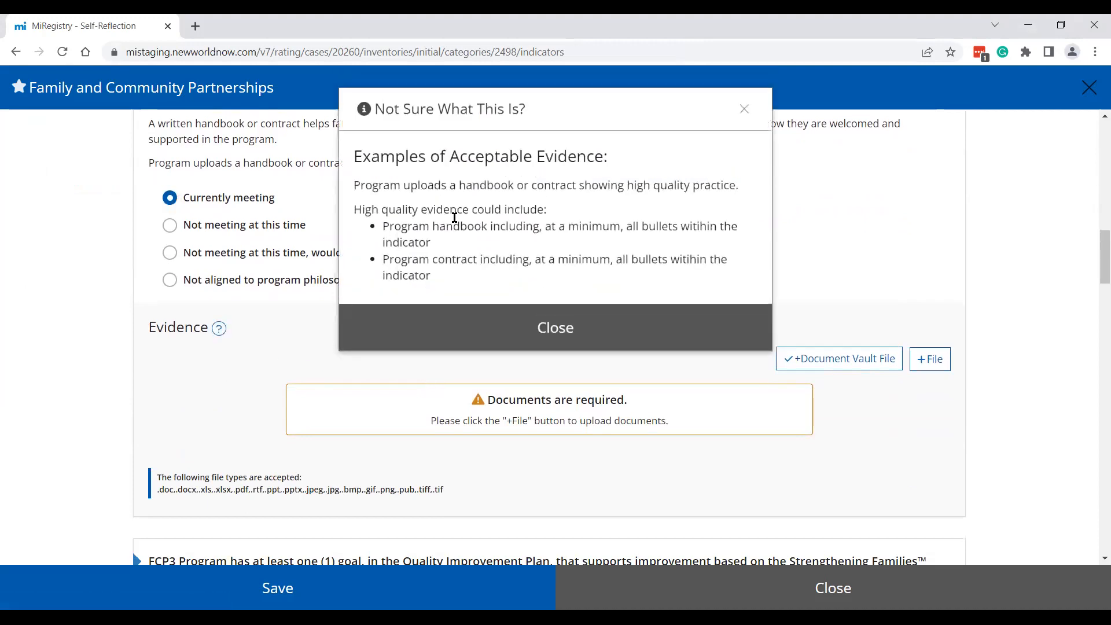
pyautogui.click(532, 326)
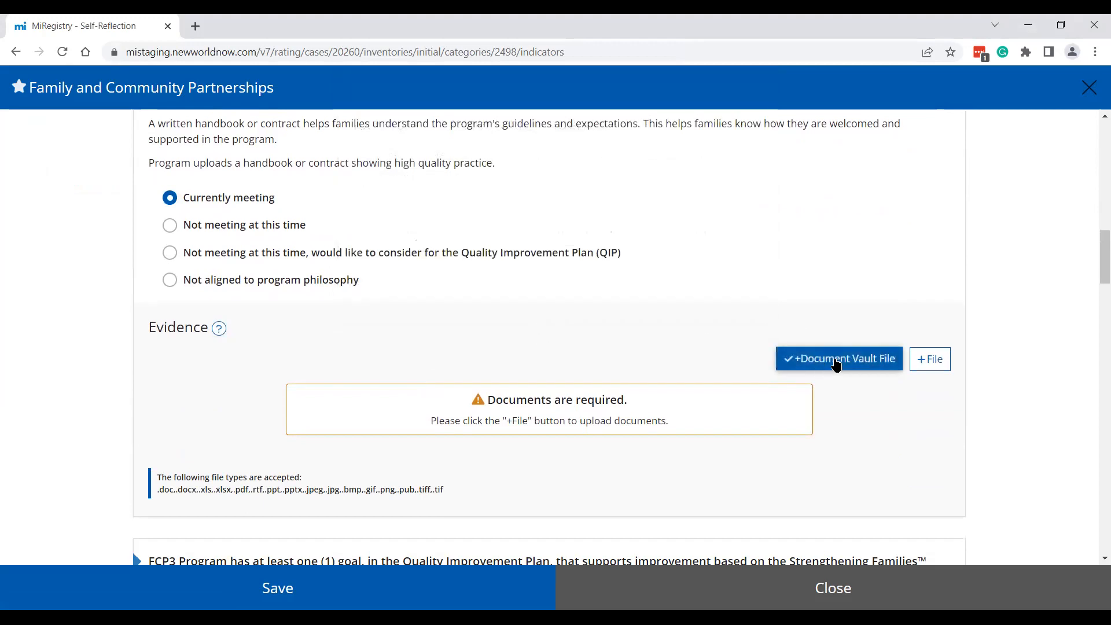
# - Open the Document Vault for the FCP2 evidence and search its documents for "handbook"
pyautogui.click(866, 366)
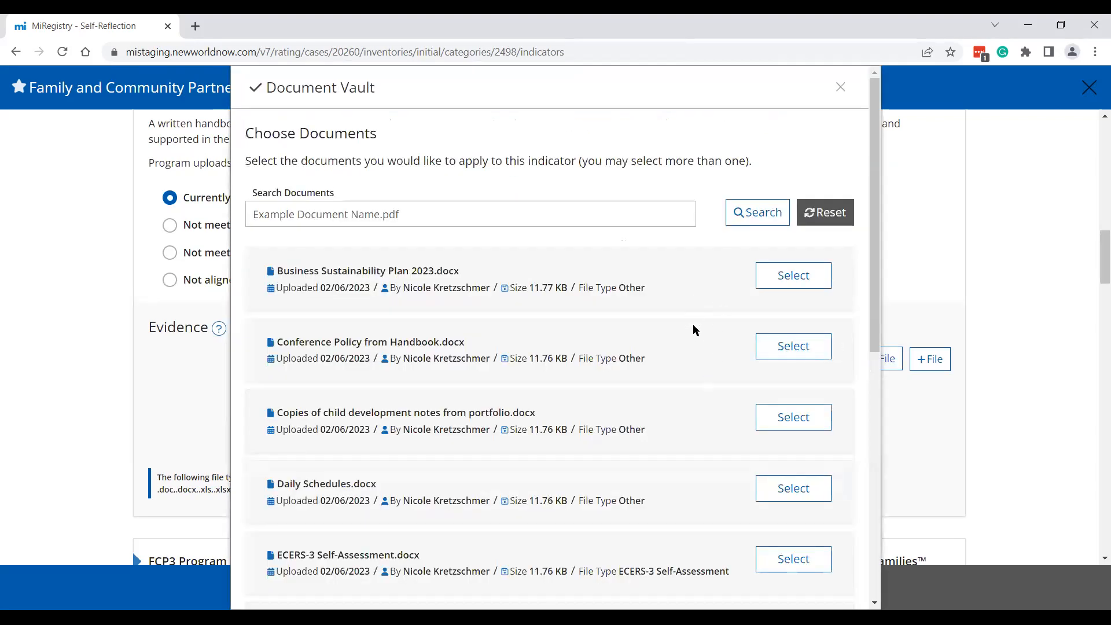
pyautogui.scroll(-8, 692, 327)
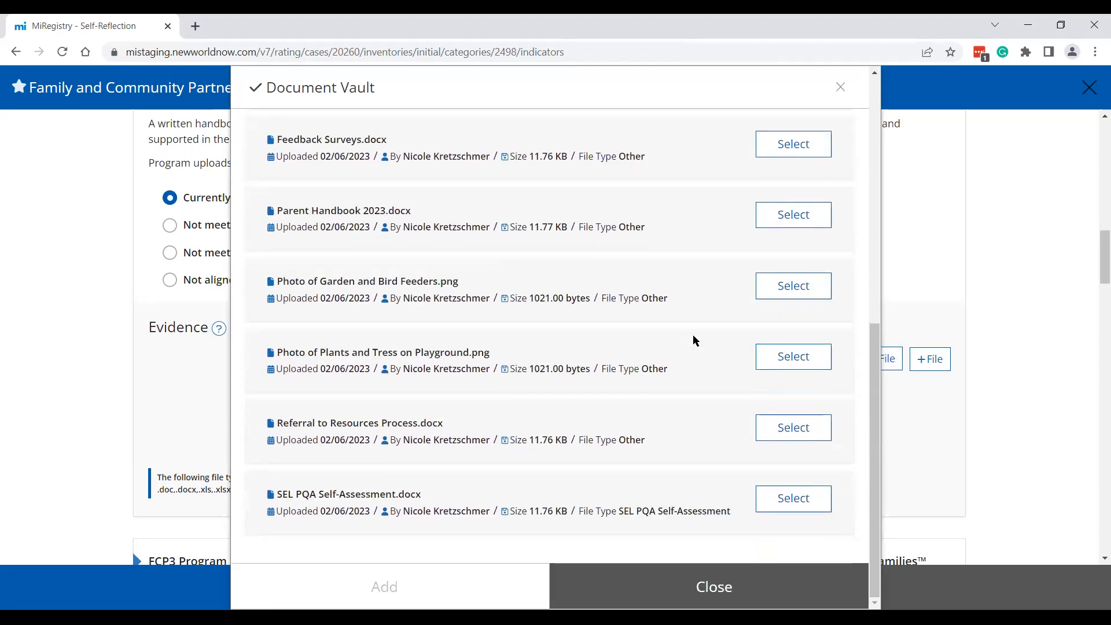
pyautogui.scroll(8, 674, 362)
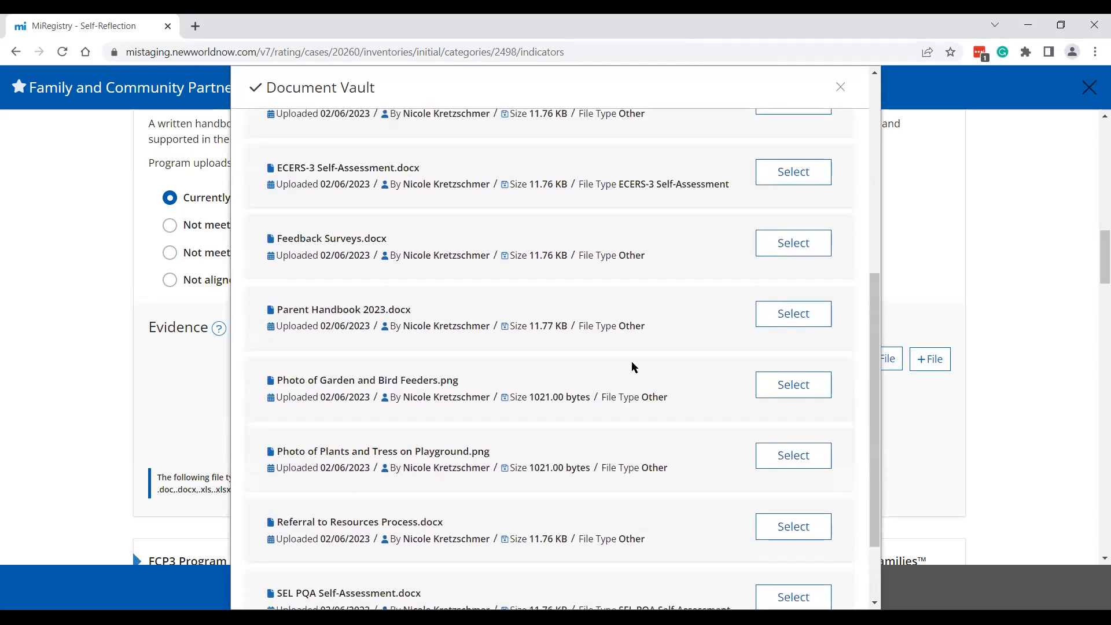
pyautogui.click(350, 220)
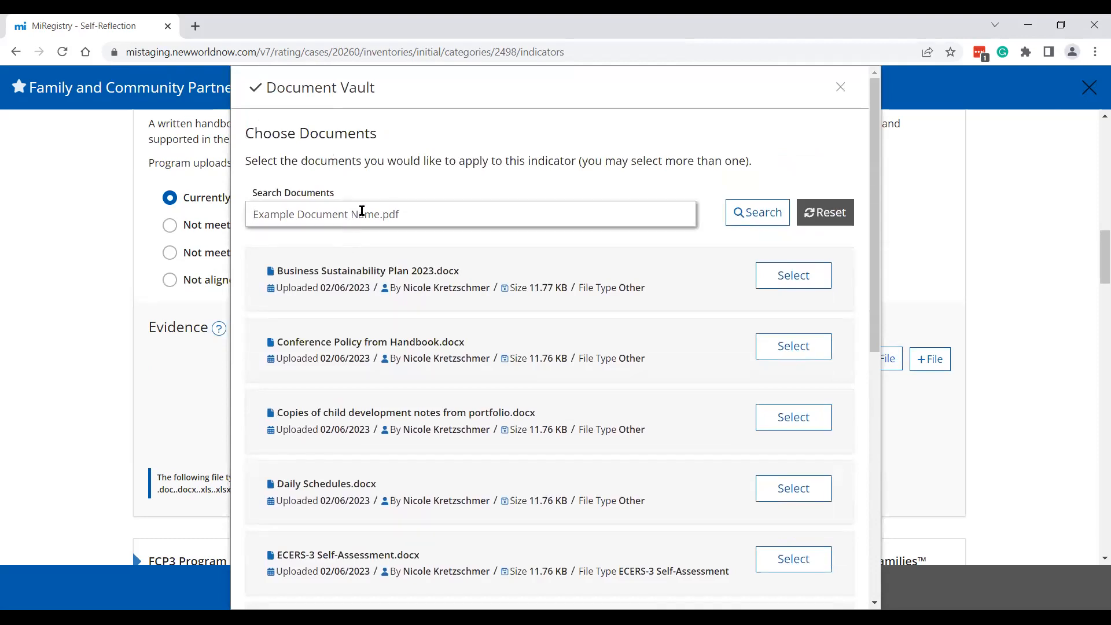
pyautogui.write('handbook')
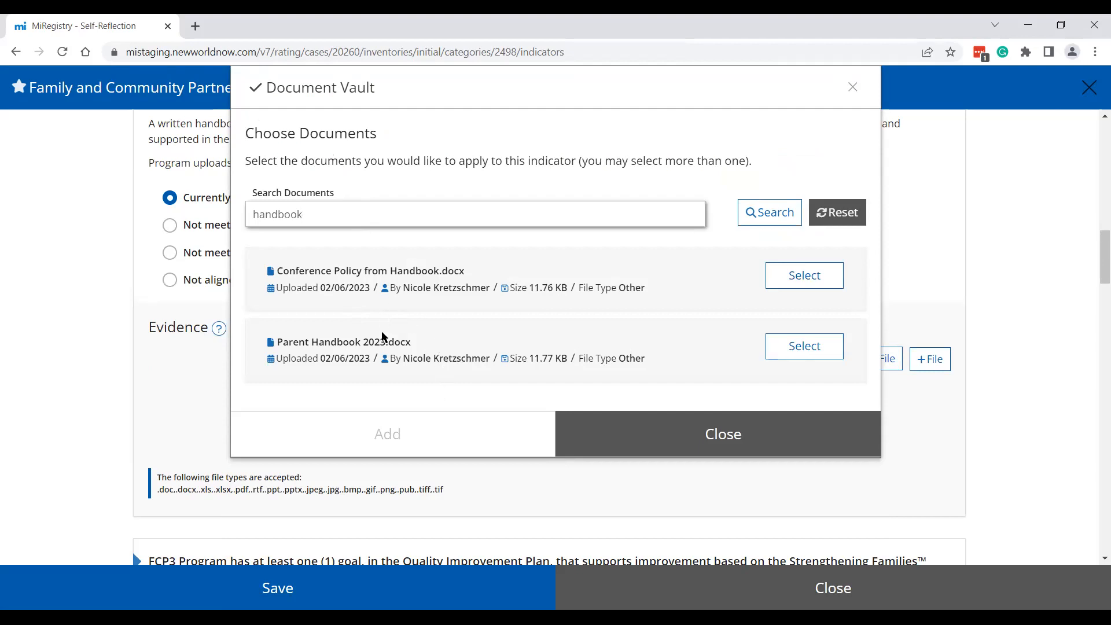
# - Add only Parent Handbook 2023.docx from the Document Vault search results to the FCP2 evidence
pyautogui.click(781, 347)
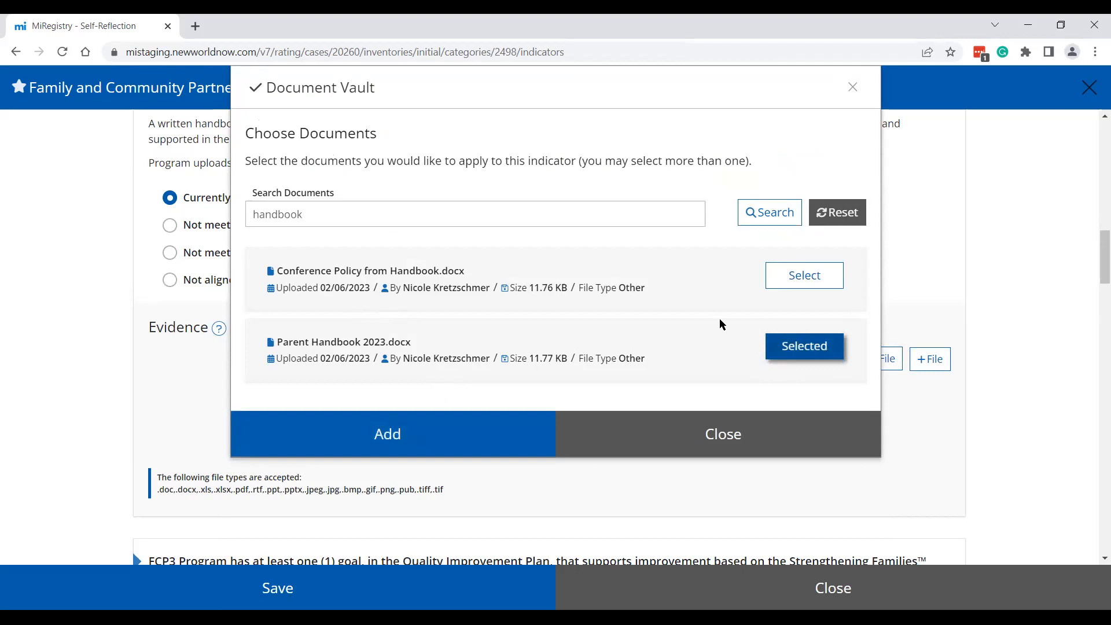
pyautogui.click(794, 282)
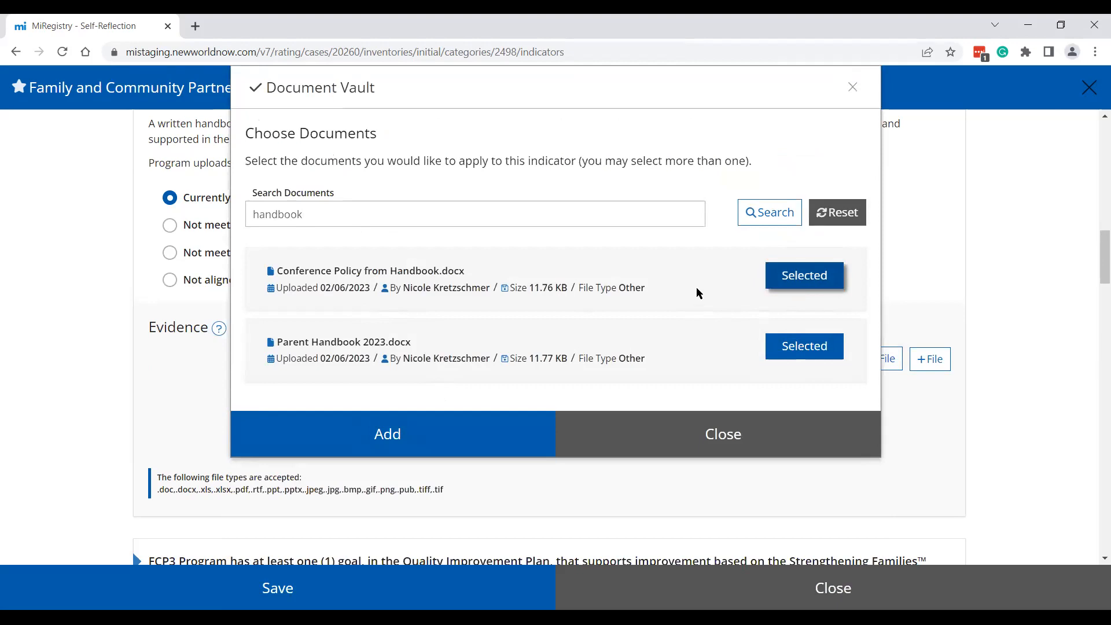
pyautogui.click(813, 276)
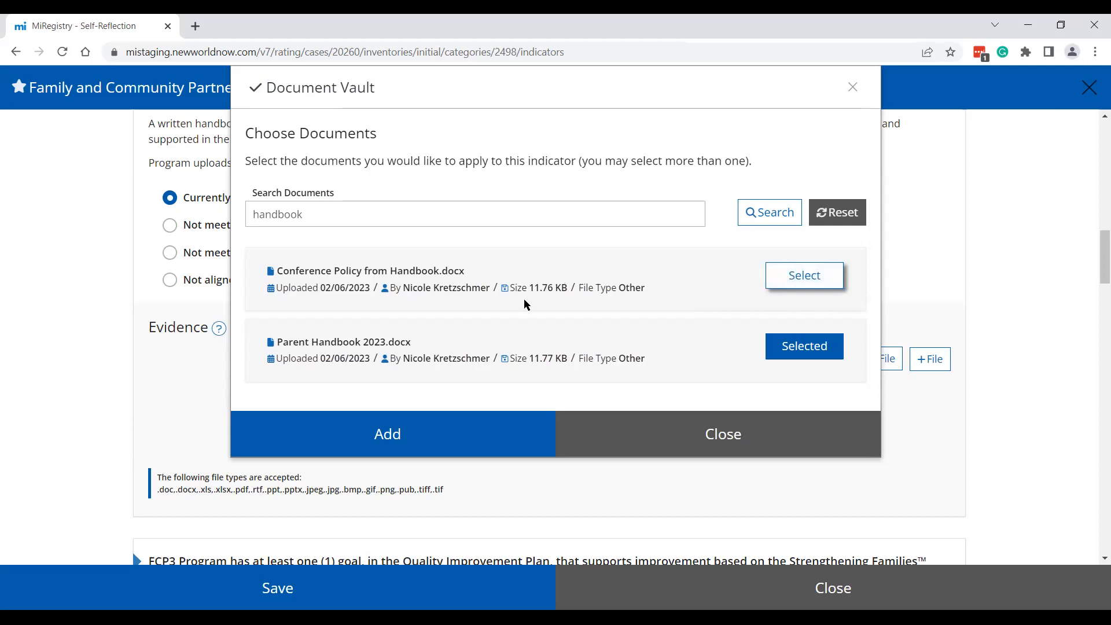
pyautogui.click(415, 435)
pyautogui.click(578, 416)
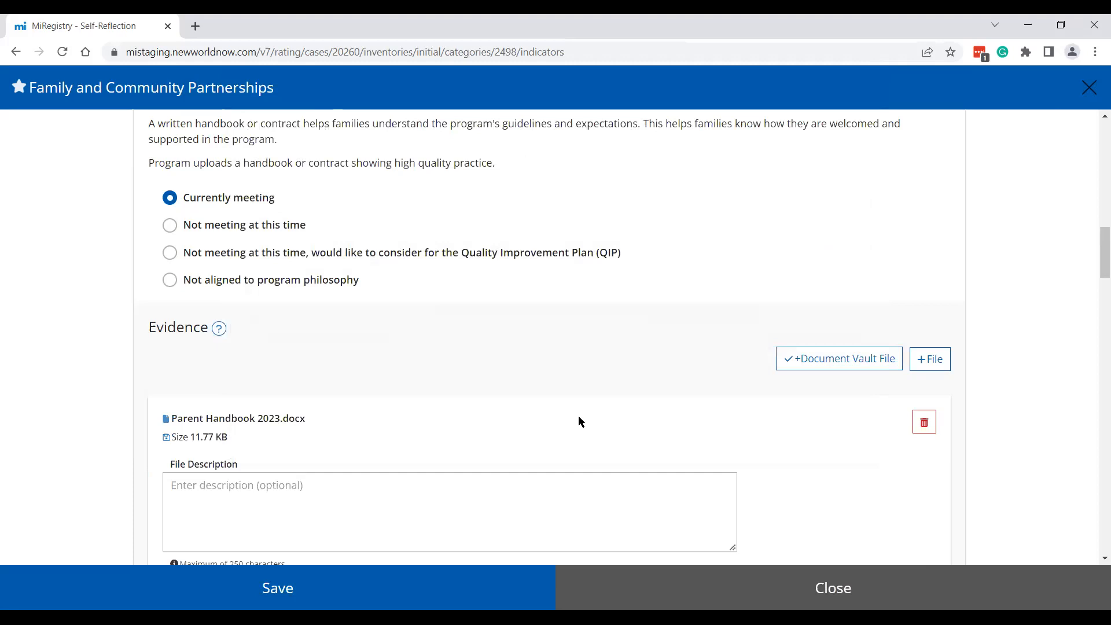
# - Mark indicator FCP3 as Currently meeting, leaving the optional description of the FCP2 handbook file blank
pyautogui.scroll(-2, 549, 335)
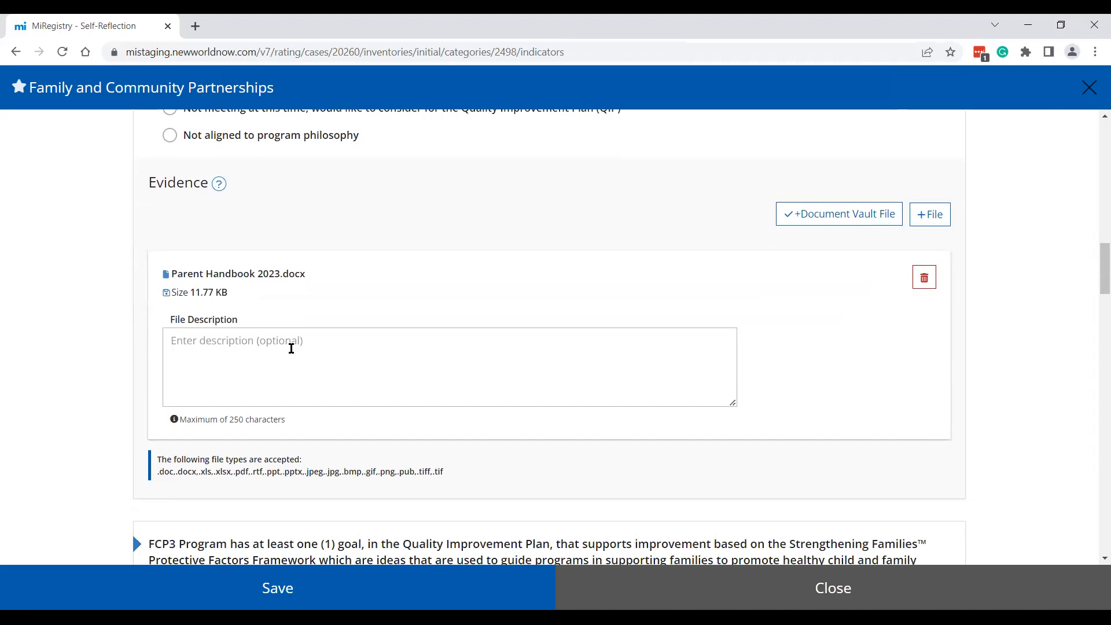
pyautogui.scroll(-5, 291, 349)
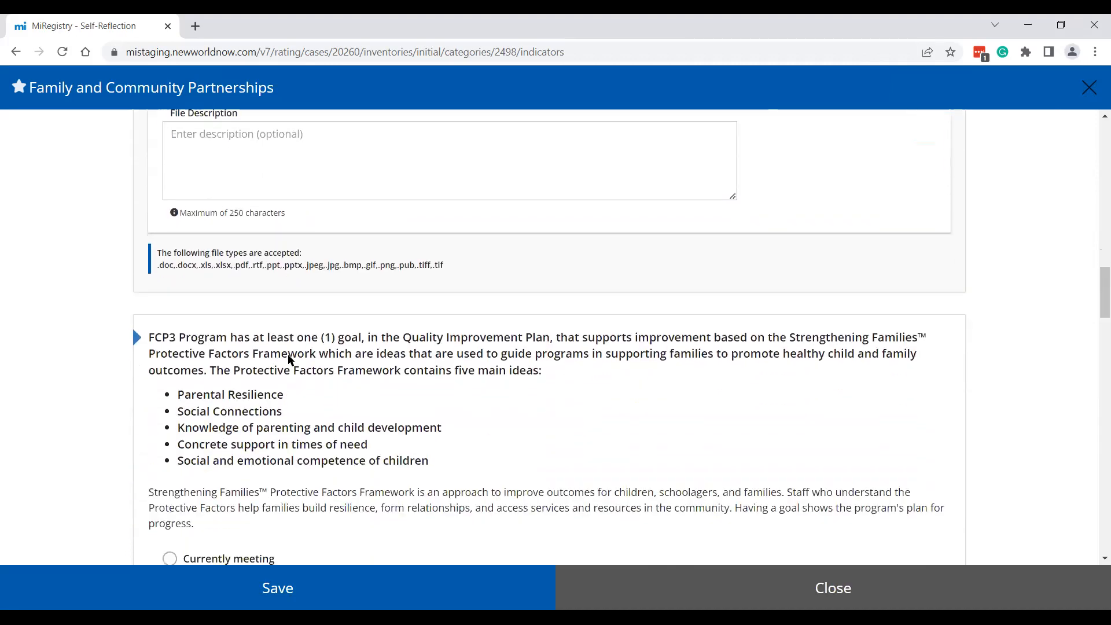
pyautogui.scroll(-1, 227, 332)
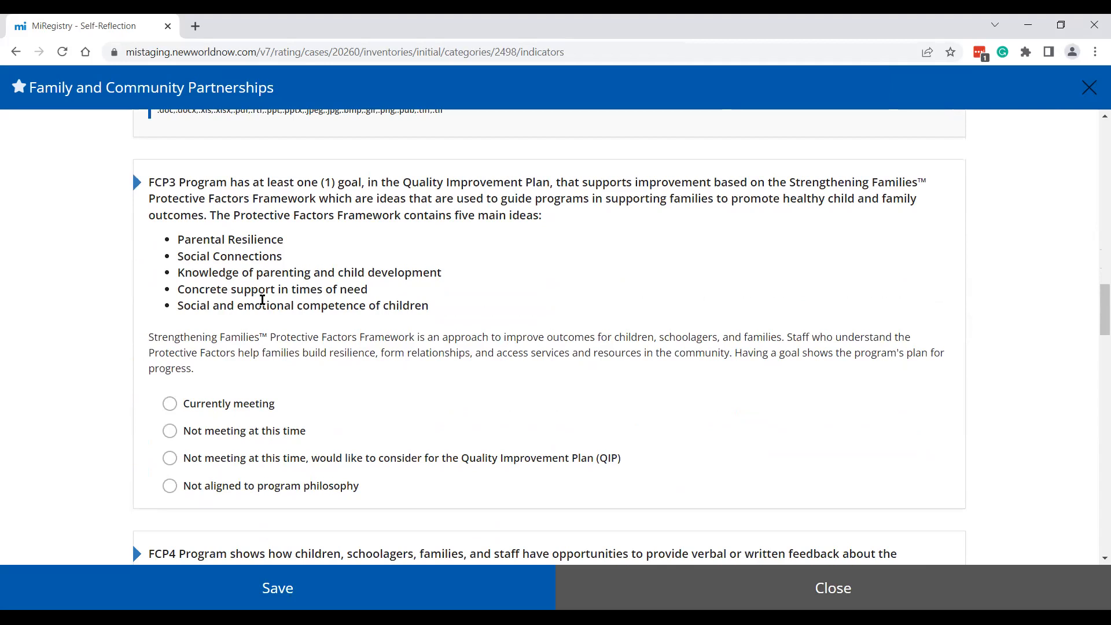
pyautogui.click(169, 405)
pyautogui.scroll(-1, 506, 370)
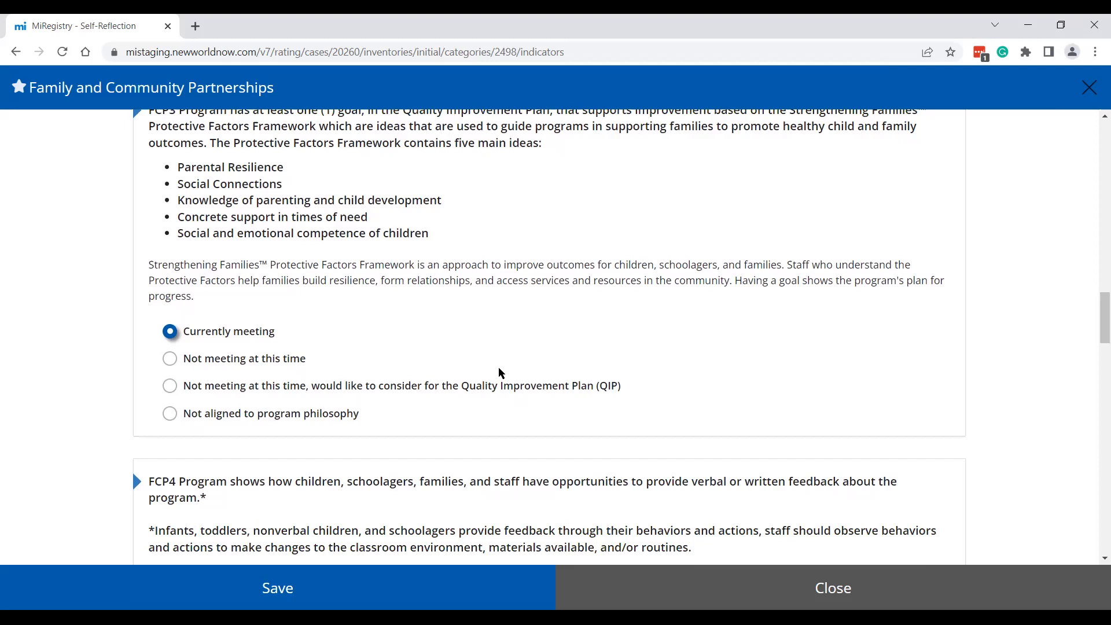
# - Mark indicator FCP4 as Not meeting at this time and answer the indicators between FCP4 and FCP7
pyautogui.scroll(-4, 500, 372)
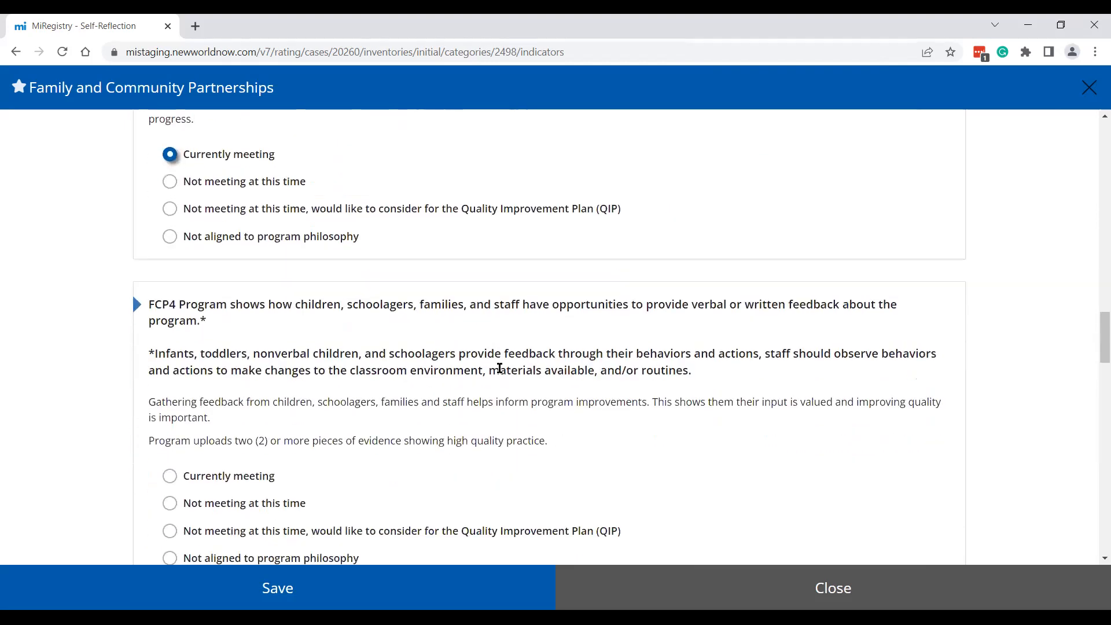
pyautogui.scroll(-1, 498, 367)
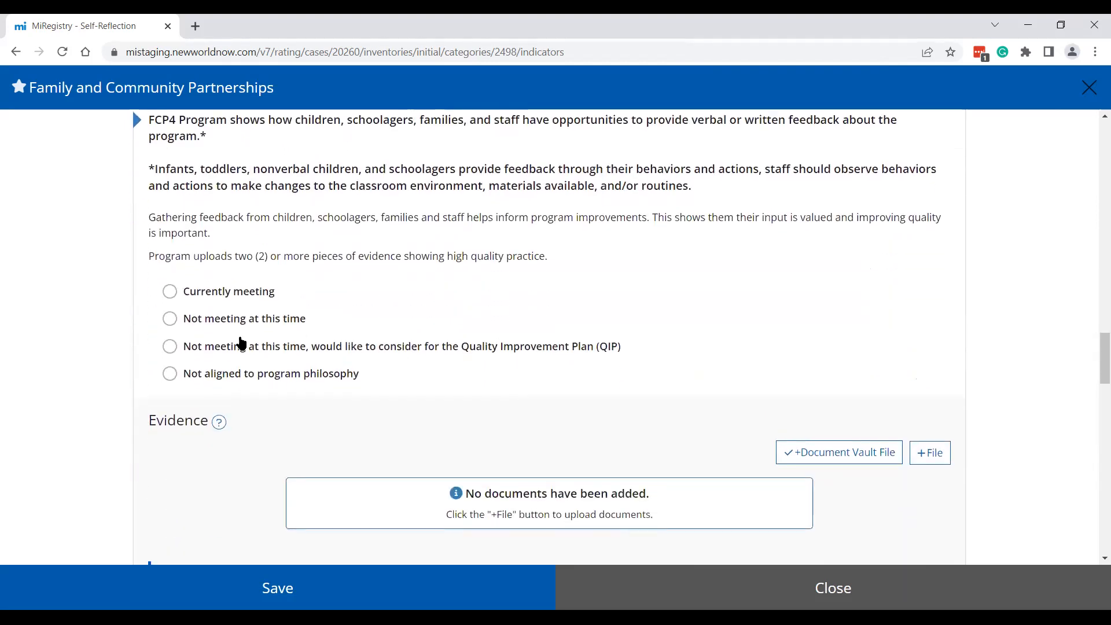
pyautogui.click(170, 318)
pyautogui.scroll(-5, 235, 403)
pyautogui.click(170, 418)
pyautogui.scroll(-6, 171, 428)
pyautogui.click(169, 461)
pyautogui.scroll(-3, 237, 434)
pyautogui.scroll(-4, 234, 447)
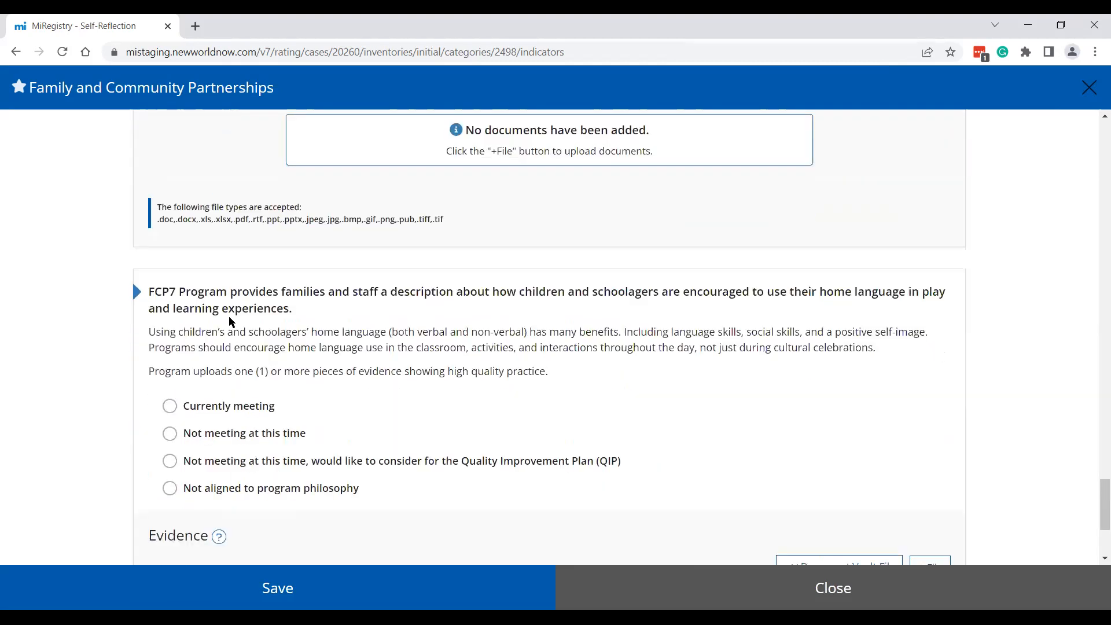
# - Mark FCP7 as Not meeting at this time, would like to consider for the QIP, and save and leave the category
pyautogui.scroll(-1, 336, 262)
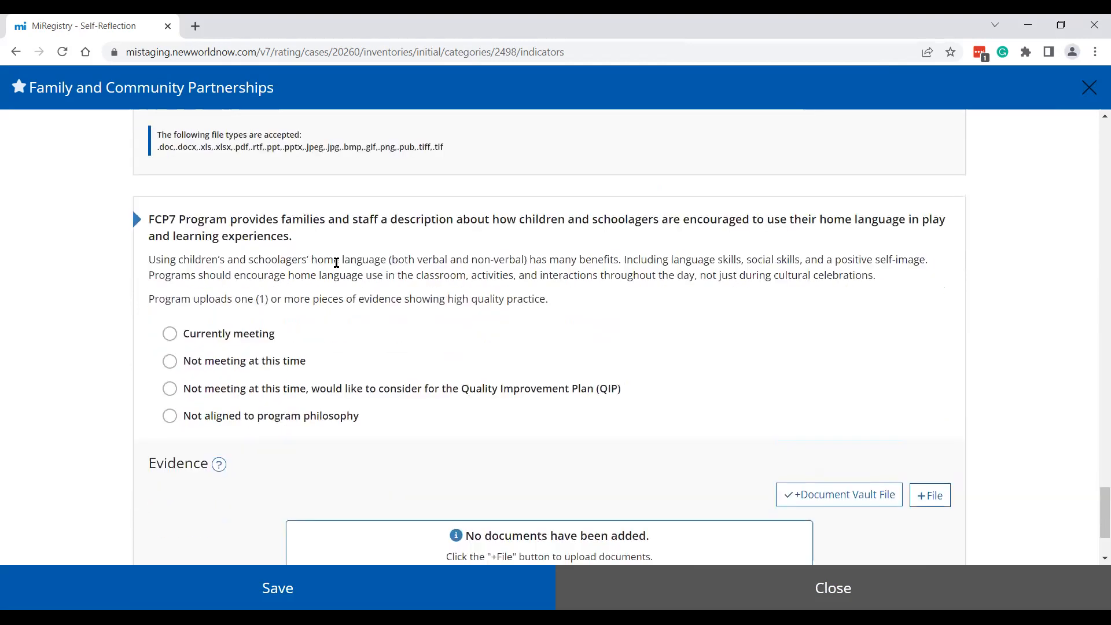
pyautogui.click(168, 394)
pyautogui.scroll(-2, 370, 398)
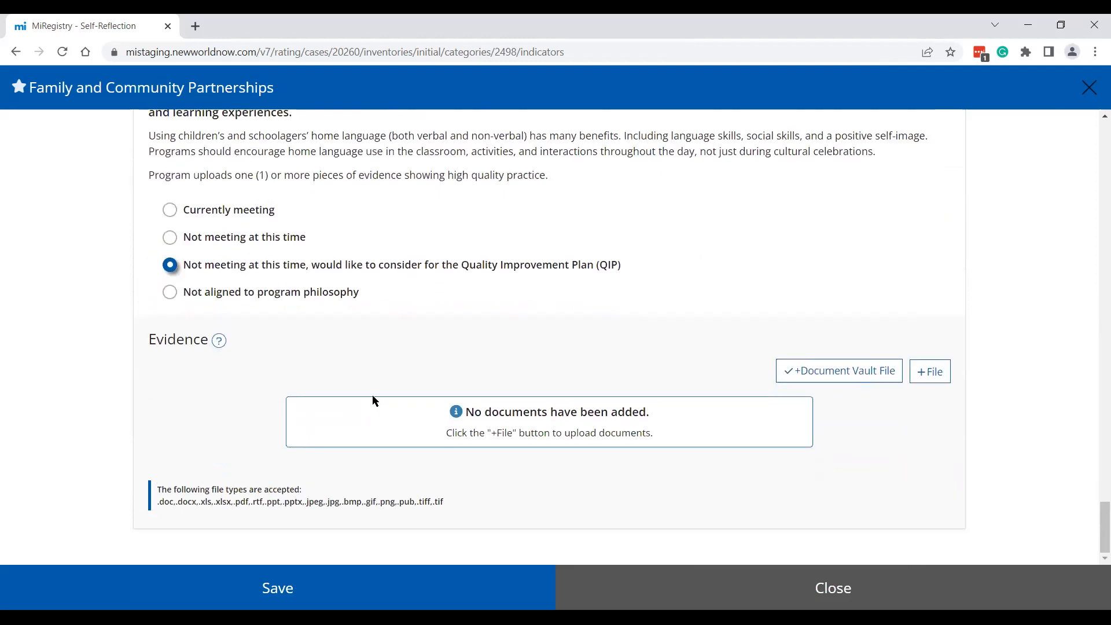
pyautogui.click(263, 604)
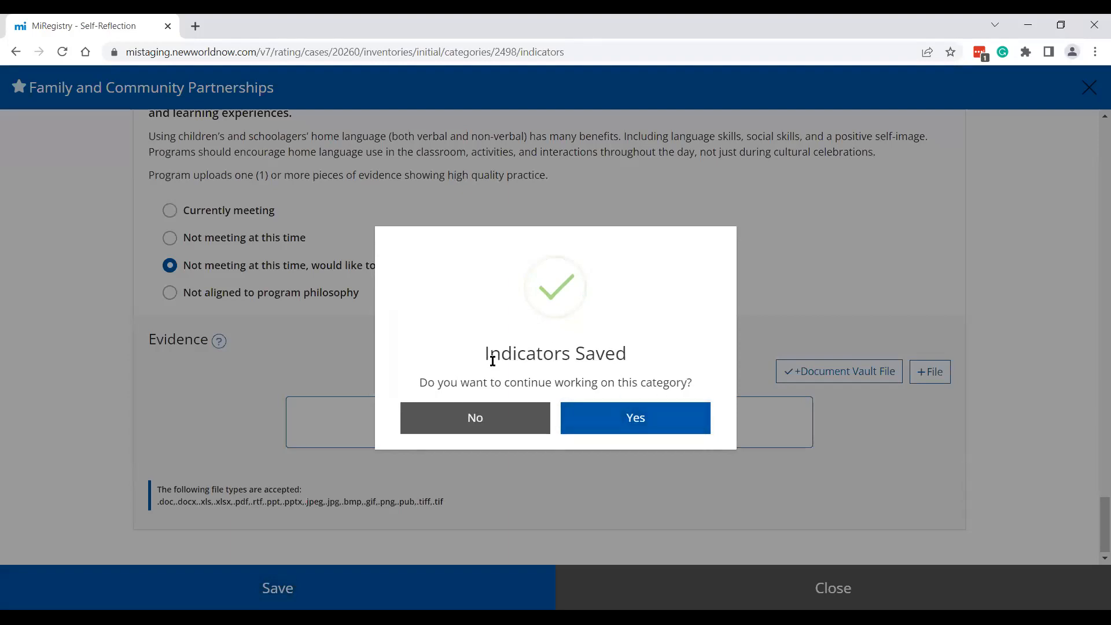
pyautogui.click(463, 427)
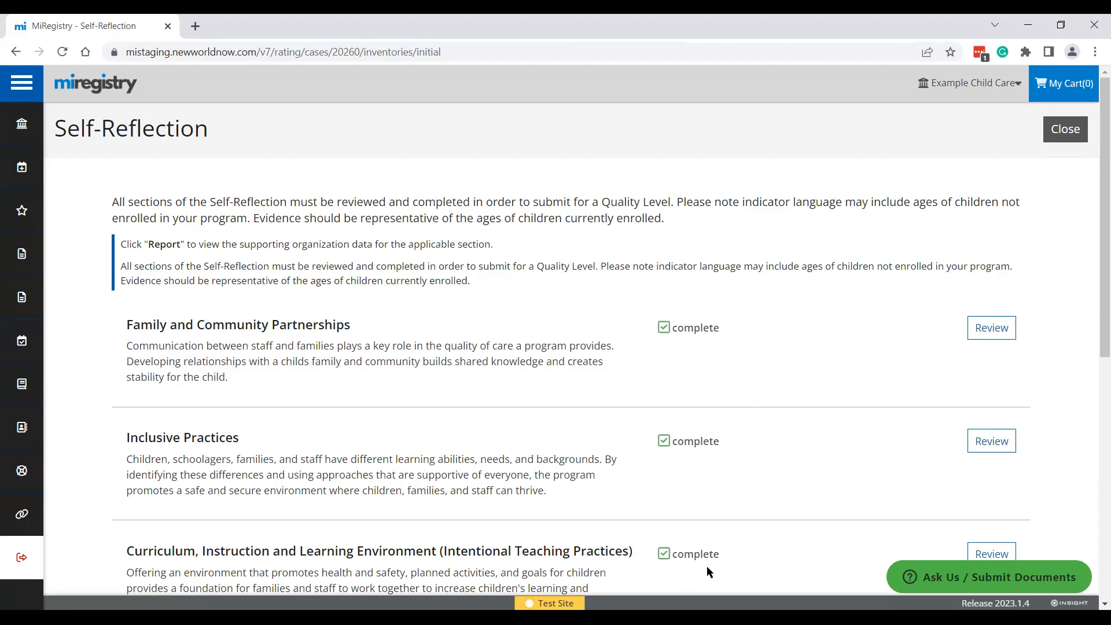
# - Open the Curriculum, Instruction and Learning Environment section for review and mark indicator CIL5 as Currently meeting
pyautogui.scroll(-2, 727, 555)
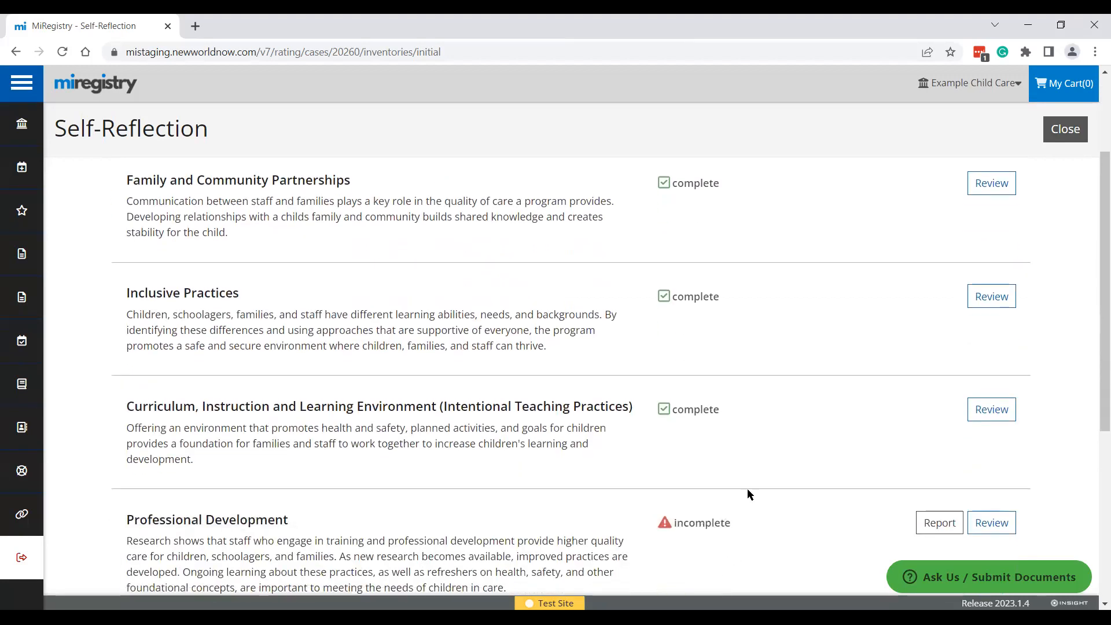
pyautogui.click(990, 411)
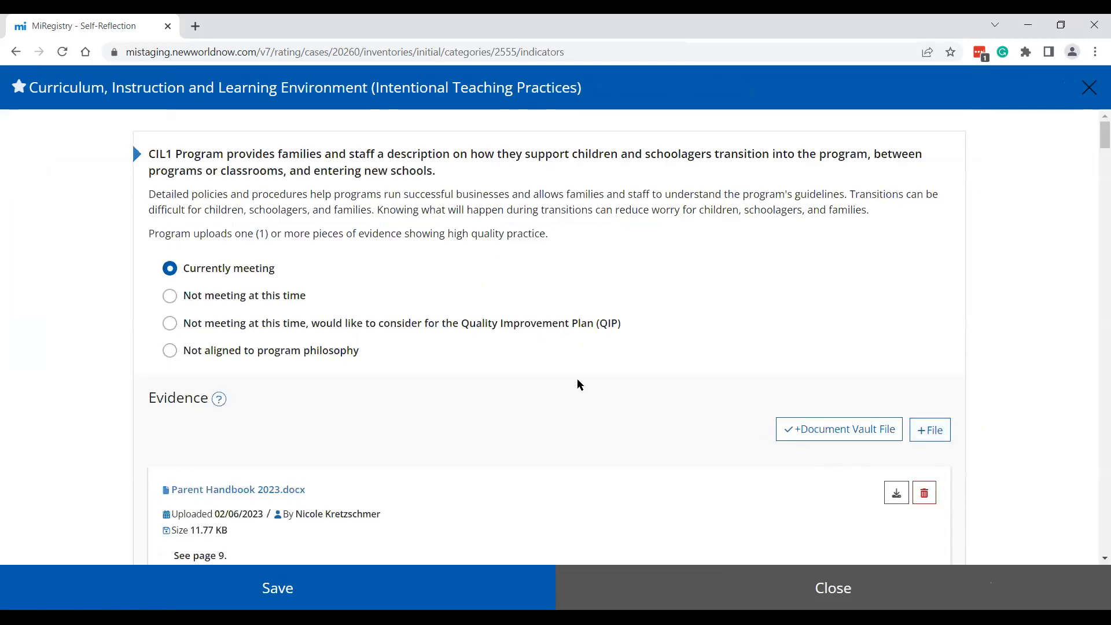
pyautogui.scroll(-3, 451, 362)
pyautogui.scroll(-10, 373, 349)
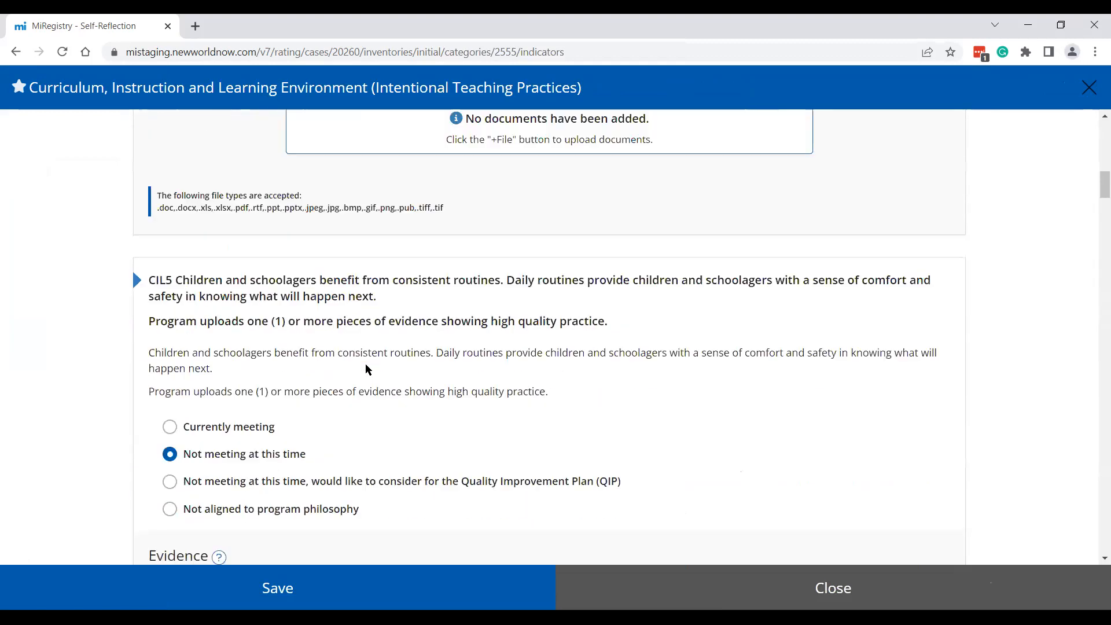
pyautogui.scroll(-1, 365, 370)
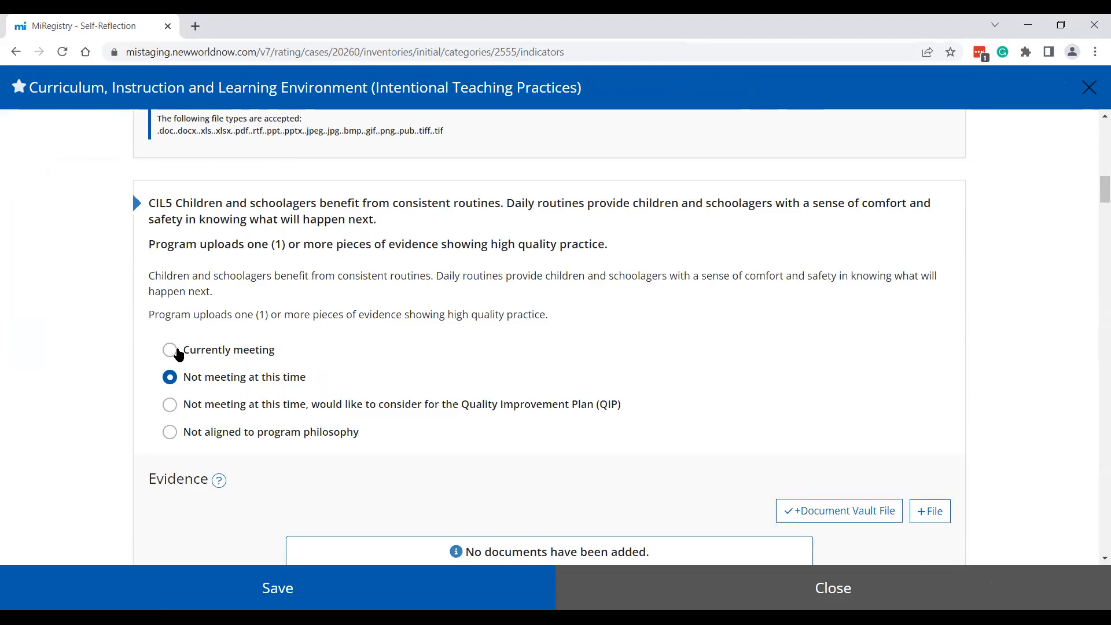
pyautogui.click(175, 350)
pyautogui.scroll(-2, 558, 476)
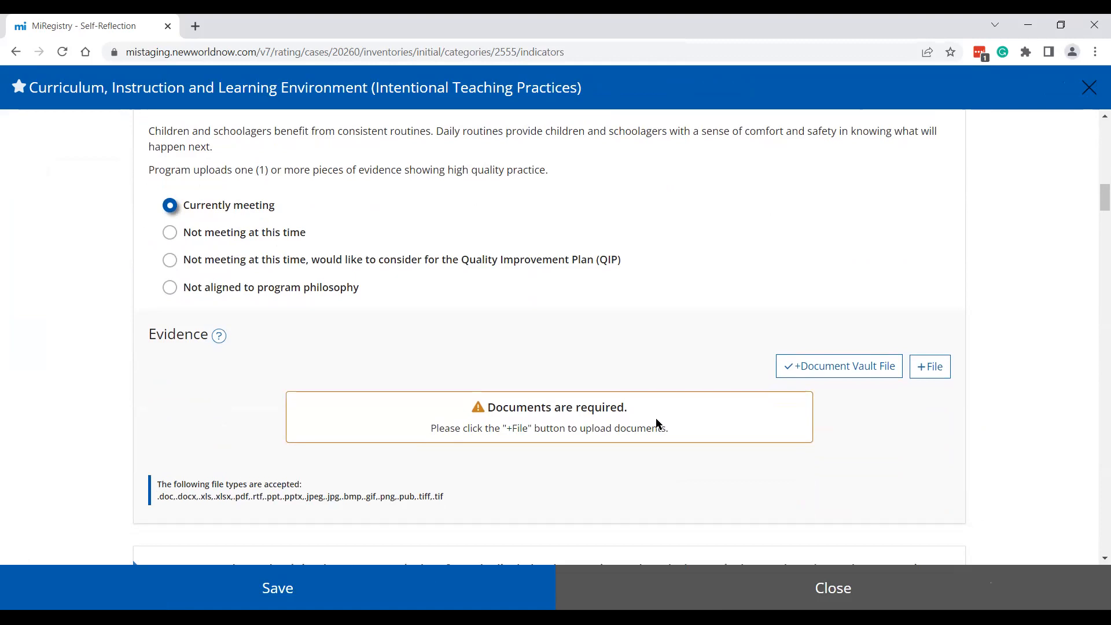
# - Save the Curriculum, Instruction and Learning Environment indicators without attaching CIL5 evidence and return to the Self-Reflection overview
pyautogui.scroll(-7, 397, 409)
pyautogui.scroll(-10, 341, 441)
pyautogui.scroll(-13, 282, 452)
pyautogui.scroll(-18, 284, 456)
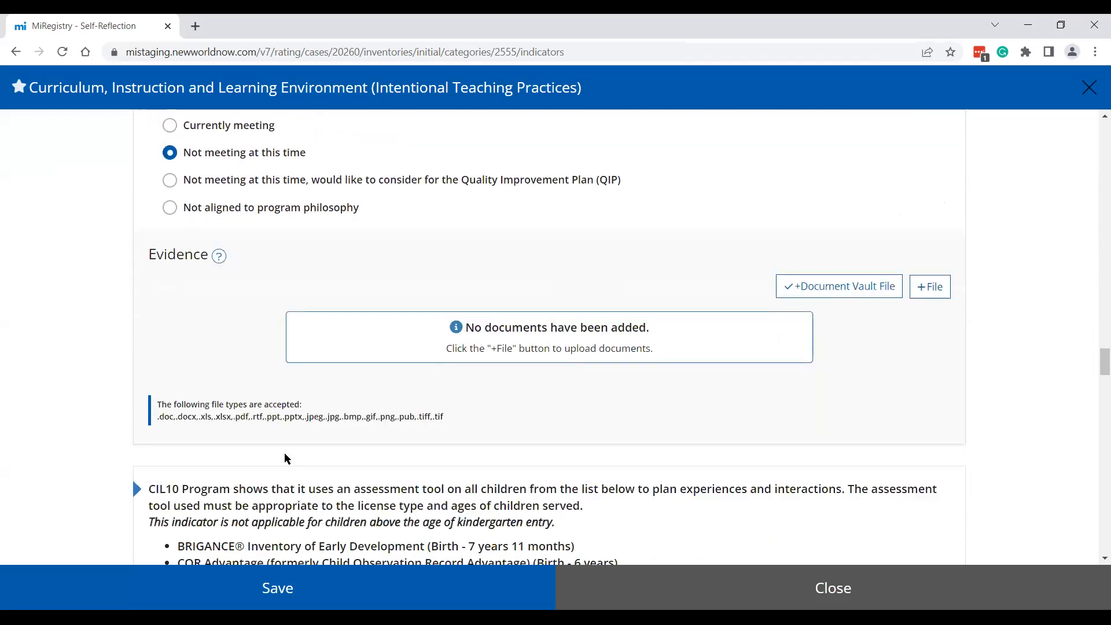
pyautogui.scroll(-3, 284, 457)
pyautogui.scroll(-5, 285, 455)
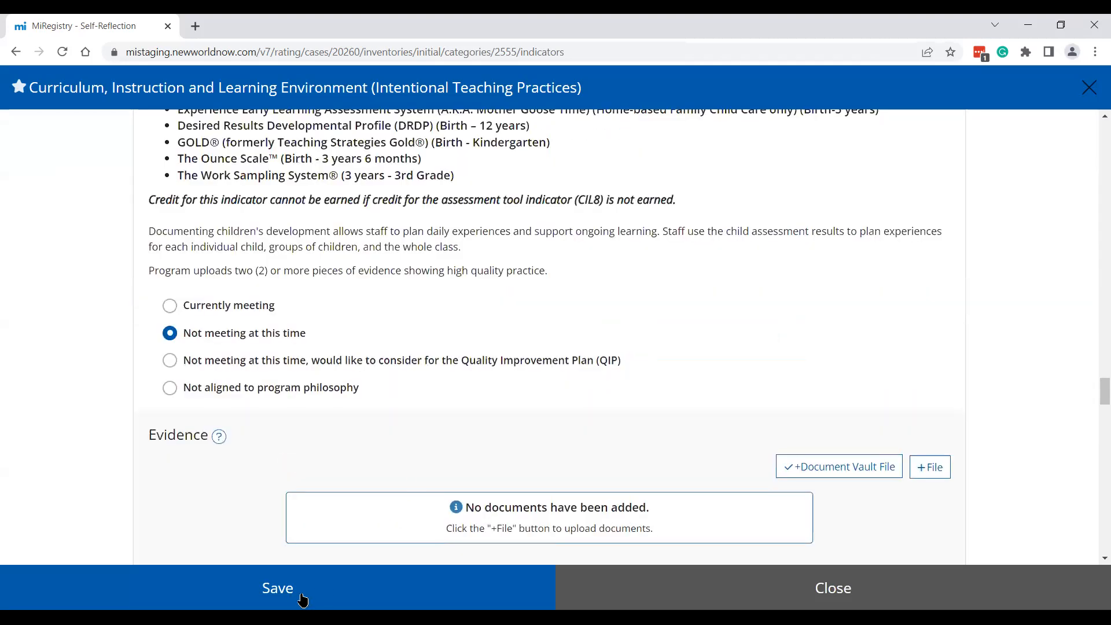
pyautogui.click(235, 588)
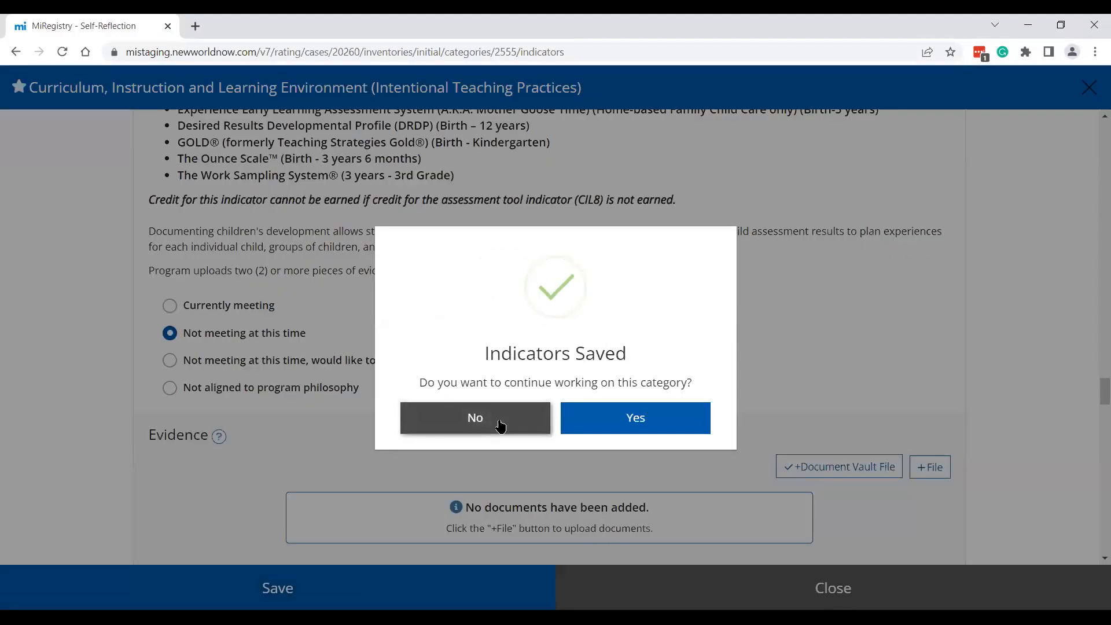
pyautogui.click(501, 427)
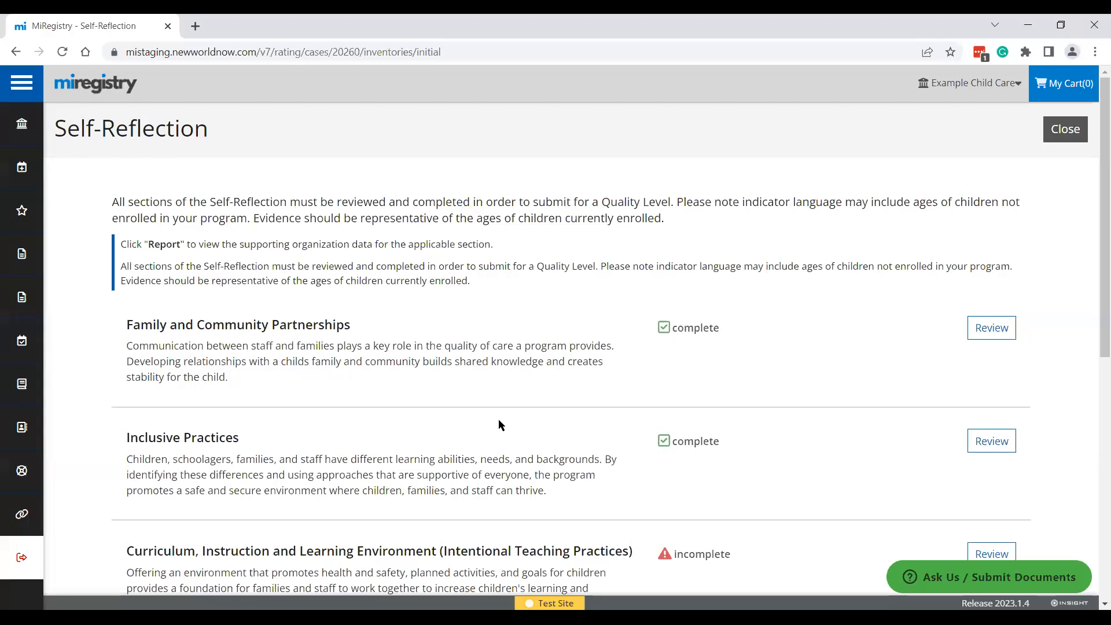
# - Reopen the incomplete Curriculum, Instruction and Learning Environment section for review and locate indicator CIL5's required evidence
pyautogui.scroll(-3, 501, 426)
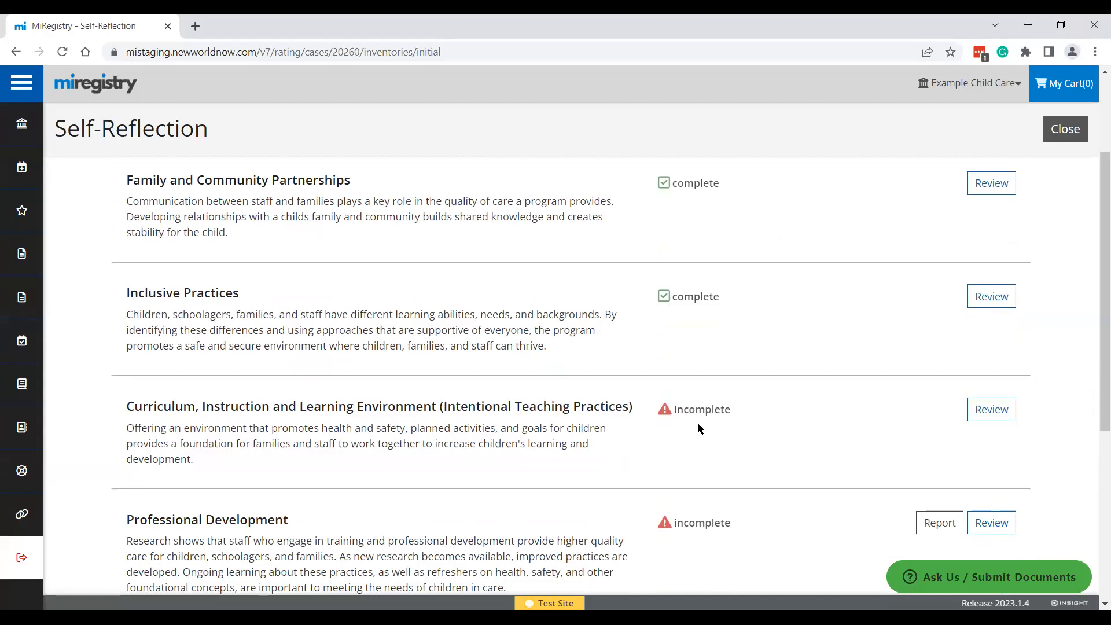
pyautogui.click(985, 411)
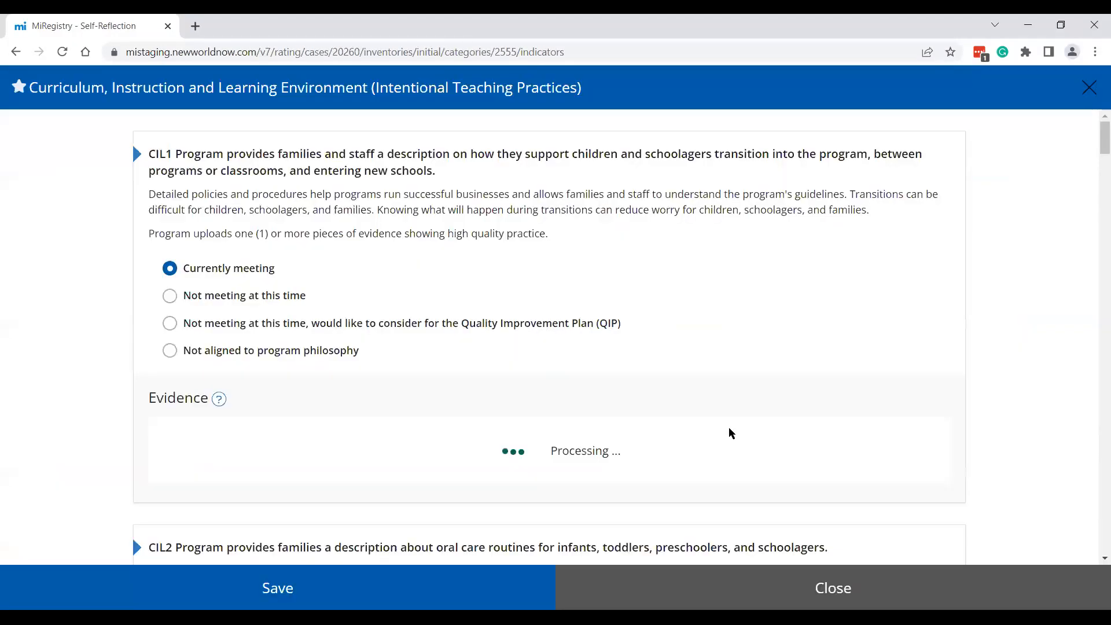
pyautogui.scroll(-10, 338, 329)
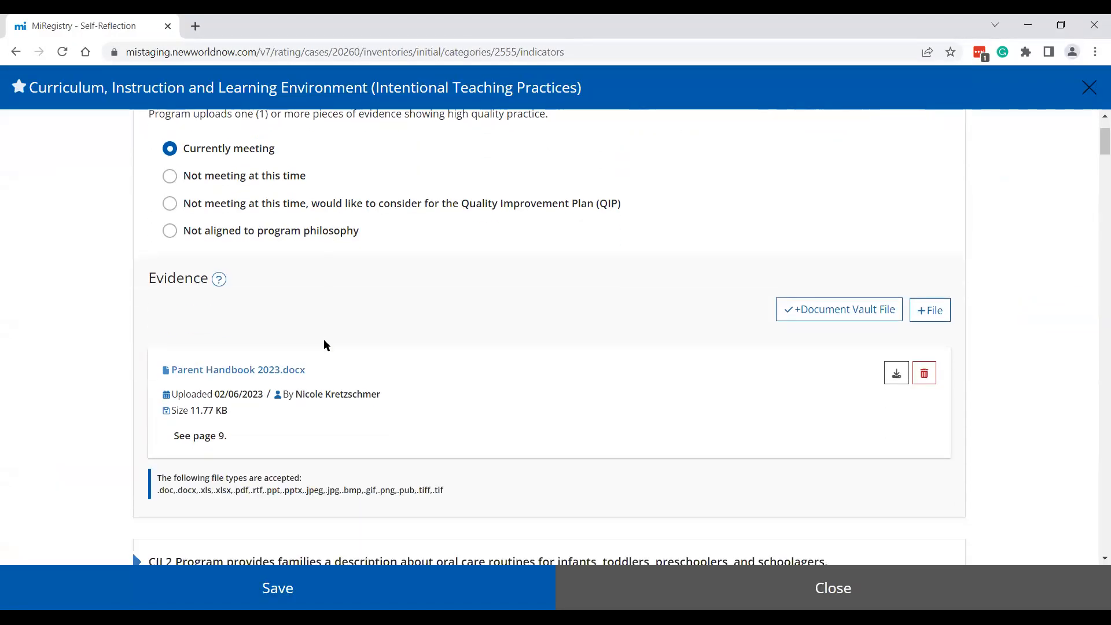
pyautogui.scroll(-5, 324, 354)
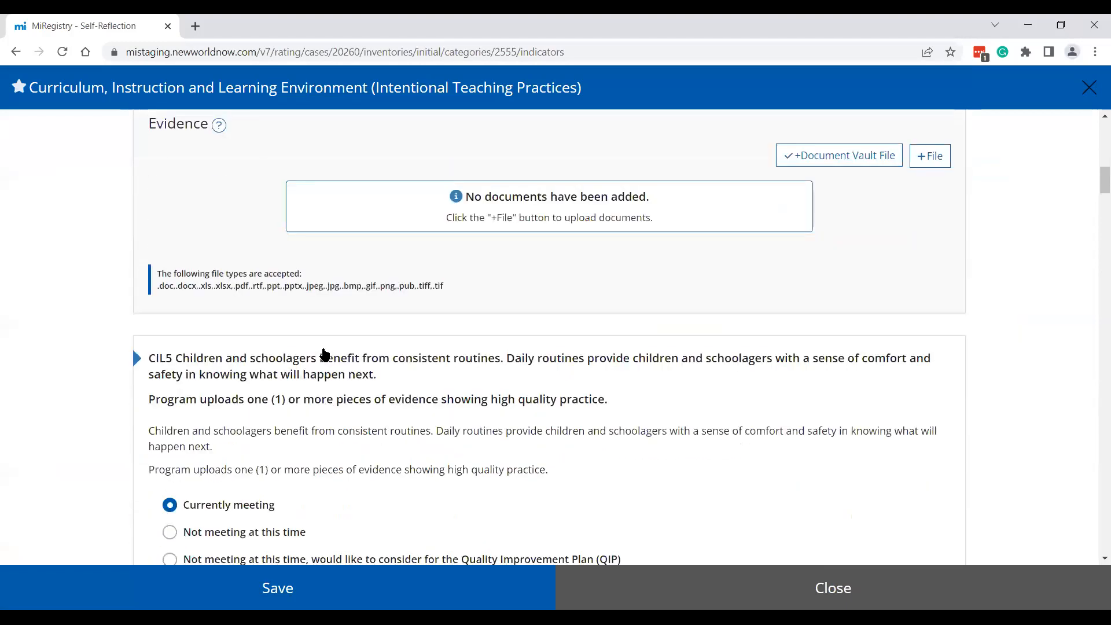
pyautogui.scroll(-1, 230, 275)
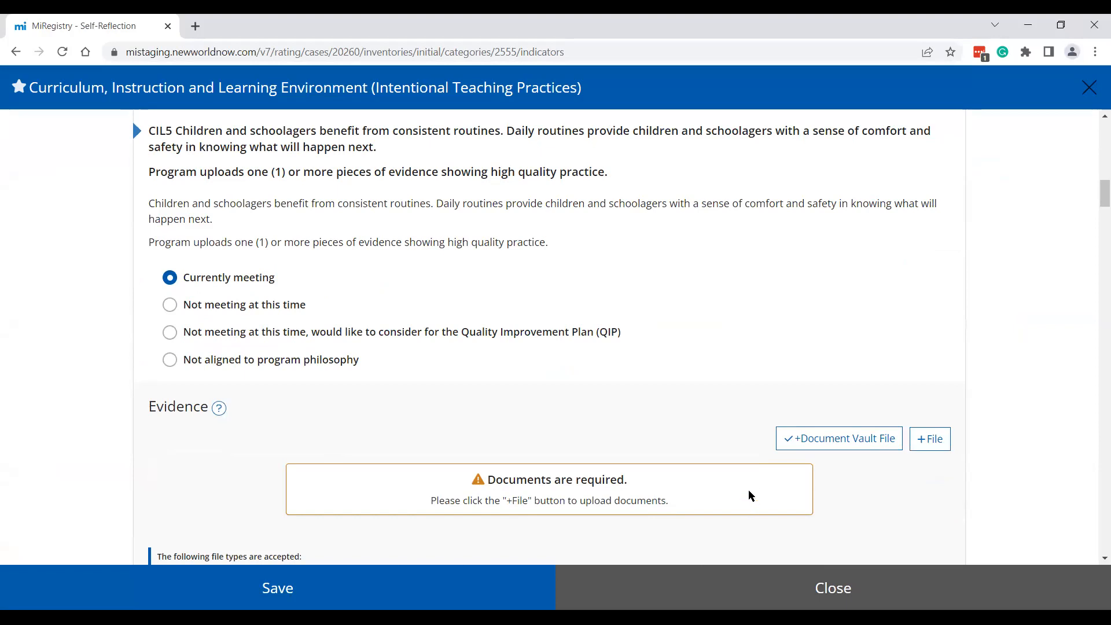
# - Add Daily Schedules.docx from the Document Vault as evidence for indicator CIL5
pyautogui.click(856, 443)
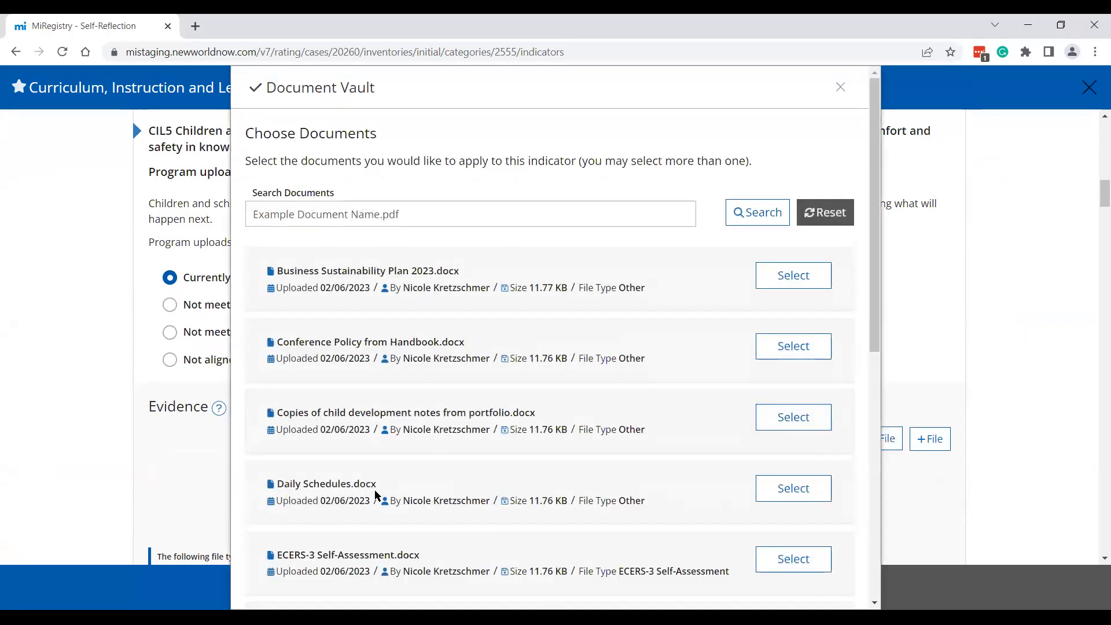
pyautogui.click(804, 477)
pyautogui.scroll(-8, 625, 491)
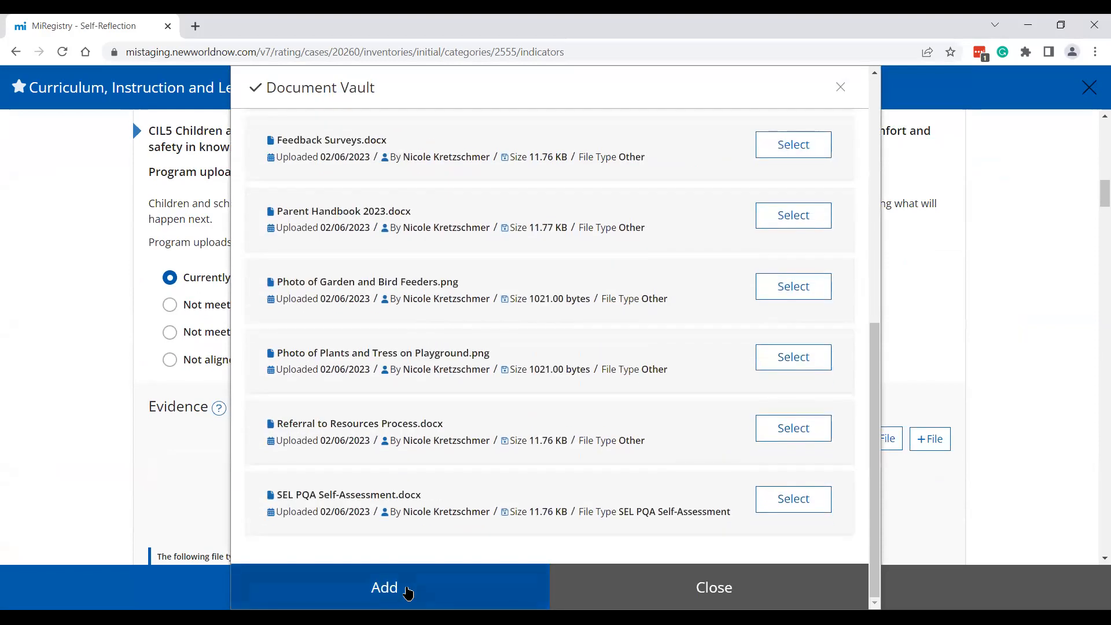
pyautogui.click(407, 587)
pyautogui.click(561, 426)
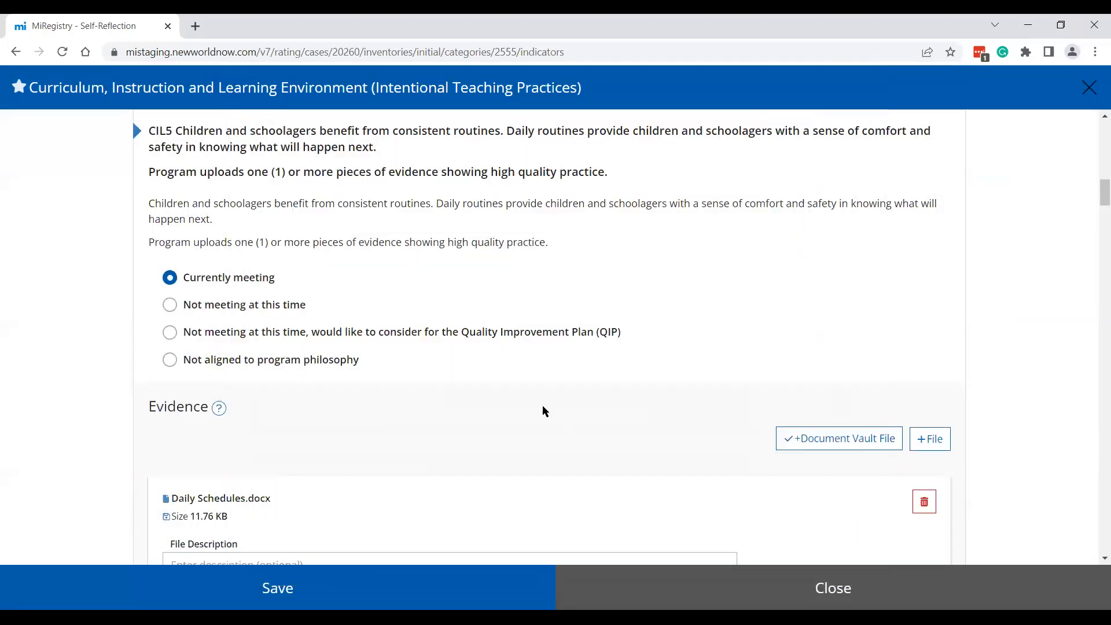
# - Save the Curriculum, Instruction and Learning Environment indicators and leave the category for the Self-Reflection overview
pyautogui.scroll(-3, 543, 411)
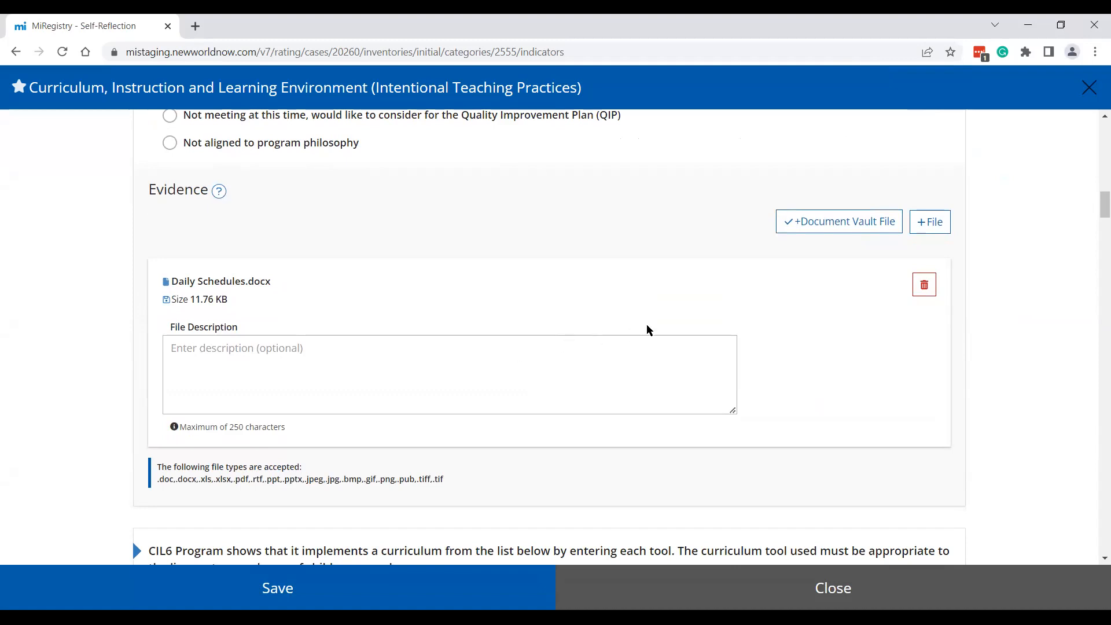
pyautogui.scroll(-2, 801, 385)
pyautogui.scroll(-4, 803, 390)
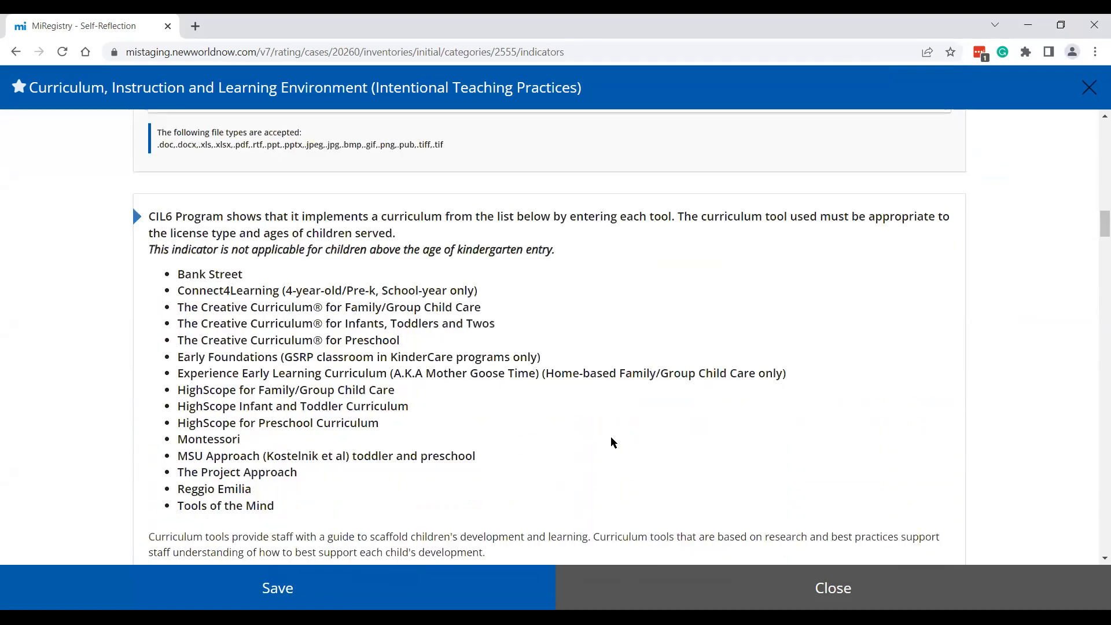
pyautogui.click(276, 588)
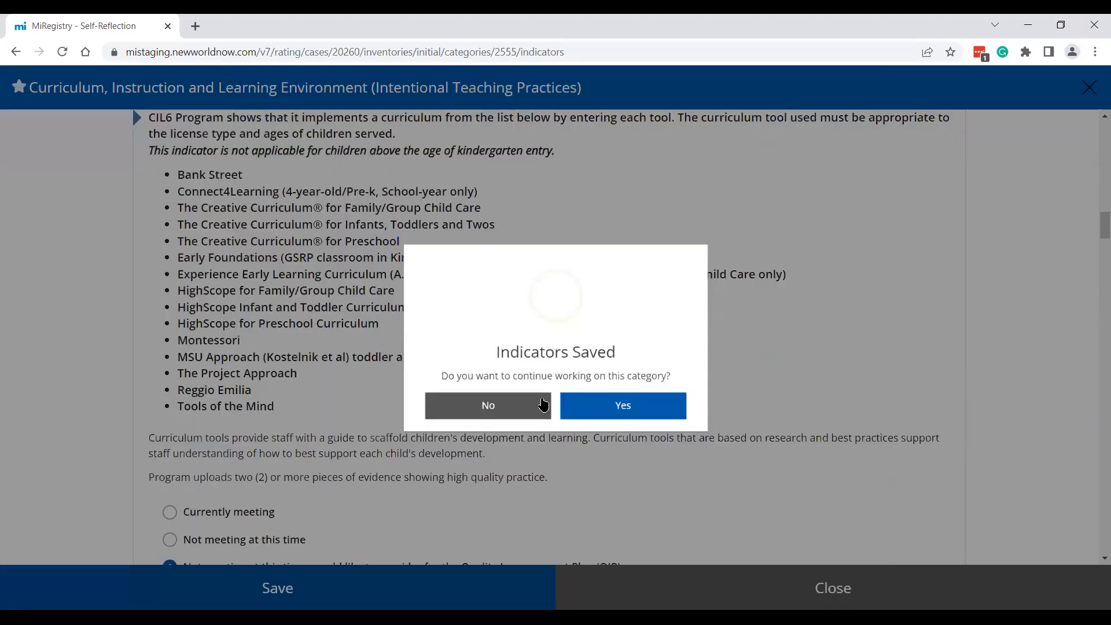
pyautogui.click(494, 418)
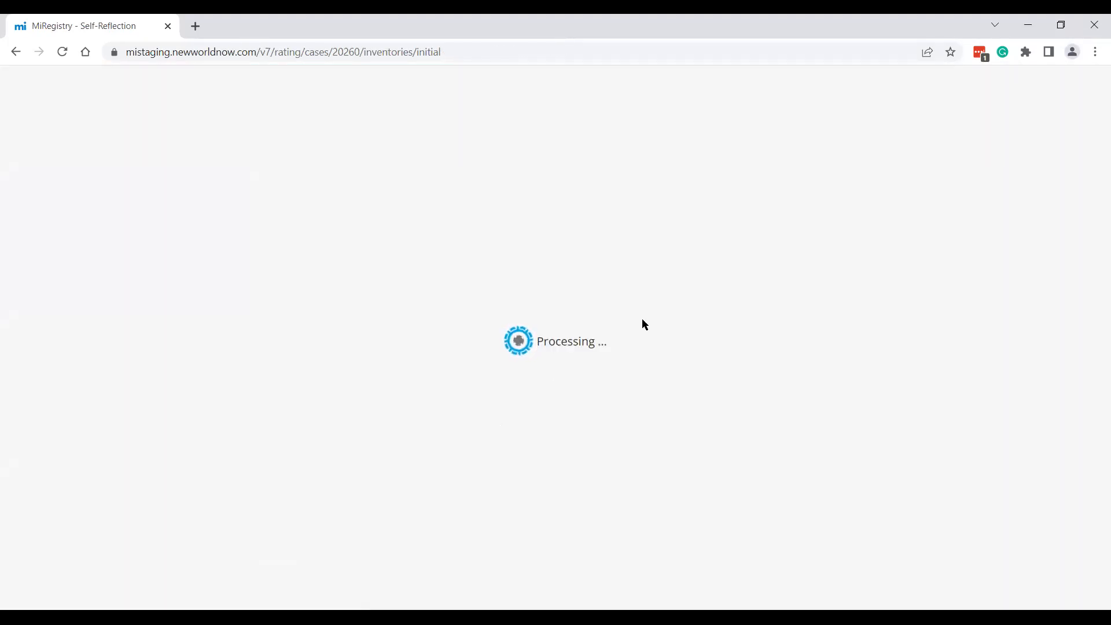
# - View the Professional Development section's Organization Staff Training report and return to the Self-Reflection overview
pyautogui.scroll(-1, 643, 324)
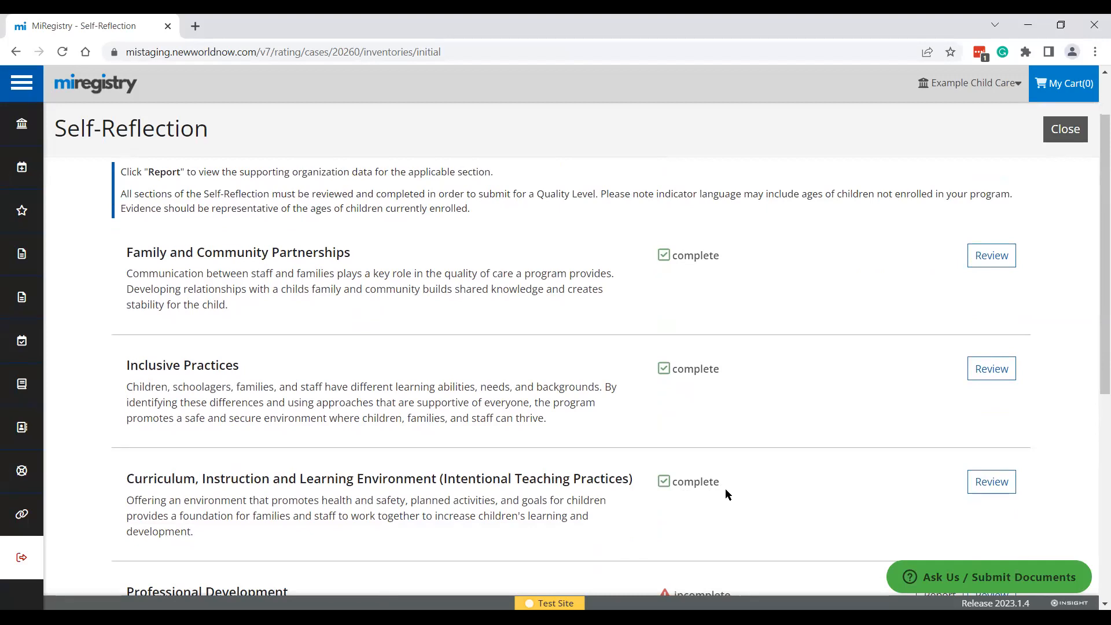
pyautogui.scroll(-4, 732, 480)
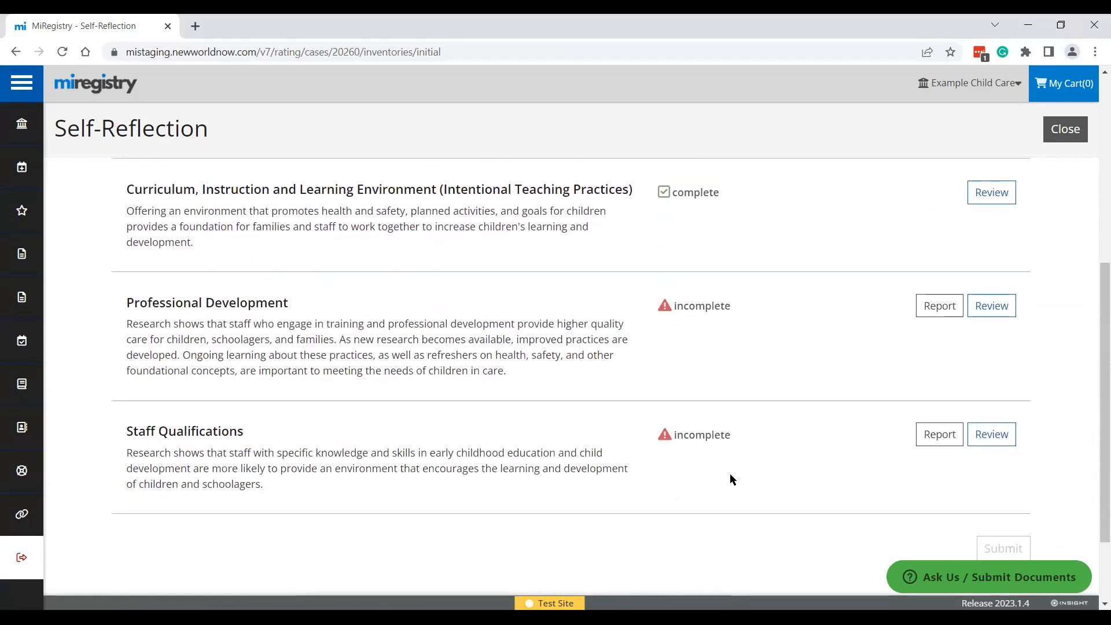
pyautogui.scroll(-1, 731, 477)
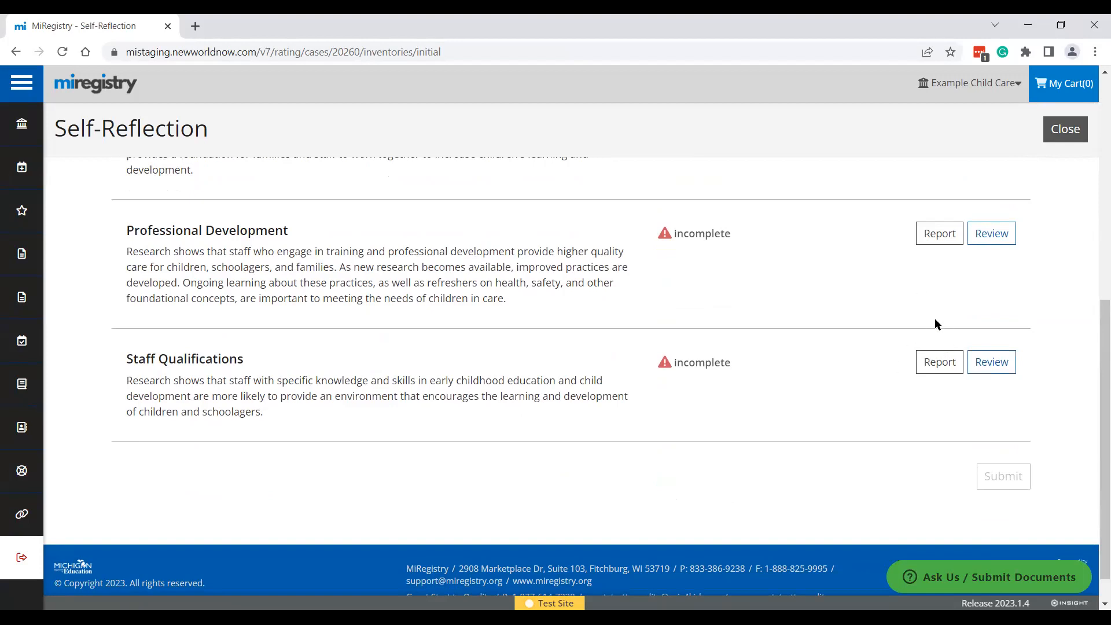
pyautogui.click(938, 234)
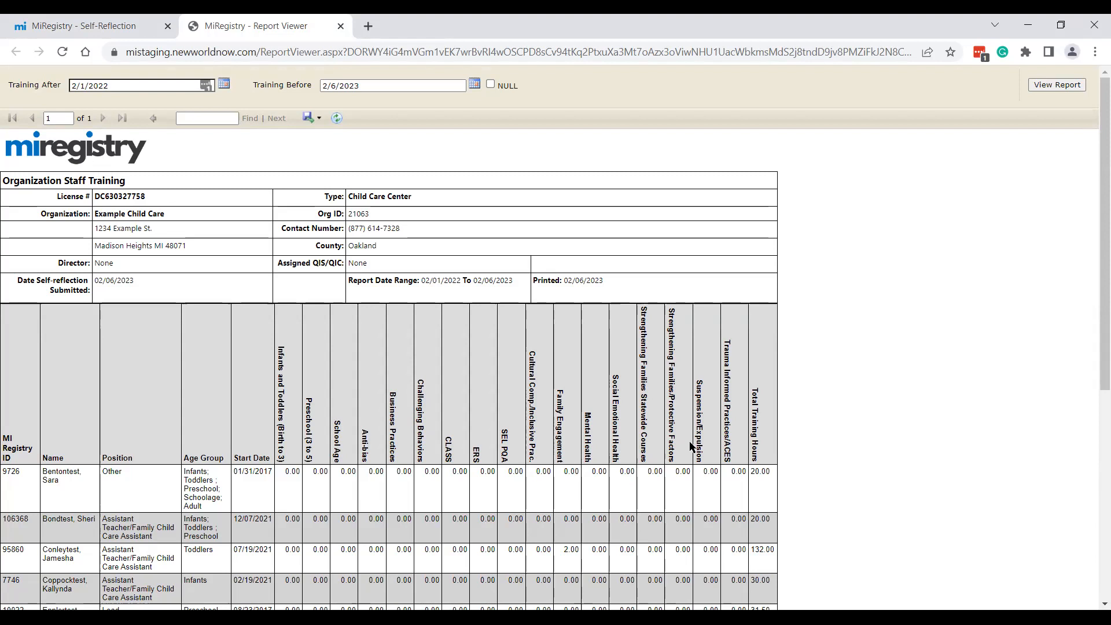
pyautogui.click(120, 22)
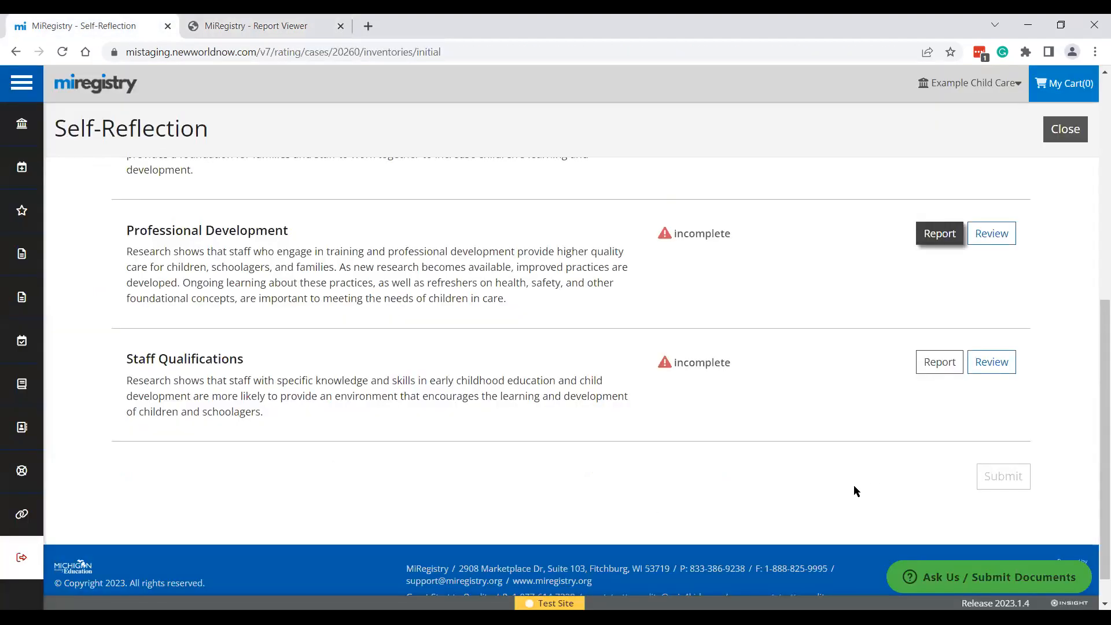
# - Open the Professional Development section for review and mark indicator PD1 as Currently meeting
pyautogui.click(992, 237)
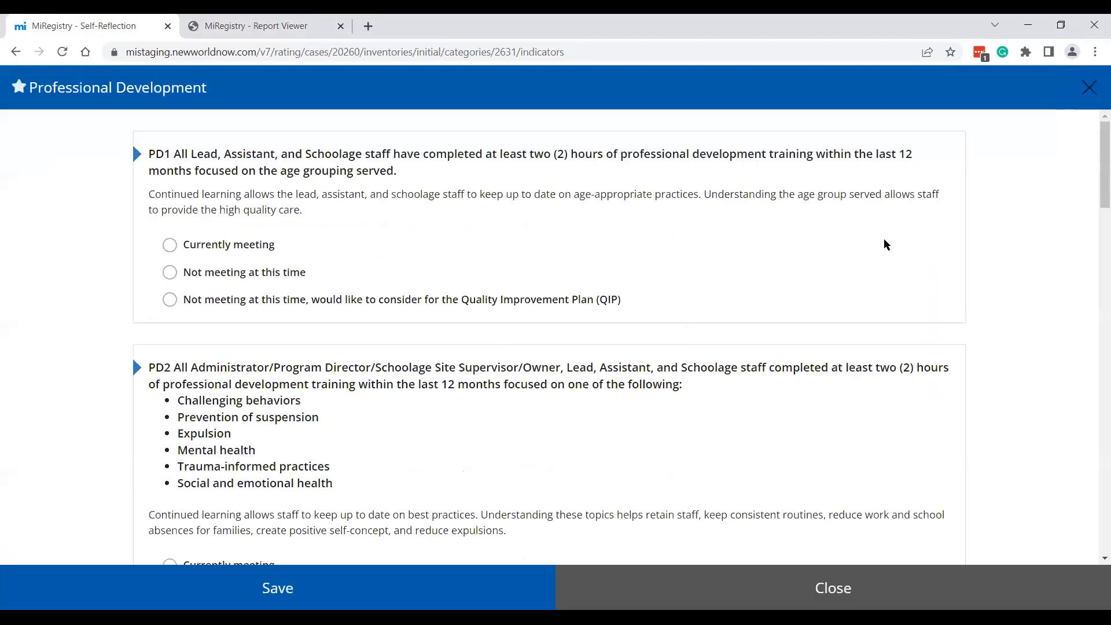
pyautogui.scroll(-2, 354, 412)
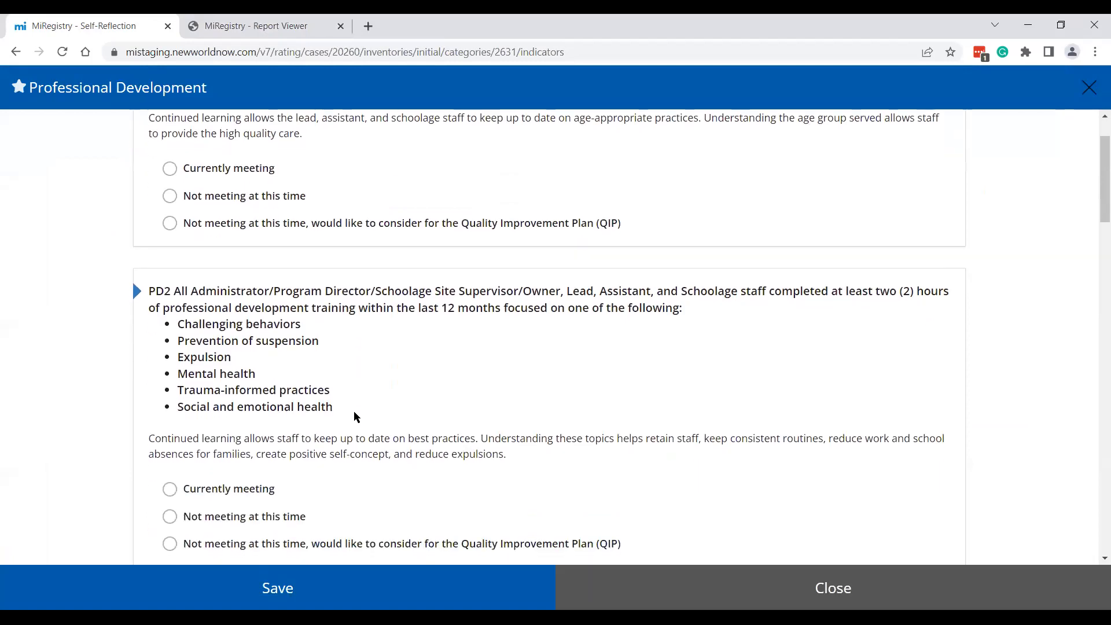
pyautogui.scroll(-1, 354, 412)
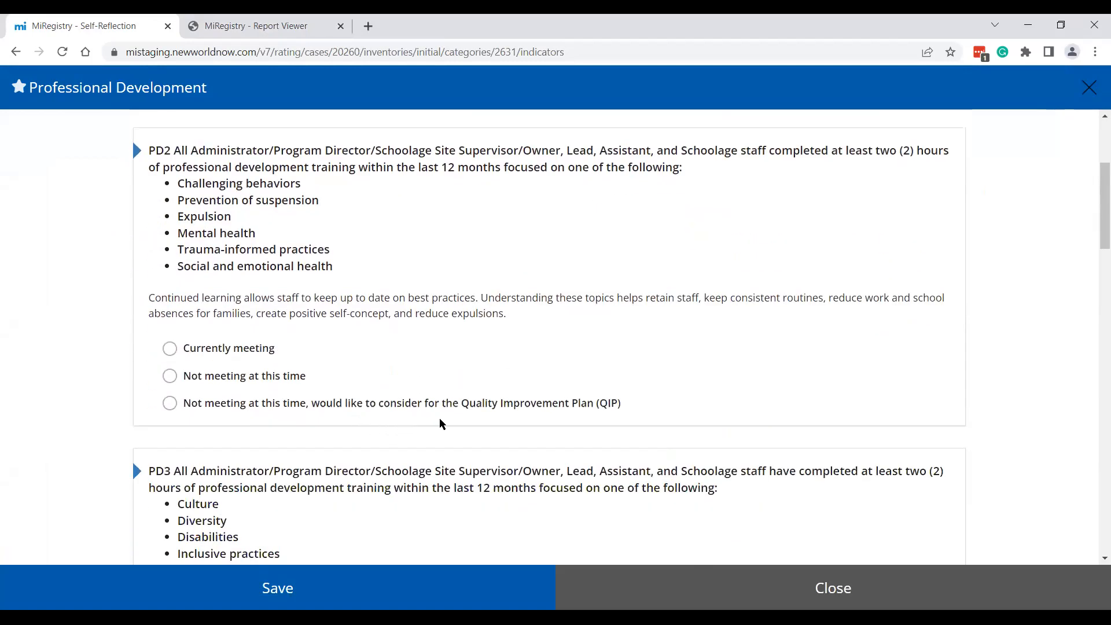
pyautogui.scroll(3, 440, 419)
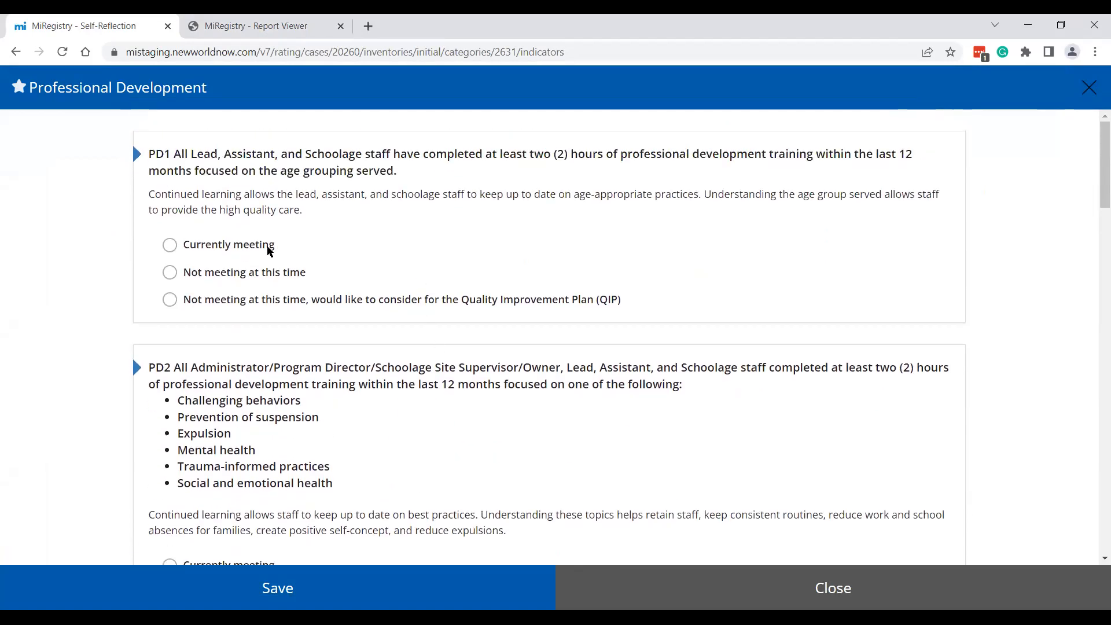
pyautogui.click(217, 245)
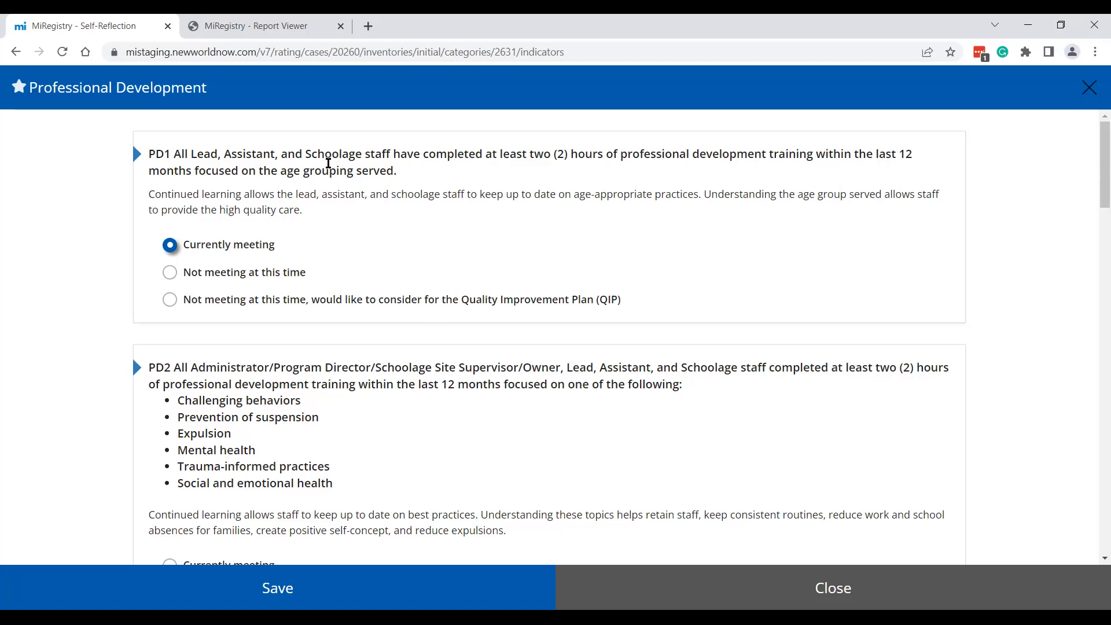
# - Check the staff's age-group training hours in the Organization Staff Training report against indicator PD1, and return to the Professional Development indicators
pyautogui.click(276, 20)
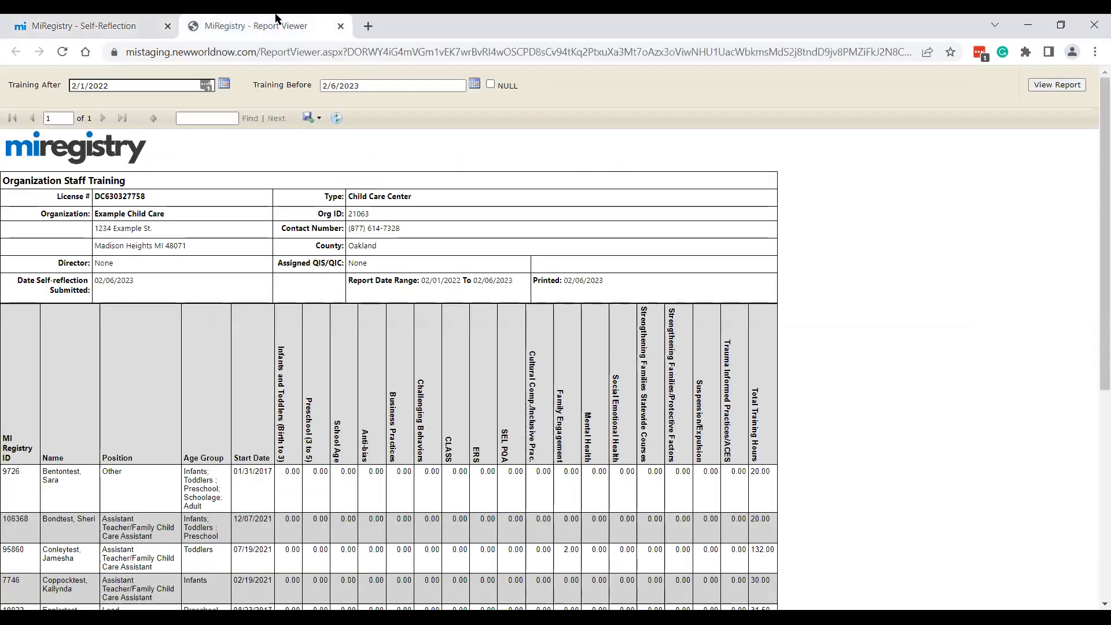
pyautogui.scroll(-1, 320, 466)
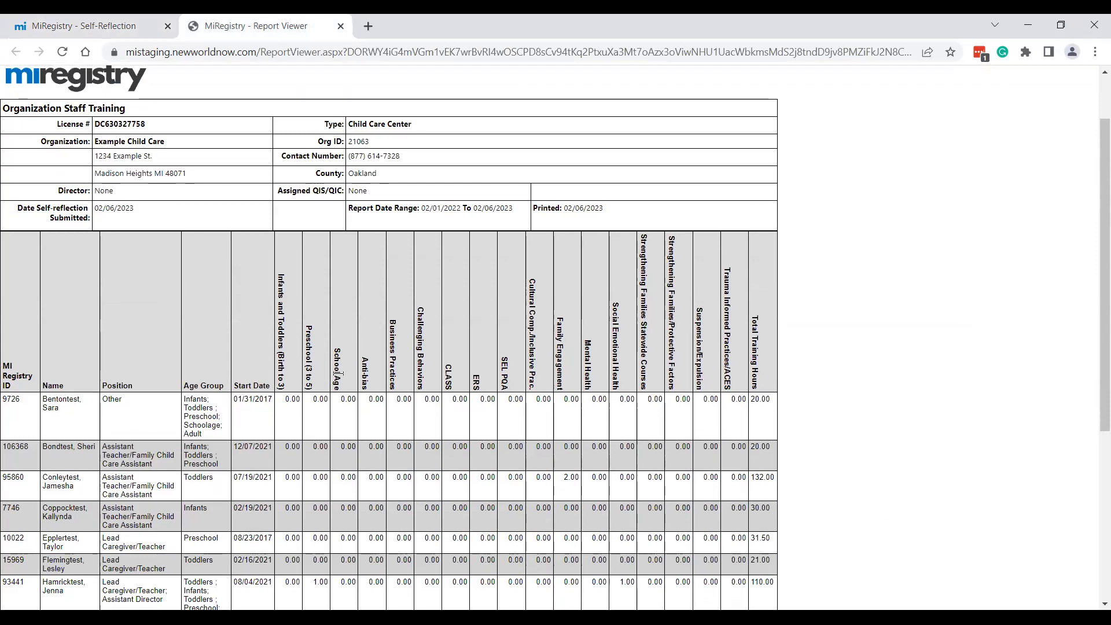
pyautogui.scroll(-2, 320, 433)
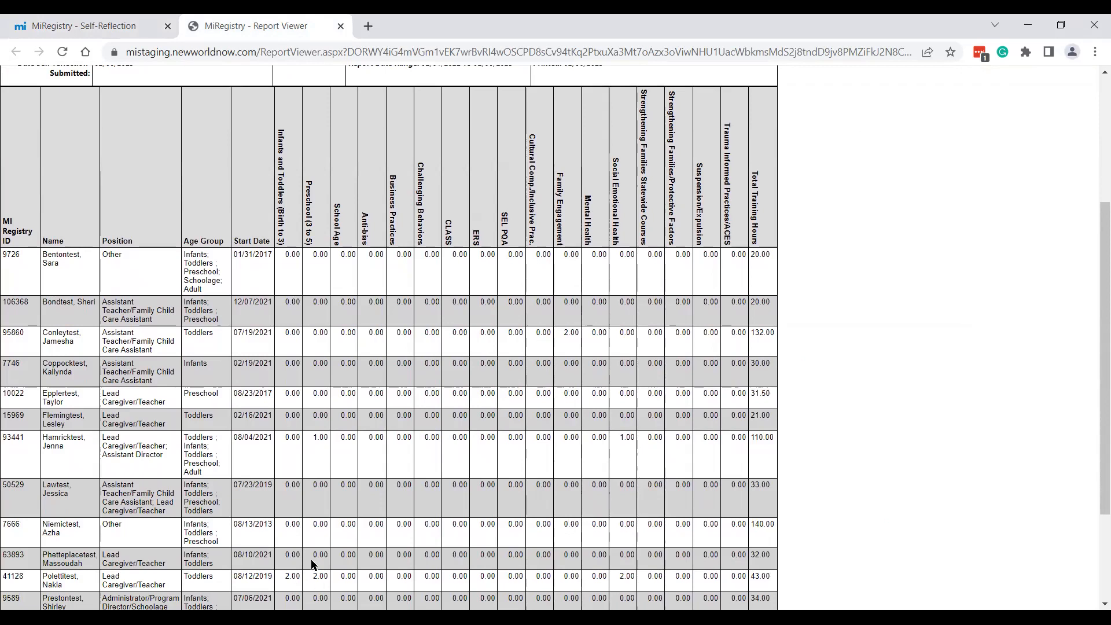
pyautogui.click(79, 20)
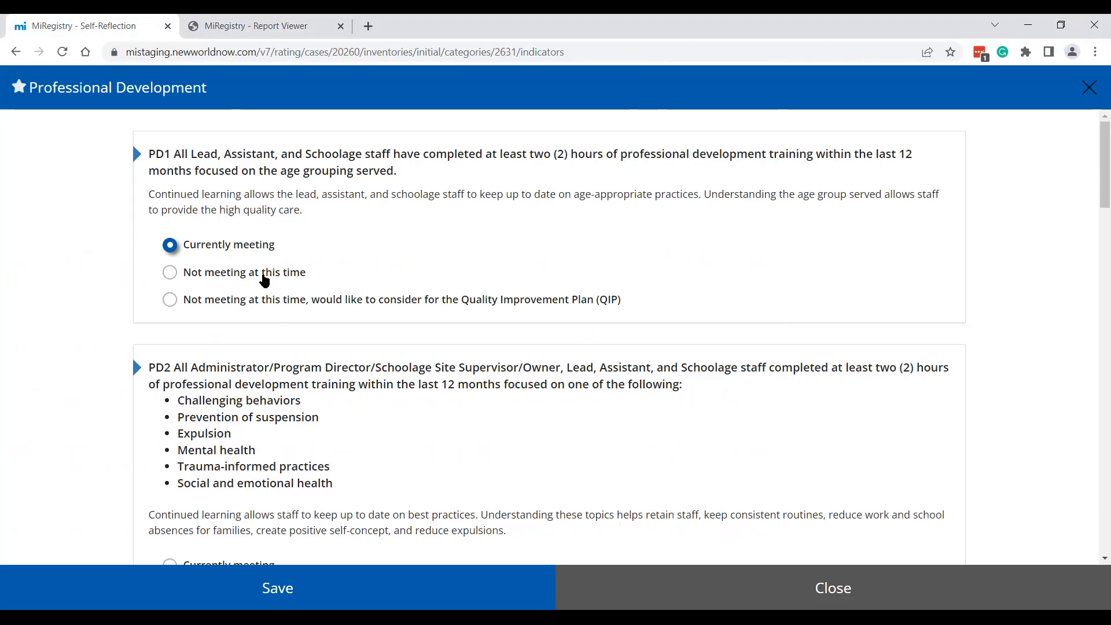
pyautogui.scroll(-1, 278, 324)
pyautogui.click(282, 26)
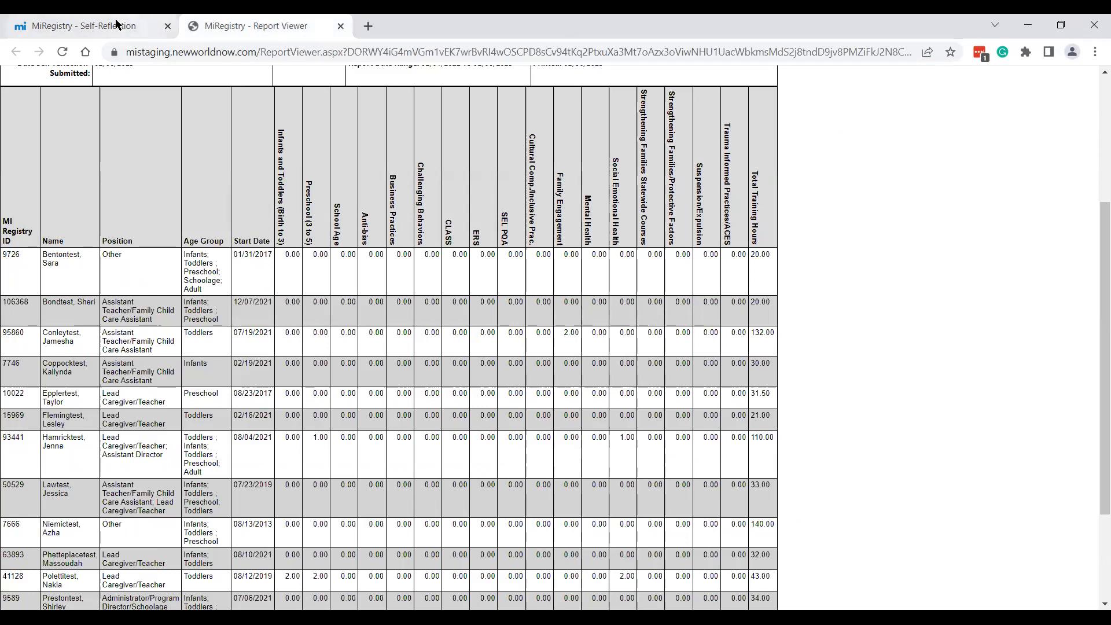
pyautogui.click(116, 24)
# - Mark indicator PD2 as Currently meeting and PD3 as Not meeting at this time
pyautogui.scroll(-2, 347, 420)
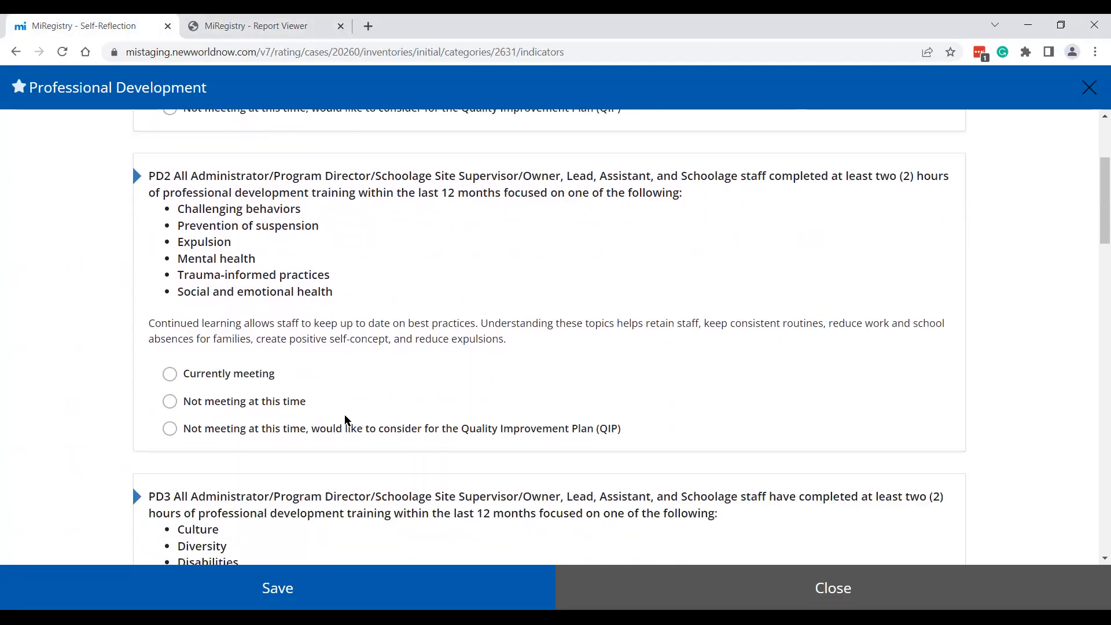
pyautogui.scroll(-1, 347, 420)
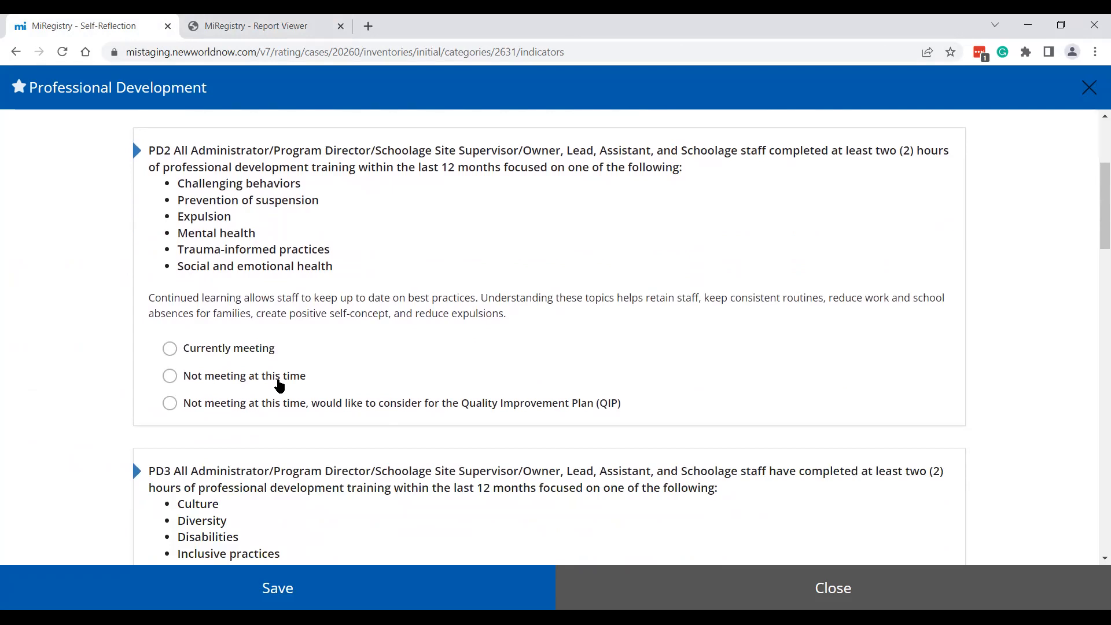
pyautogui.click(214, 350)
pyautogui.scroll(-3, 272, 421)
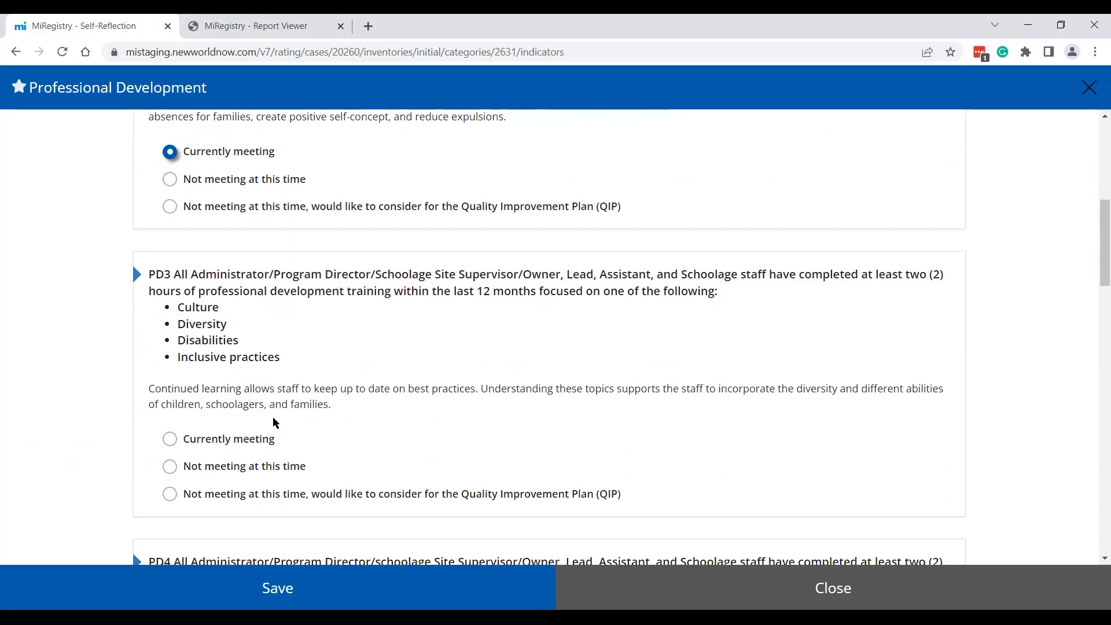
pyautogui.click(172, 448)
pyautogui.scroll(-5, 303, 434)
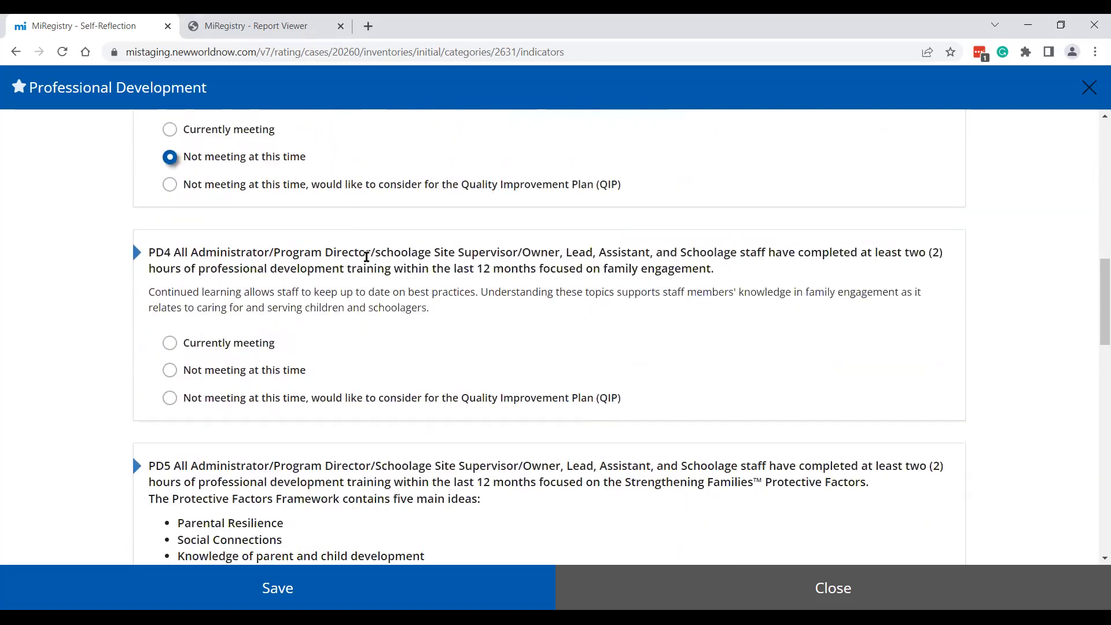
# - Mark PD4 as Currently meeting and PD5 as Not meeting at this time, would like to consider for the QIP
pyautogui.click(169, 343)
pyautogui.scroll(-4, 204, 409)
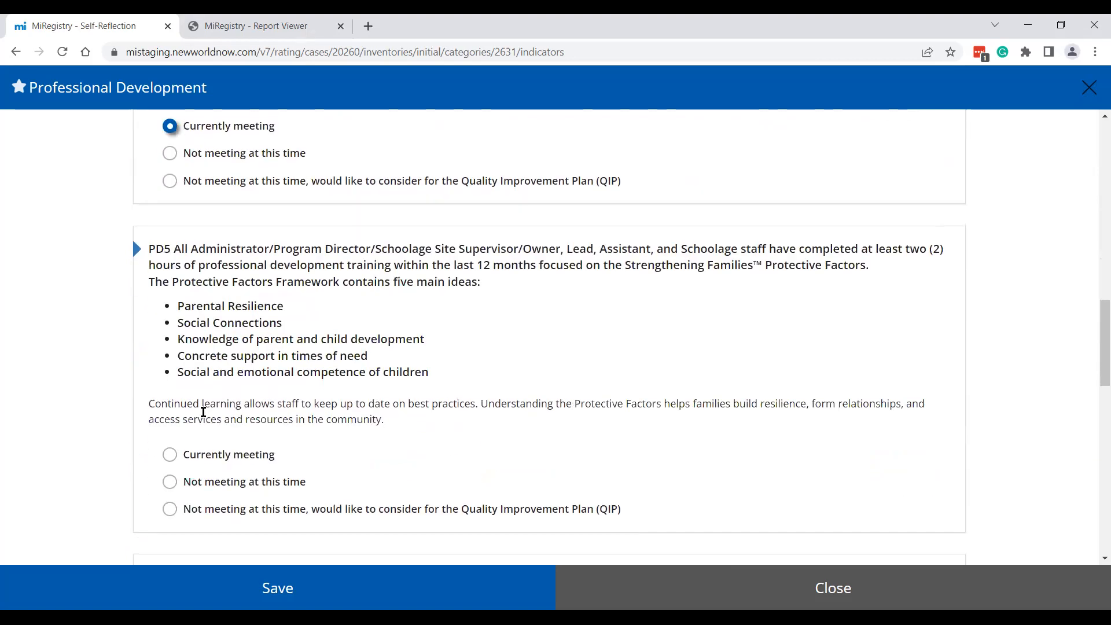
pyautogui.click(169, 508)
pyautogui.scroll(-2, 272, 368)
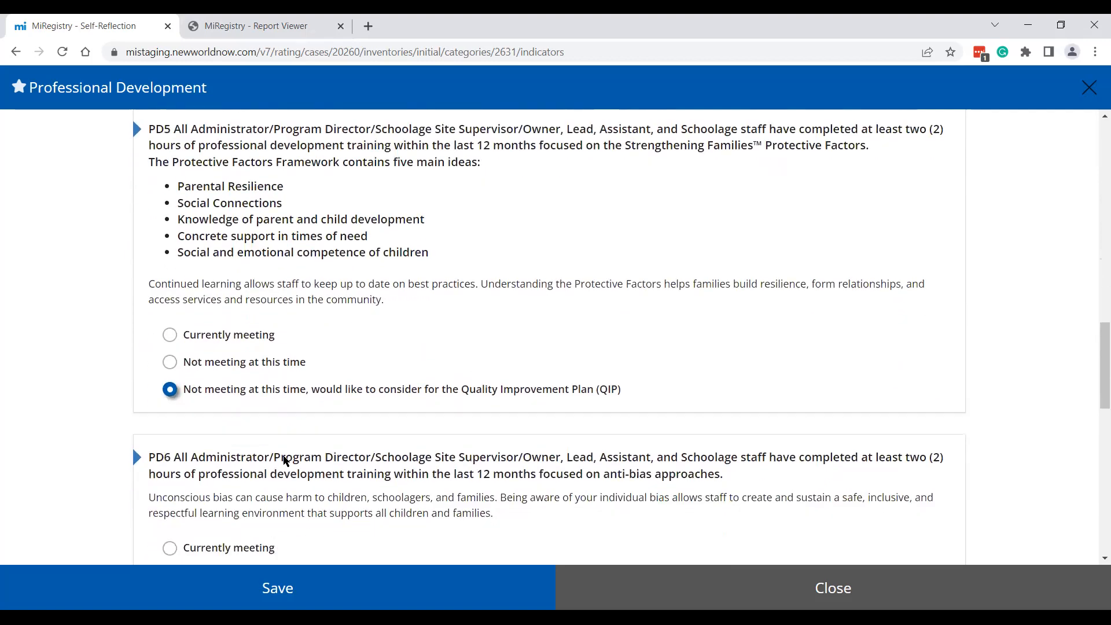
# - Answer indicator PD6, and mark PD7 as Currently meeting and PD8 as Not meeting at this time
pyautogui.scroll(-2, 283, 376)
pyautogui.click(255, 435)
pyautogui.scroll(-2, 411, 412)
pyautogui.click(179, 377)
pyautogui.scroll(-3, 243, 382)
pyautogui.scroll(-1, 253, 388)
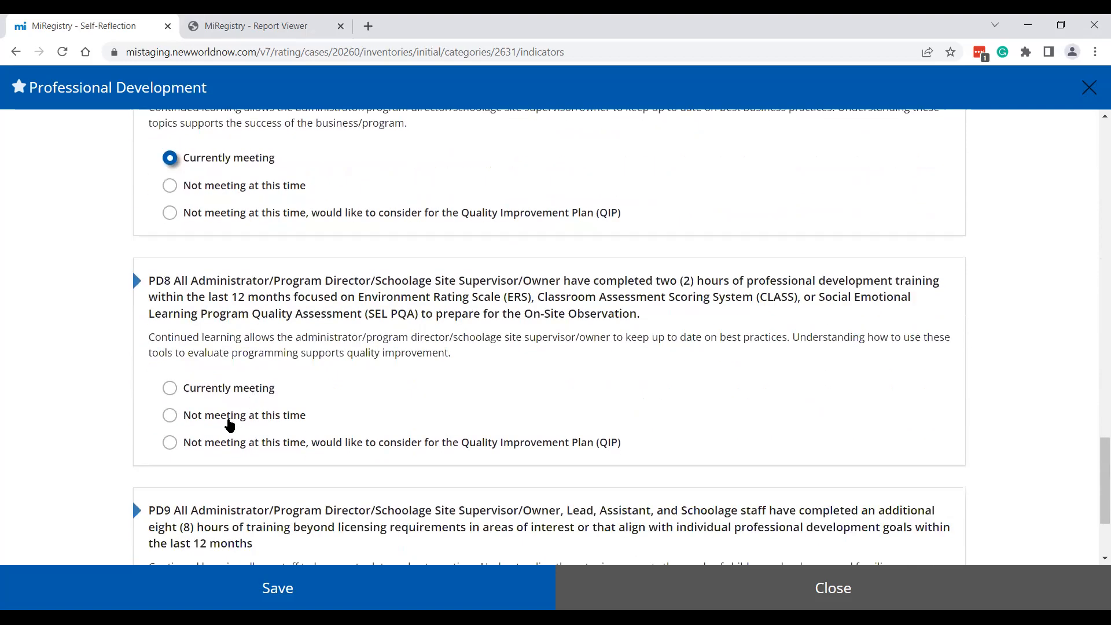
pyautogui.click(173, 415)
# - Check the staff's total training hours in the training report, and mark indicator PD9 as Currently meeting
pyautogui.click(254, 23)
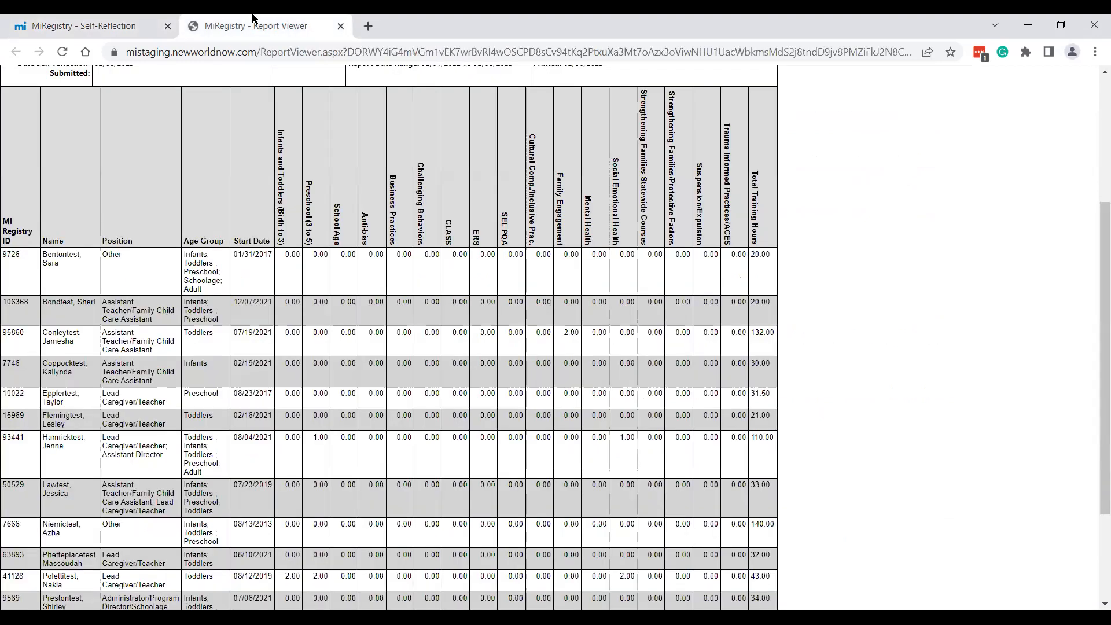
pyautogui.click(123, 24)
pyautogui.scroll(-2, 299, 347)
pyautogui.click(169, 451)
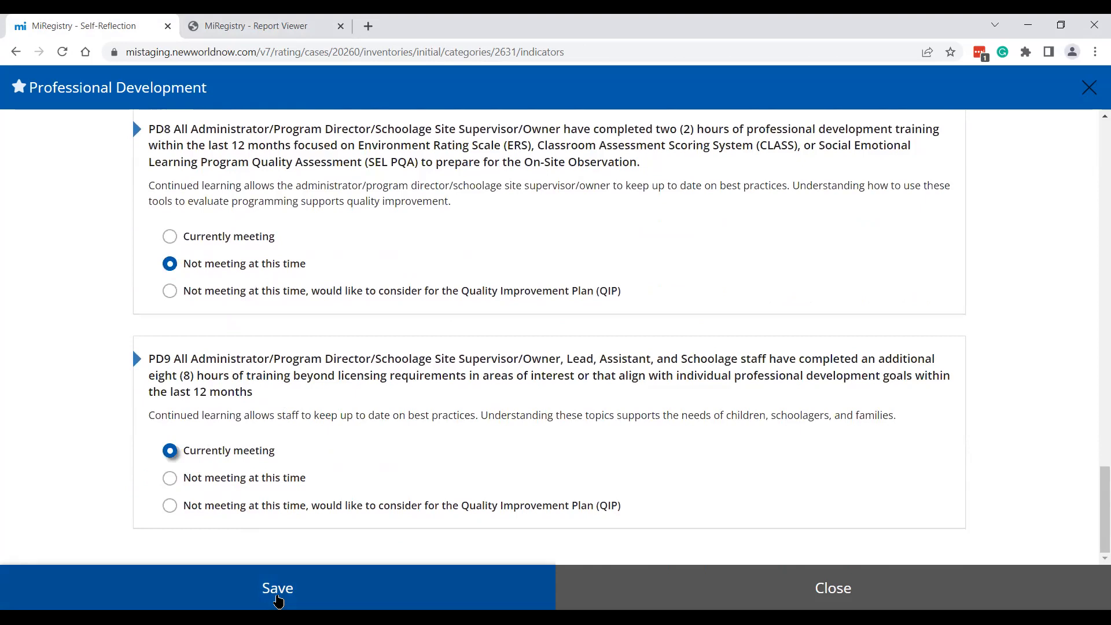
# - Save the Professional Development indicators and leave the category for the Self-Reflection overview
pyautogui.click(277, 596)
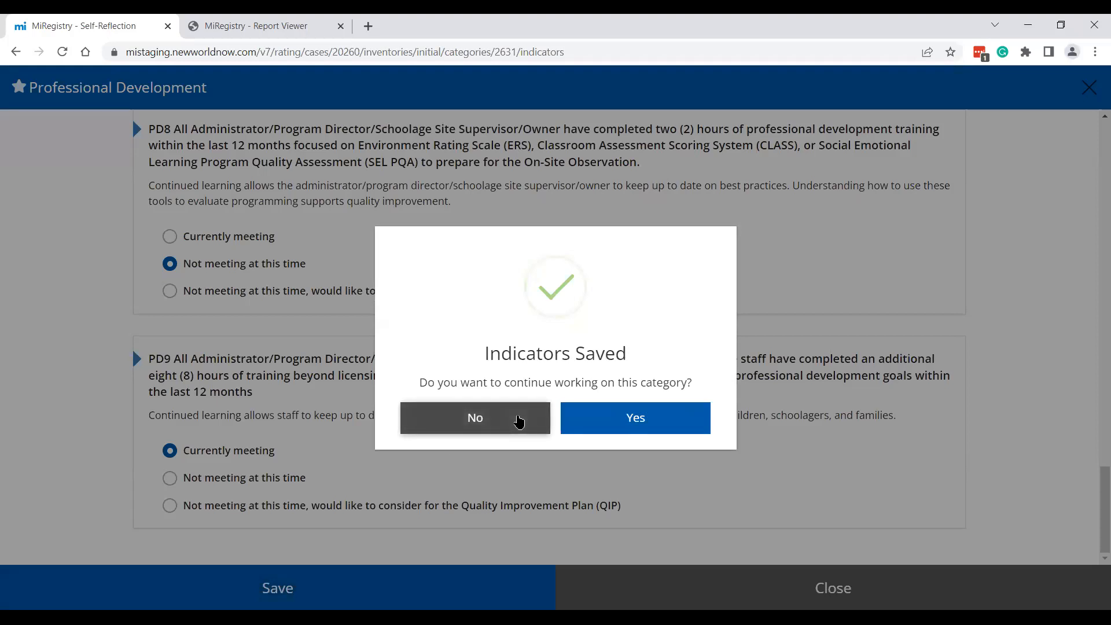
pyautogui.click(590, 425)
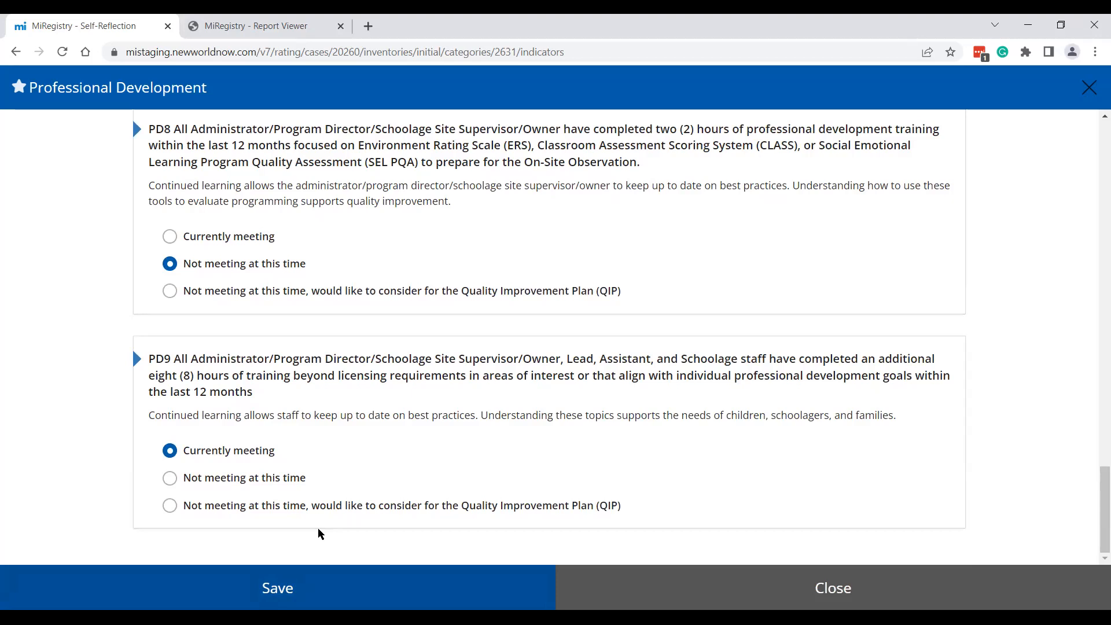
pyautogui.click(343, 590)
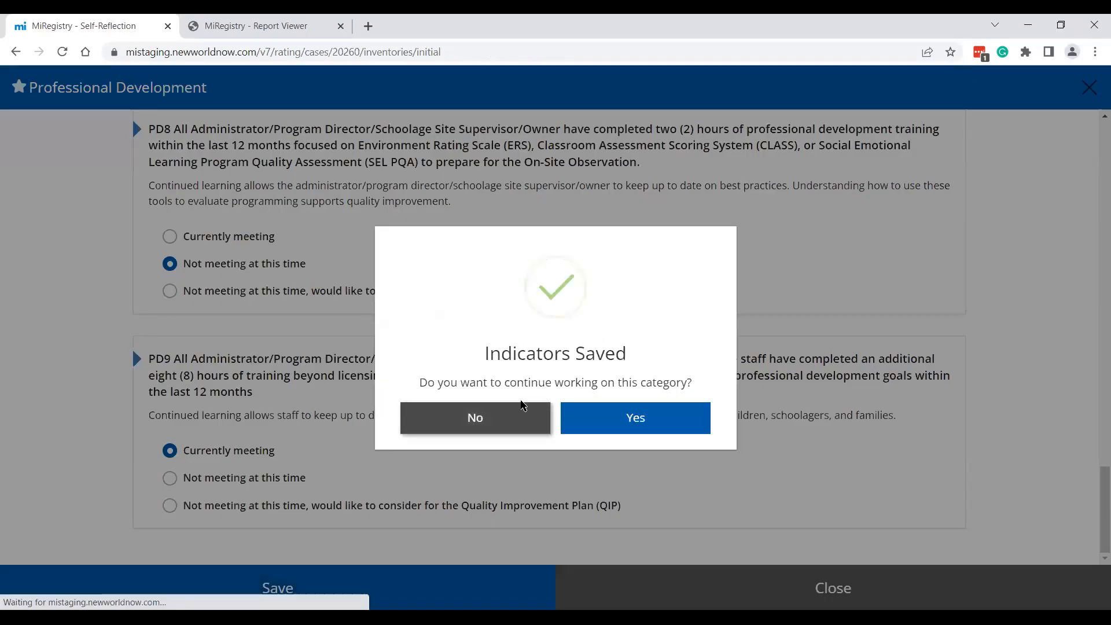
pyautogui.click(522, 405)
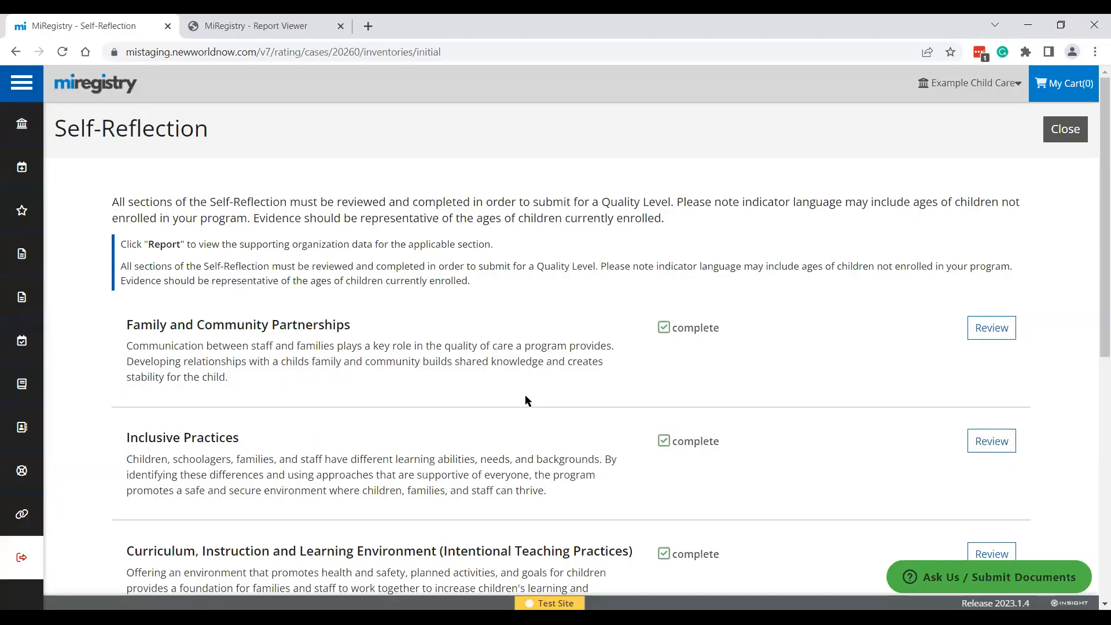
# - Close the staff training report and open the supporting report for the Staff Qualifications section
pyautogui.scroll(-6, 525, 394)
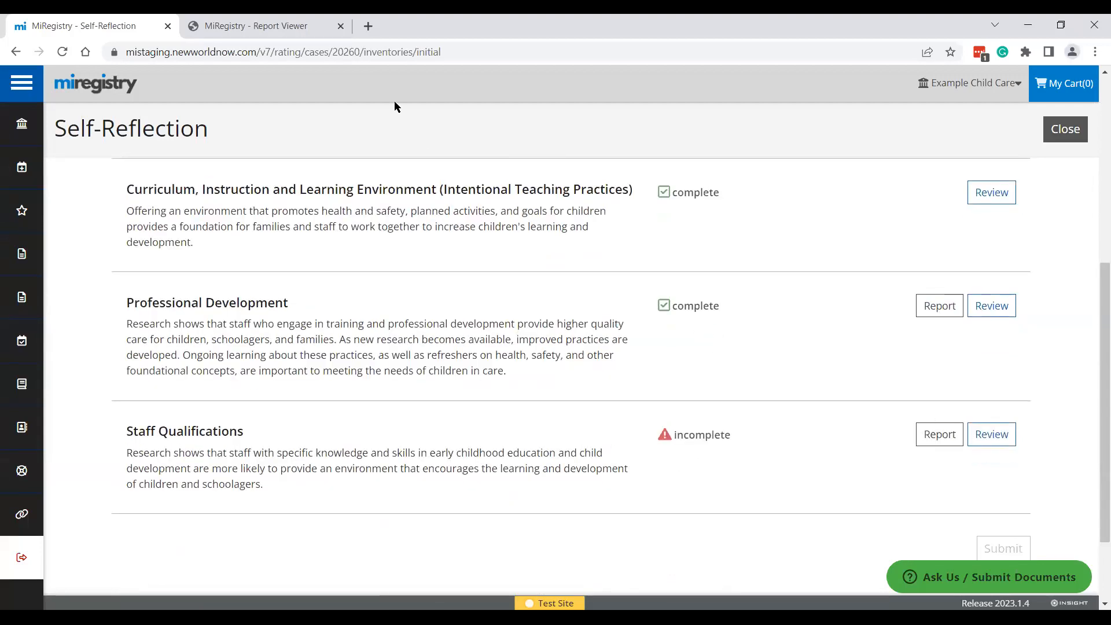
pyautogui.click(341, 27)
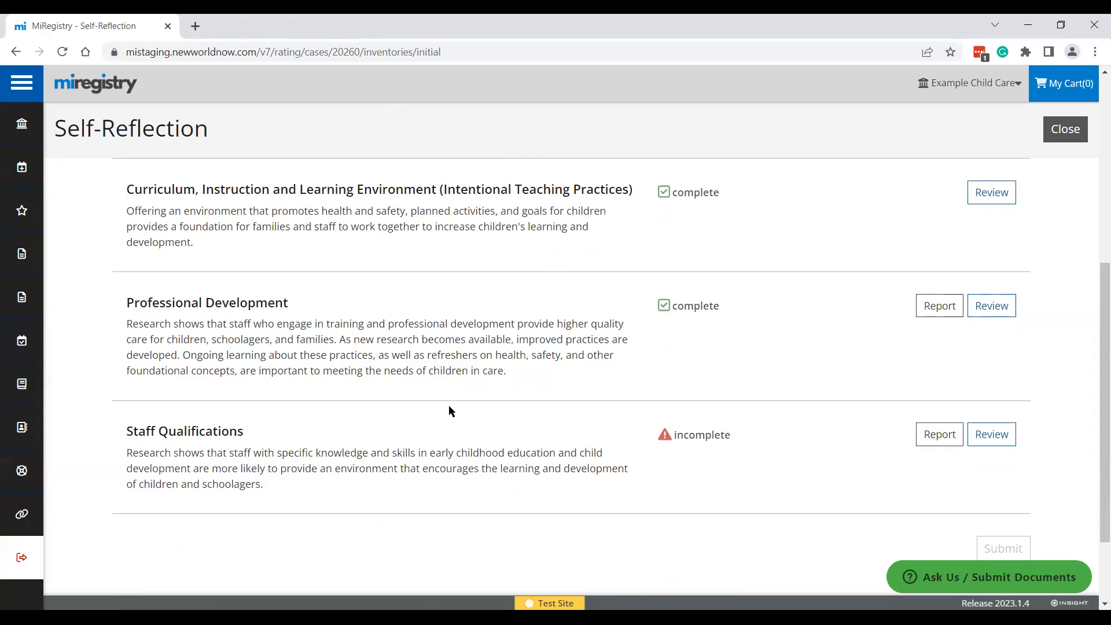
pyautogui.click(942, 436)
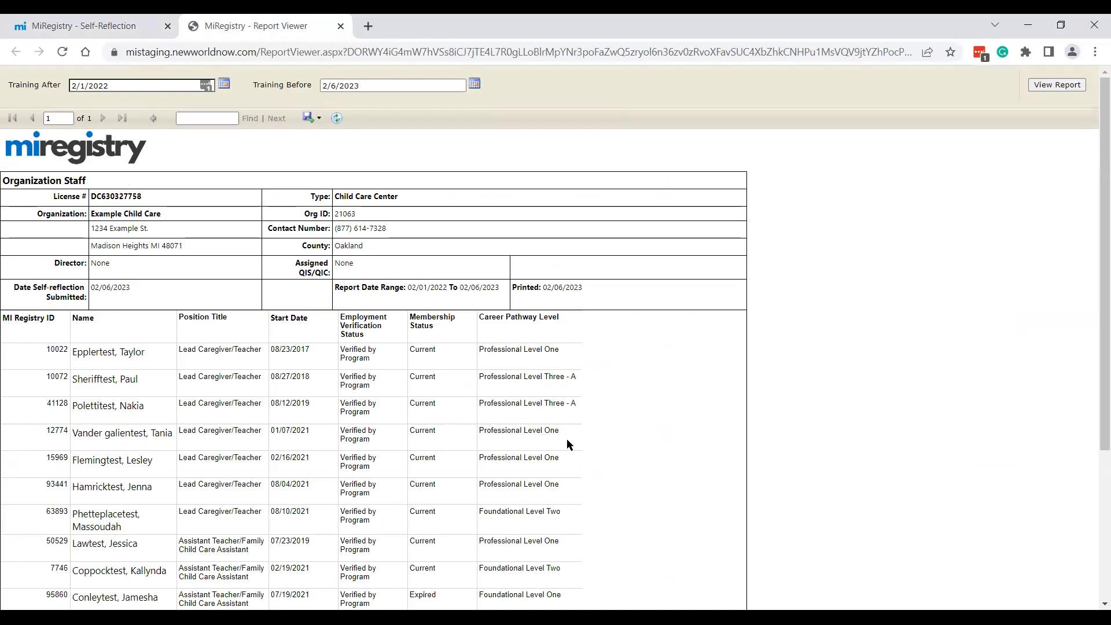
# - Open the Staff Qualifications section for review and read the requirements of indicators SQ1 and SQ2
pyautogui.click(119, 28)
pyautogui.scroll(-1, 300, 307)
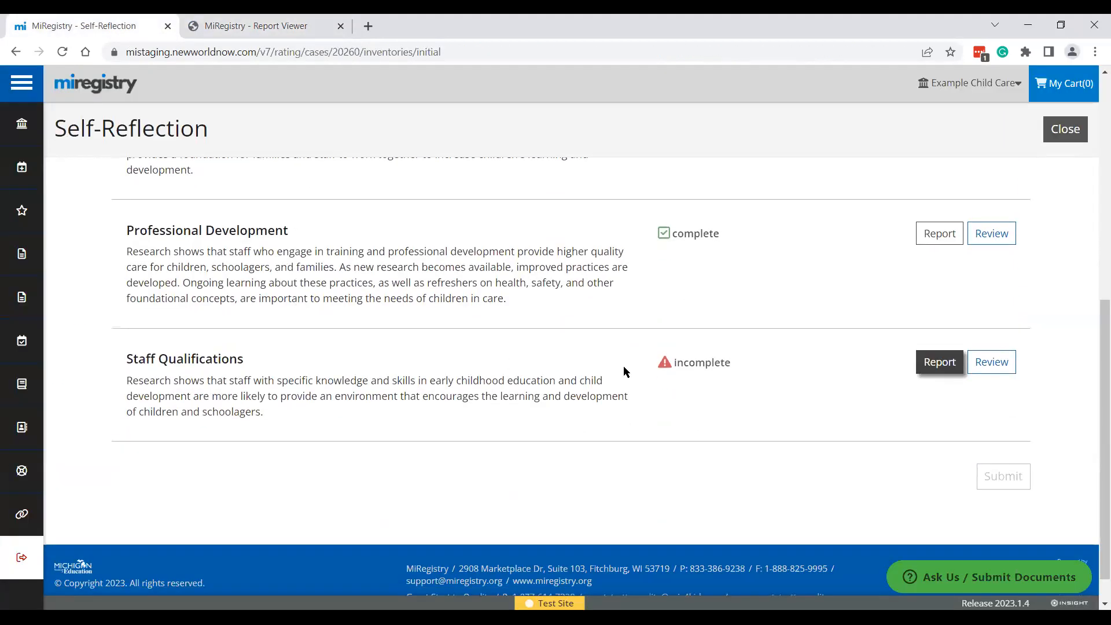
pyautogui.click(1002, 373)
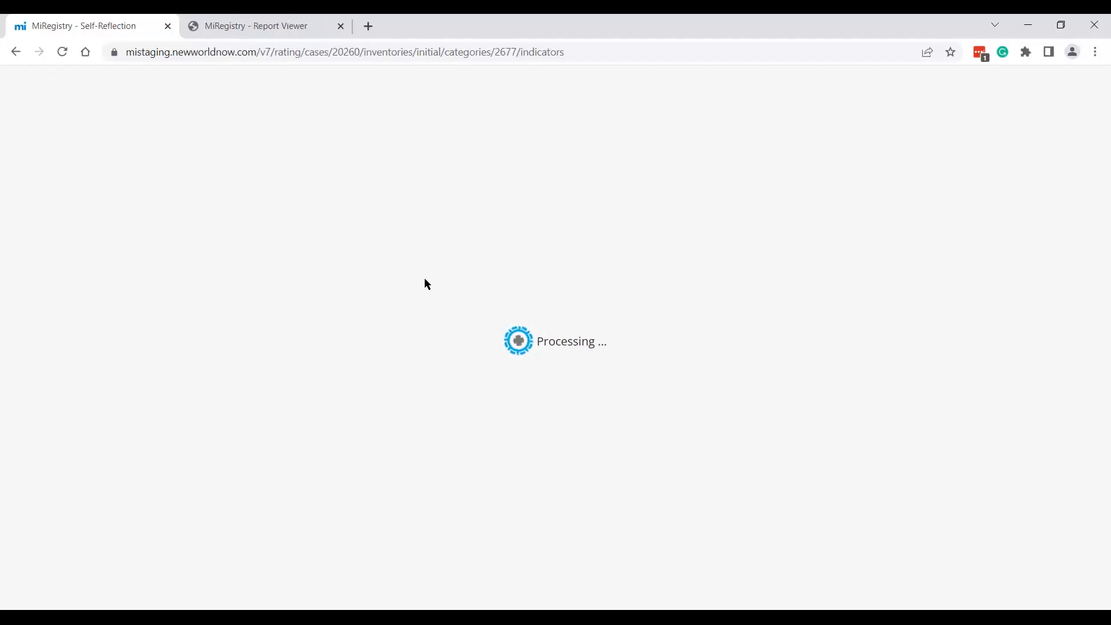
pyautogui.scroll(-3, 367, 288)
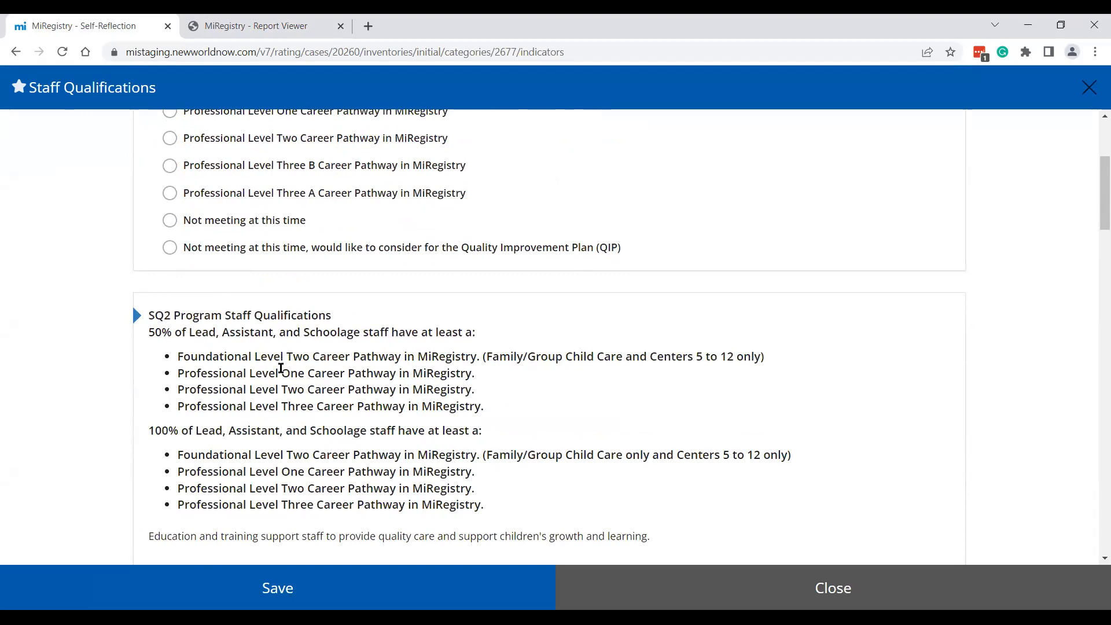
pyautogui.scroll(1, 288, 357)
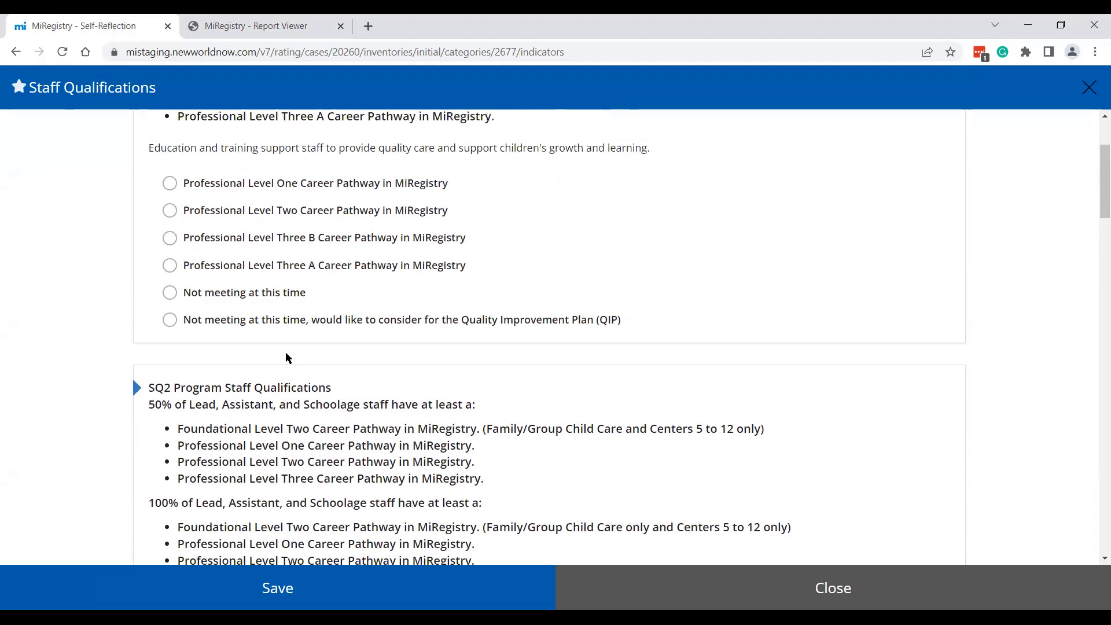
pyautogui.scroll(1, 183, 387)
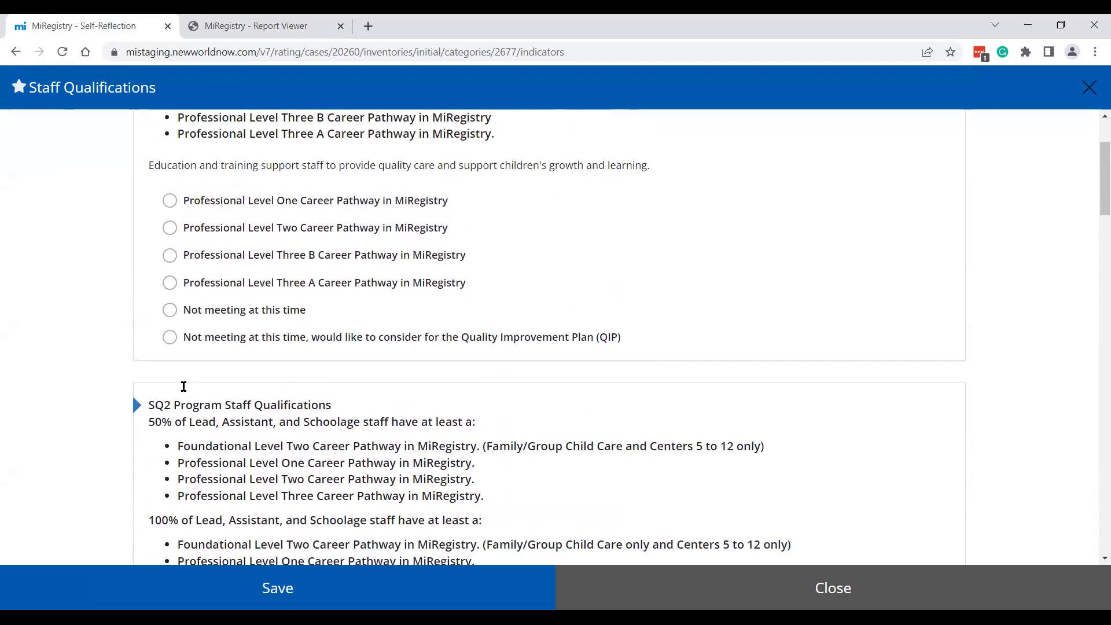
pyautogui.scroll(2, 183, 387)
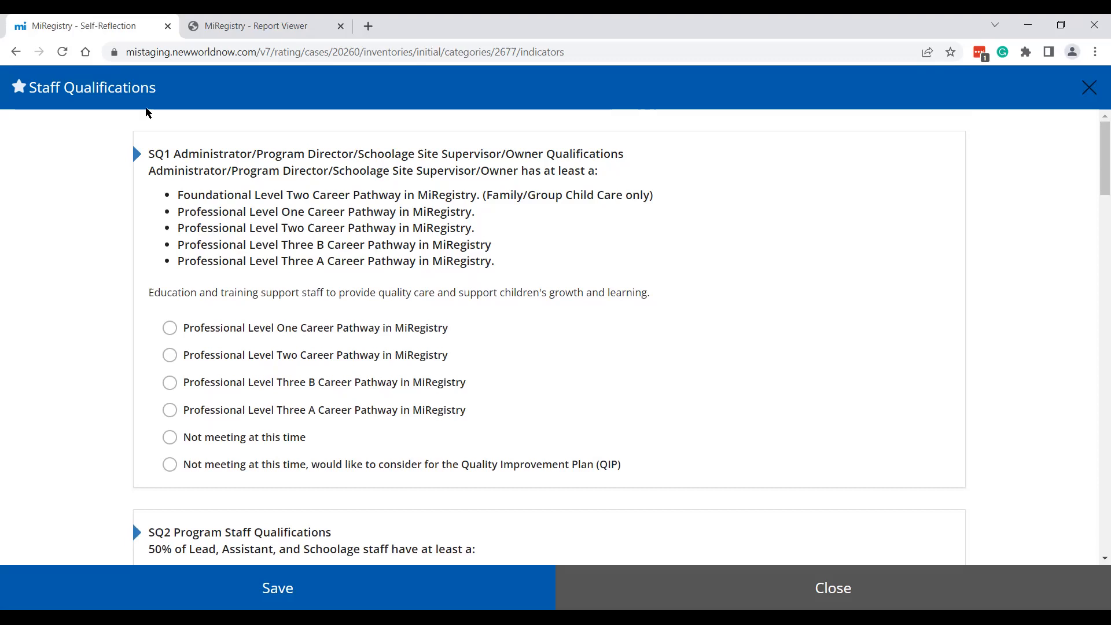
# - Check the career pathway levels in the Organization Staff report and look through the remaining Staff Qualifications indicators
pyautogui.click(231, 24)
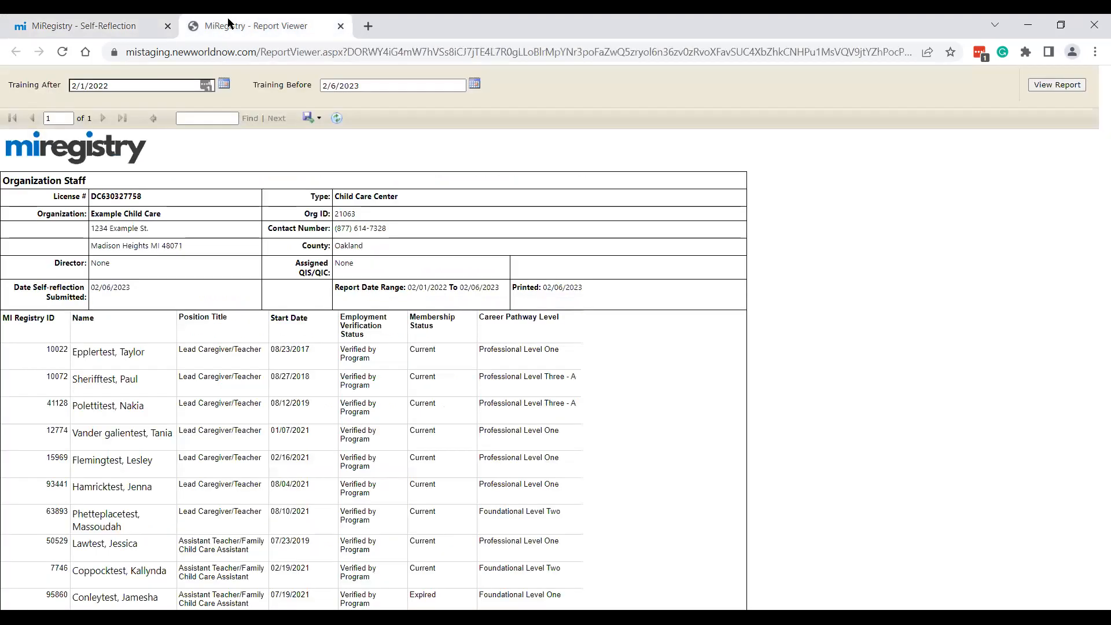
pyautogui.click(121, 24)
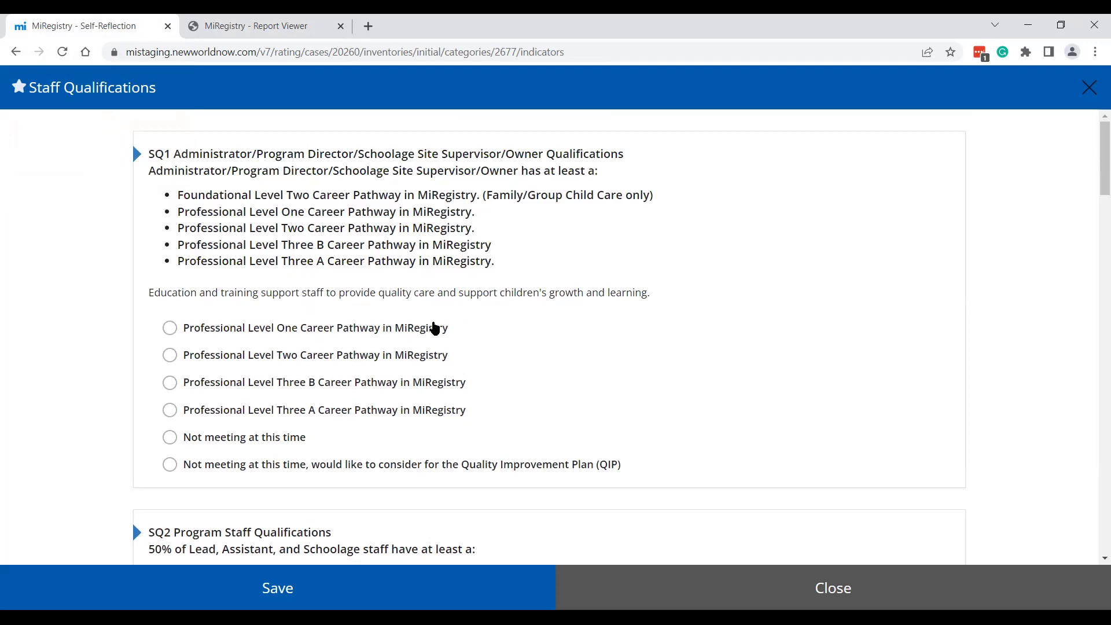
pyautogui.scroll(-16, 435, 328)
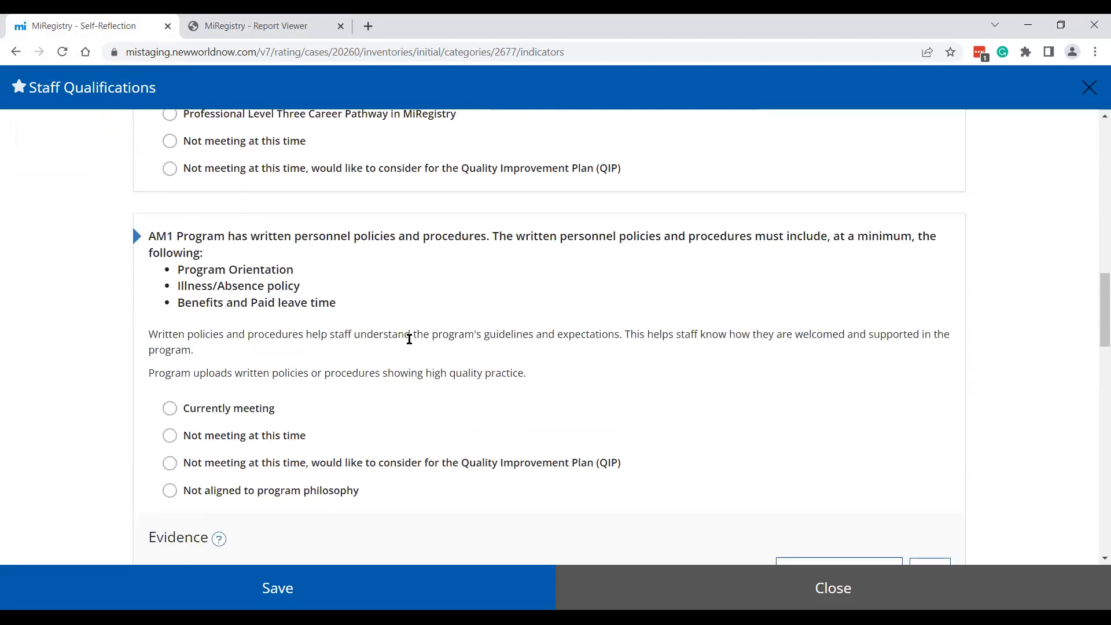
pyautogui.scroll(-1, 409, 340)
pyautogui.scroll(-1, 409, 343)
pyautogui.scroll(-7, 435, 406)
pyautogui.scroll(11, 435, 423)
pyautogui.scroll(8, 435, 422)
# - Consult the full Organization Staff report, and answer indicator SQ1 with Professional Level Three B Career Pathway in MiRegistry
pyautogui.click(255, 25)
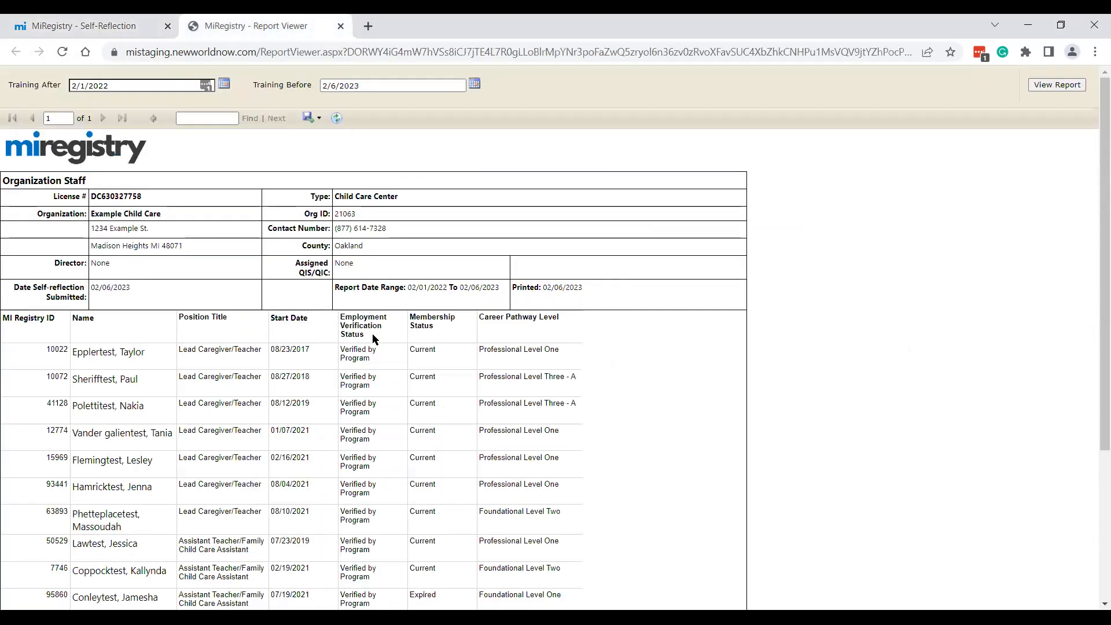
pyautogui.scroll(-3, 362, 393)
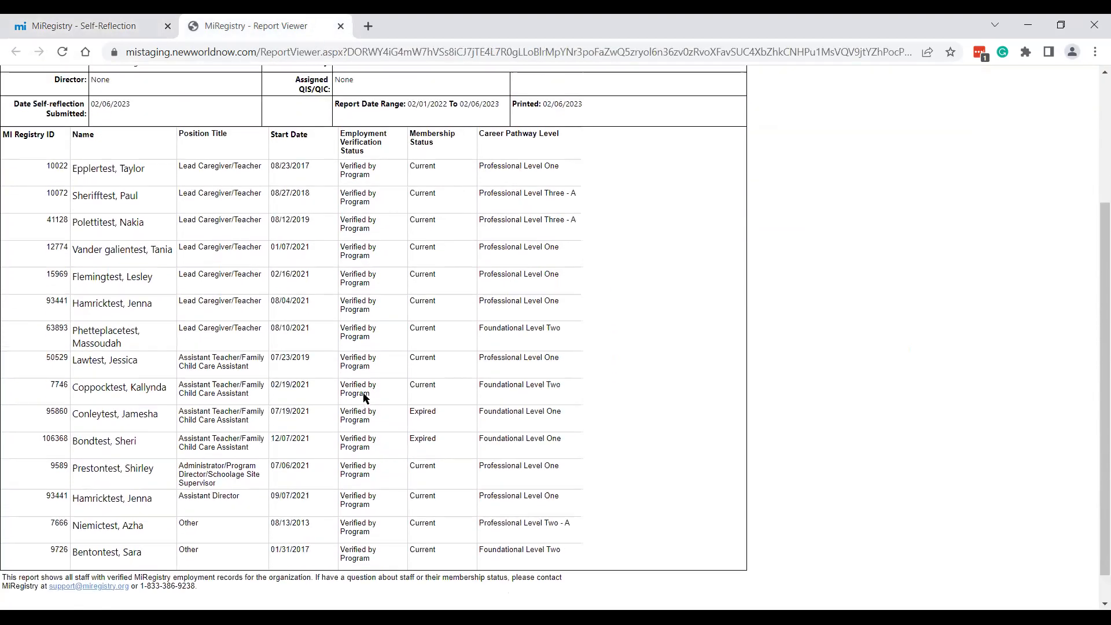
pyautogui.scroll(5, 362, 392)
pyautogui.click(98, 25)
pyautogui.click(197, 392)
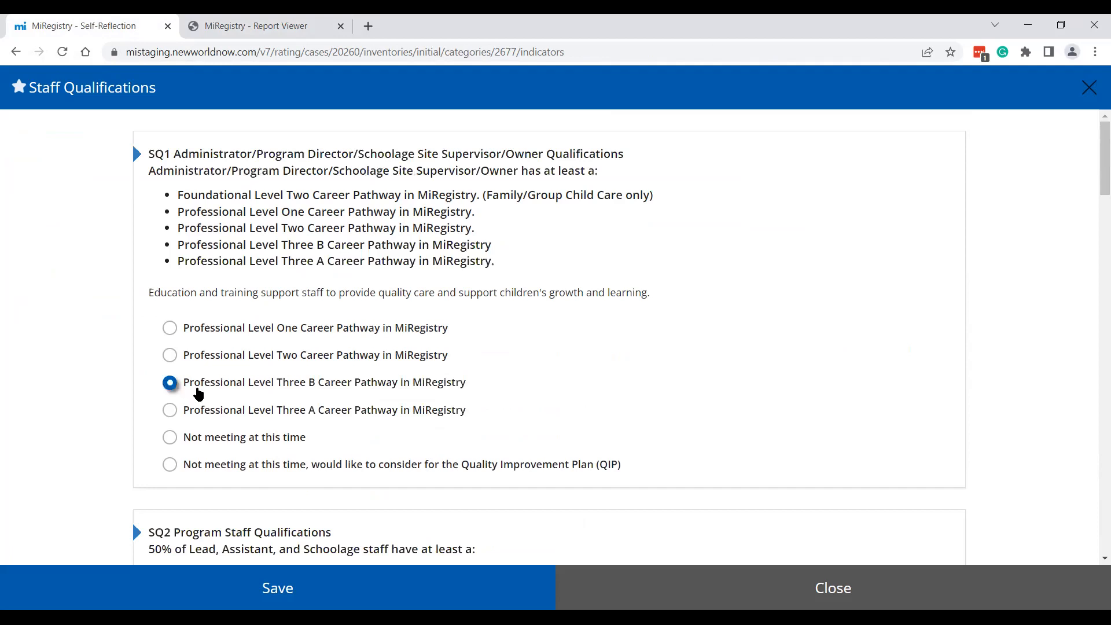
# - Answer indicator SQ2 on program staff qualifications, and mark AM1 as Not meeting at this time
pyautogui.scroll(-11, 266, 442)
pyautogui.click(169, 375)
pyautogui.scroll(-5, 363, 413)
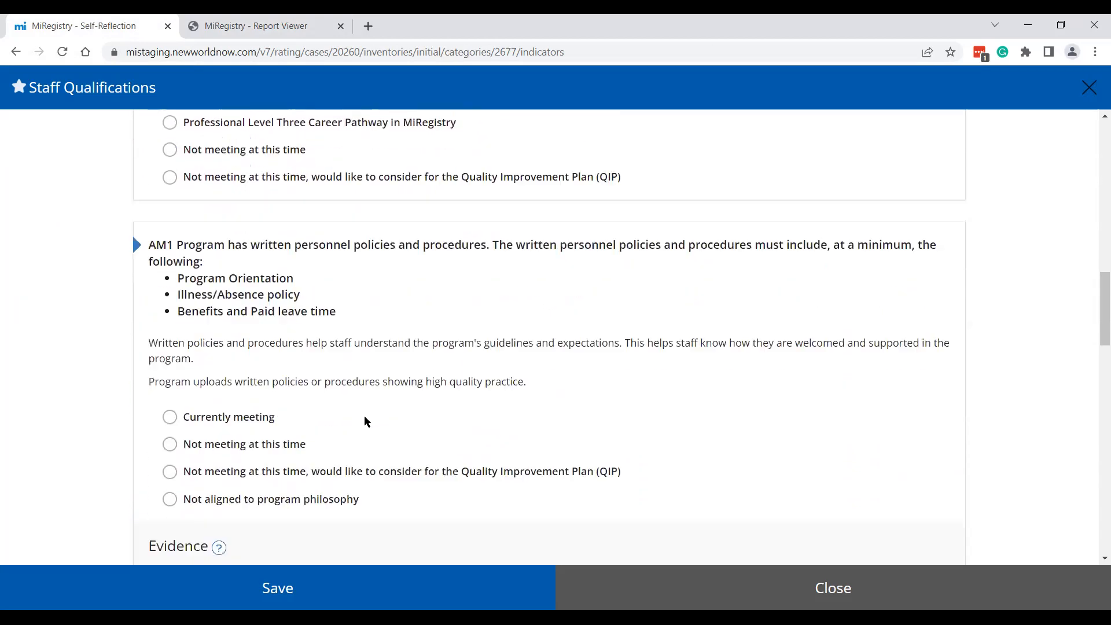
pyautogui.scroll(-1, 364, 417)
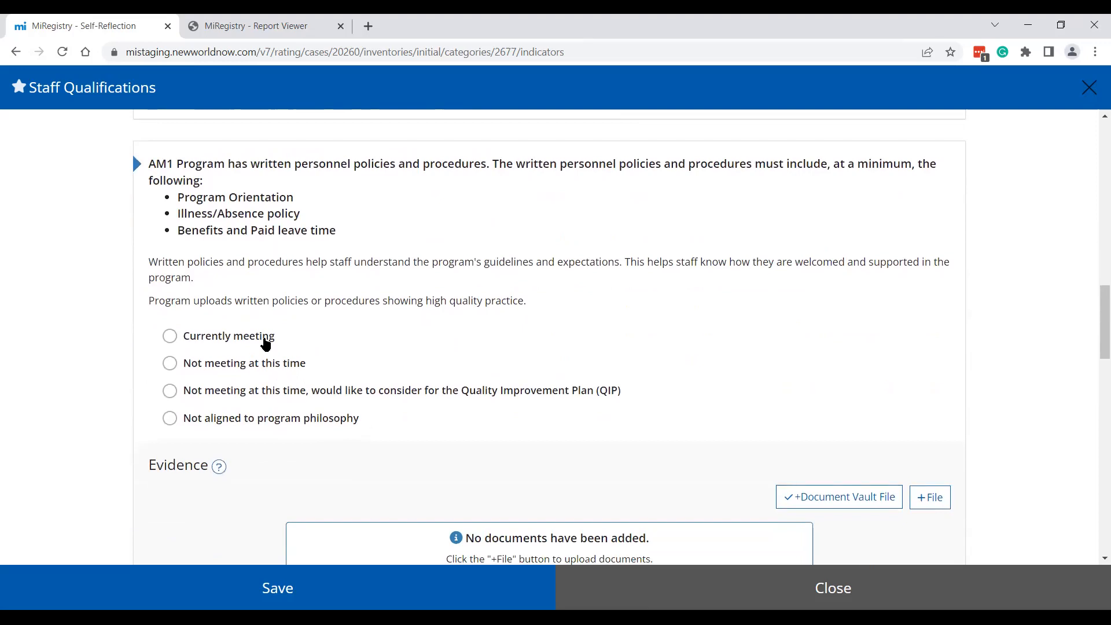
pyautogui.click(172, 364)
# - Mark indicator AM2 as Not meeting at this time, would like to consider for the Quality Improvement Plan (QIP)
pyautogui.scroll(-2, 307, 431)
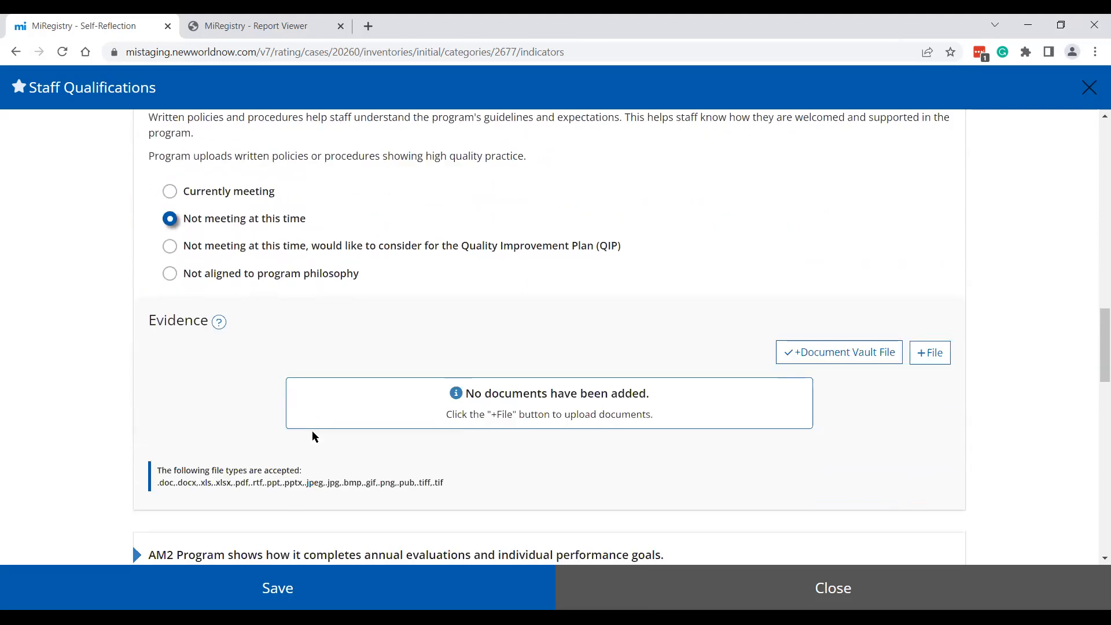
pyautogui.scroll(-5, 312, 434)
pyautogui.click(170, 418)
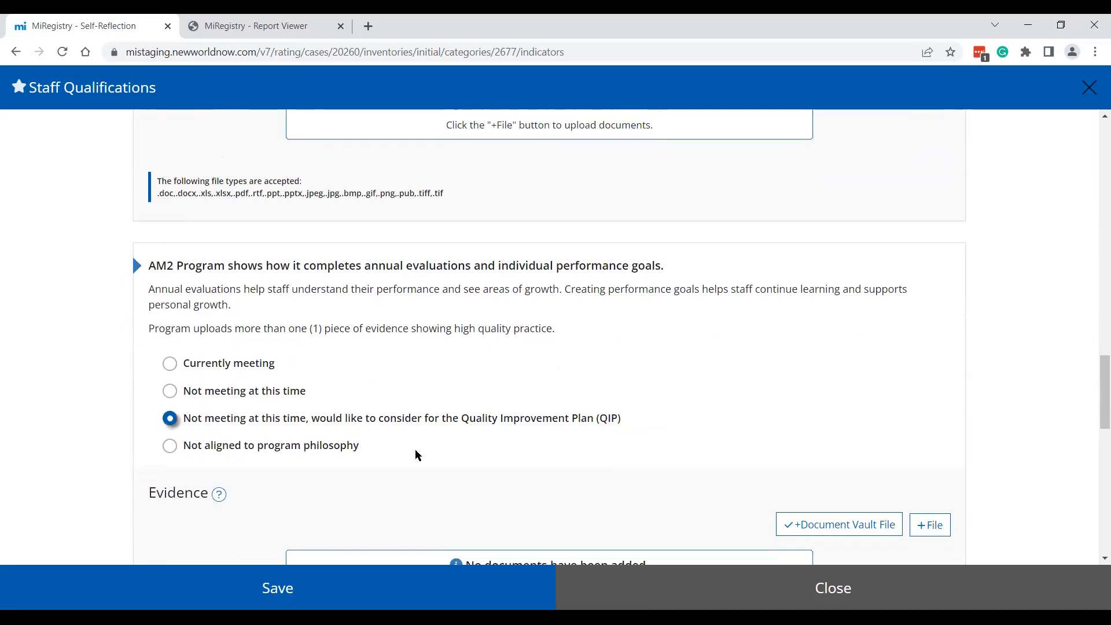
# - Mark indicator AM4 as Currently meeting and attach Business Sustainability Plan 2023.docx from the GSQ Evidence folder as its evidence
pyautogui.scroll(-4, 450, 448)
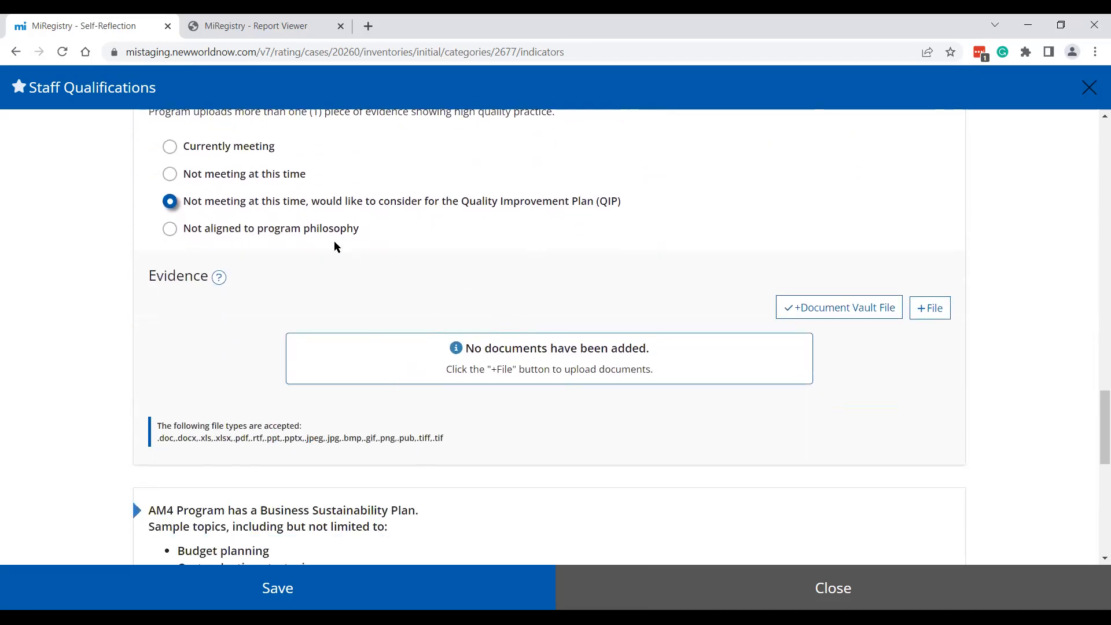
pyautogui.scroll(-4, 409, 340)
pyautogui.scroll(-4, 410, 341)
pyautogui.click(170, 322)
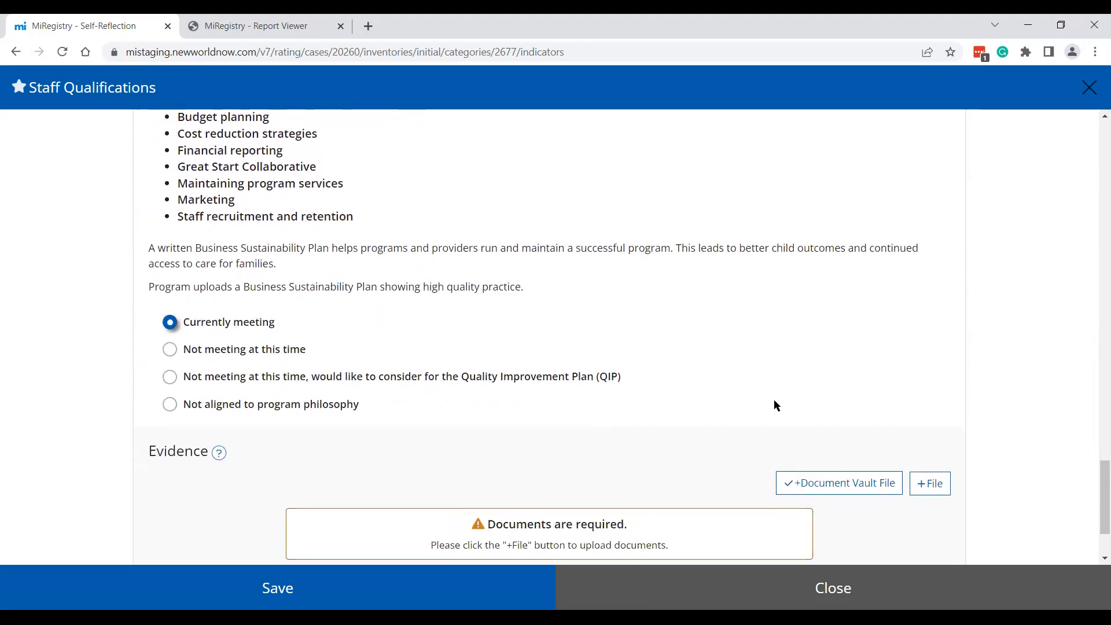
pyautogui.click(929, 483)
pyautogui.click(149, 119)
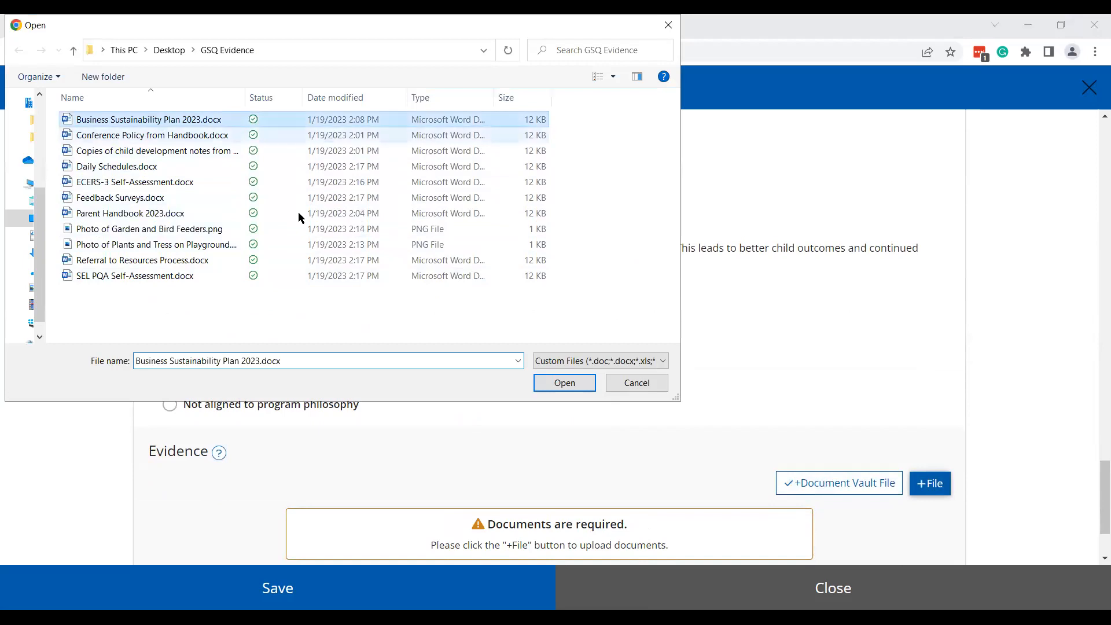
pyautogui.click(564, 384)
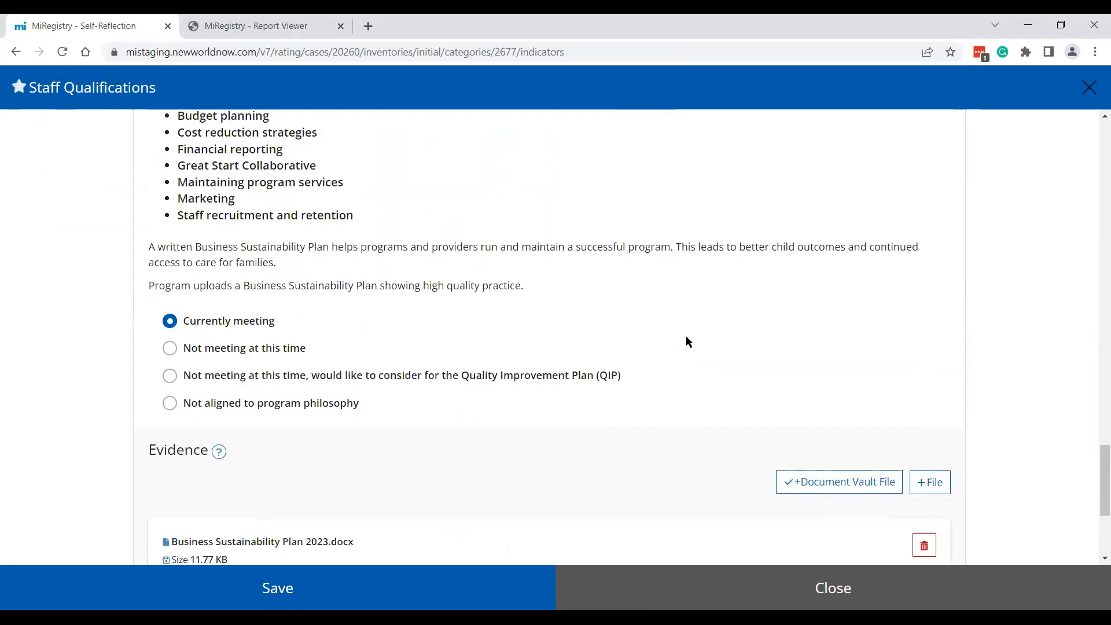
# - Save the Staff Qualifications indicators, leave the category and review the completion status of all Self-Reflection sections
pyautogui.scroll(-4, 687, 342)
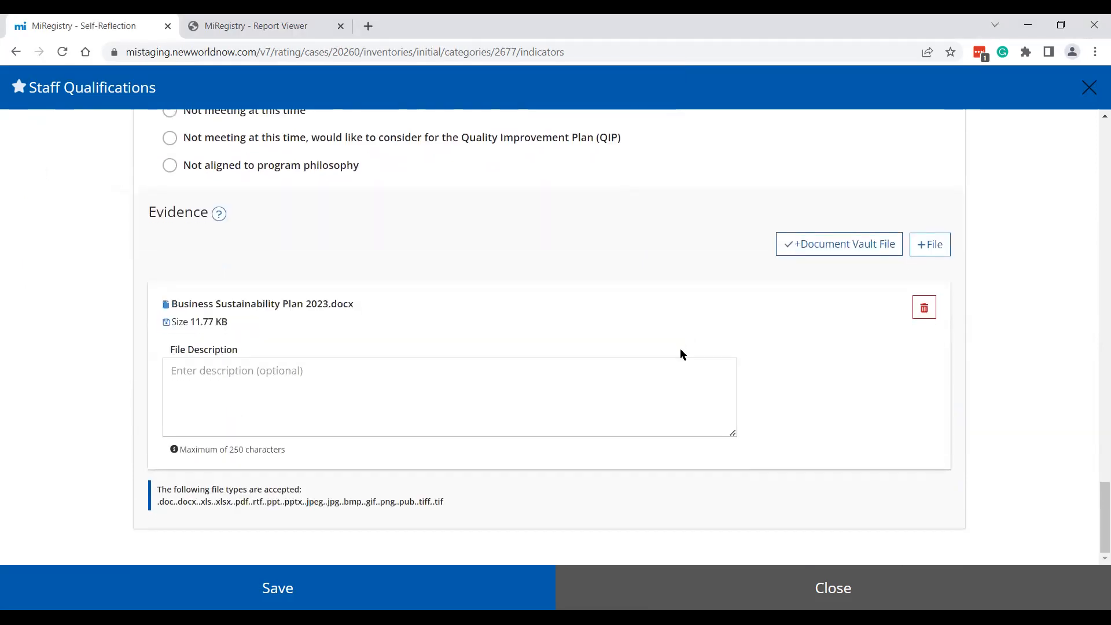
pyautogui.click(274, 596)
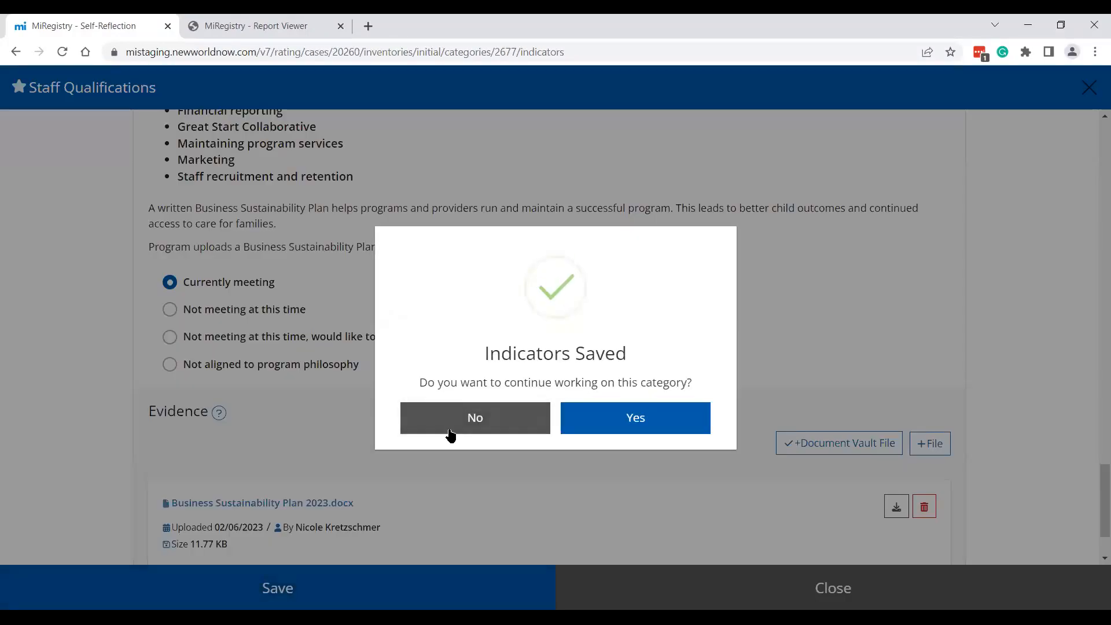
pyautogui.click(448, 419)
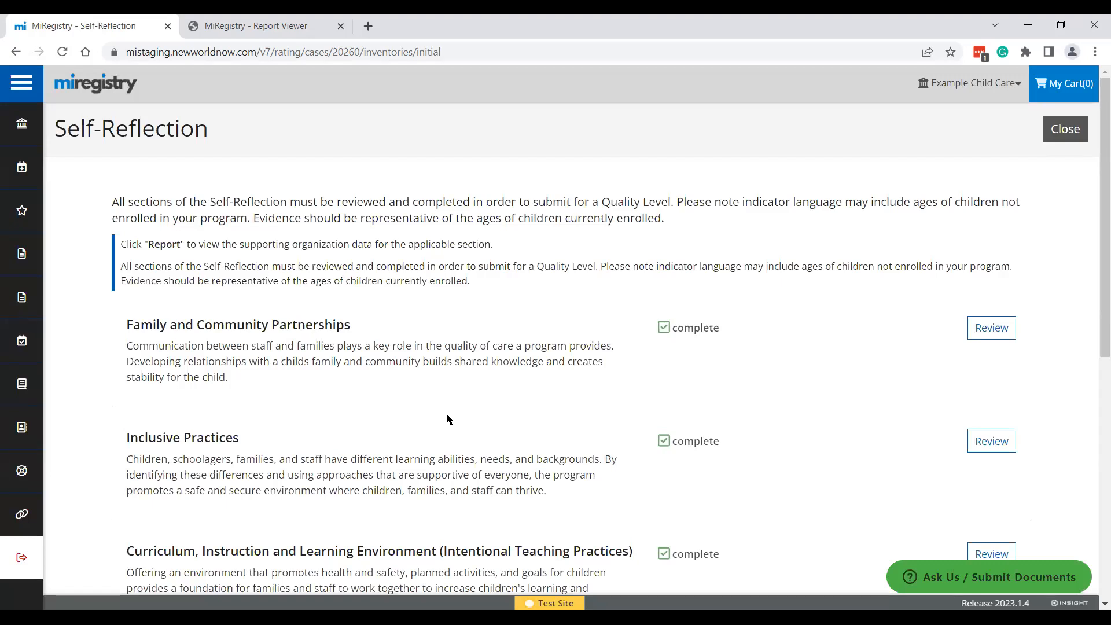
pyautogui.scroll(-2, 451, 415)
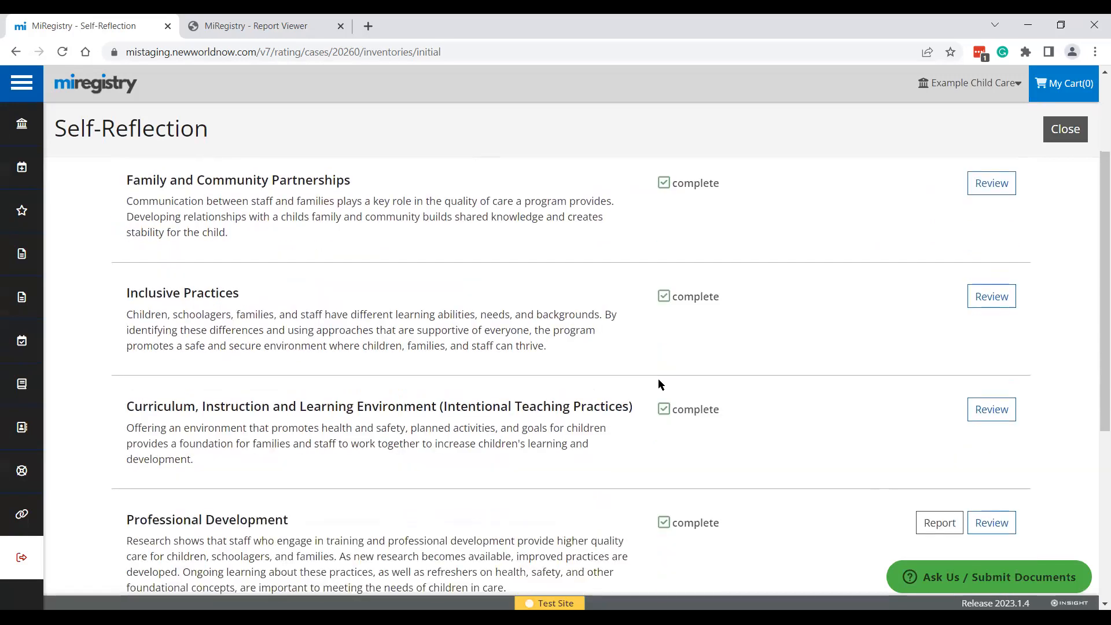
pyautogui.scroll(-2, 671, 422)
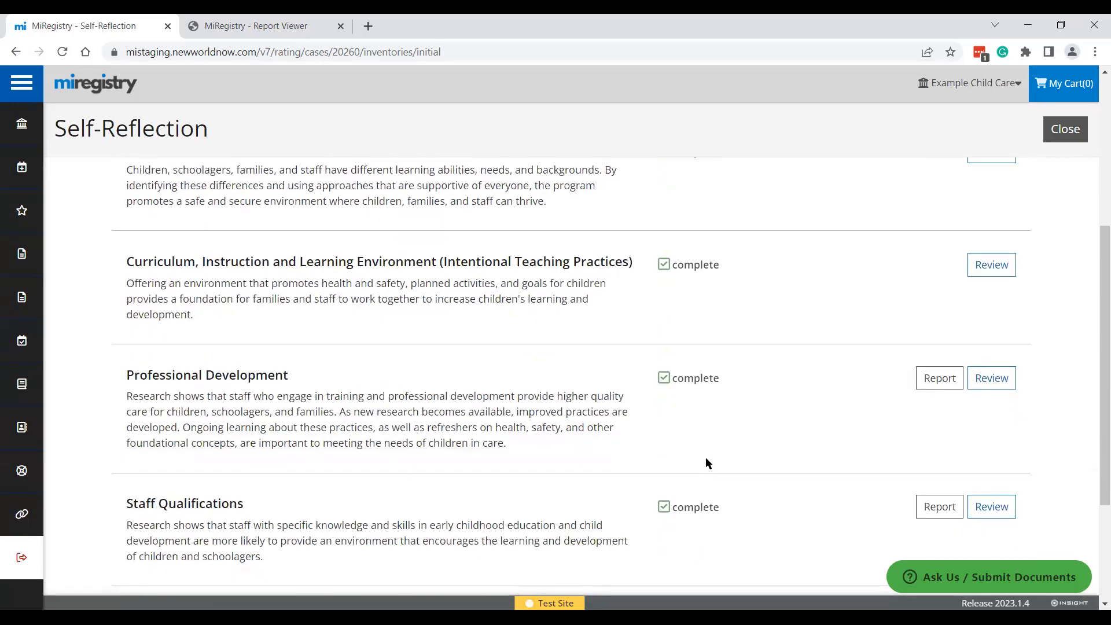
pyautogui.scroll(-1, 705, 457)
pyautogui.scroll(-1, 706, 457)
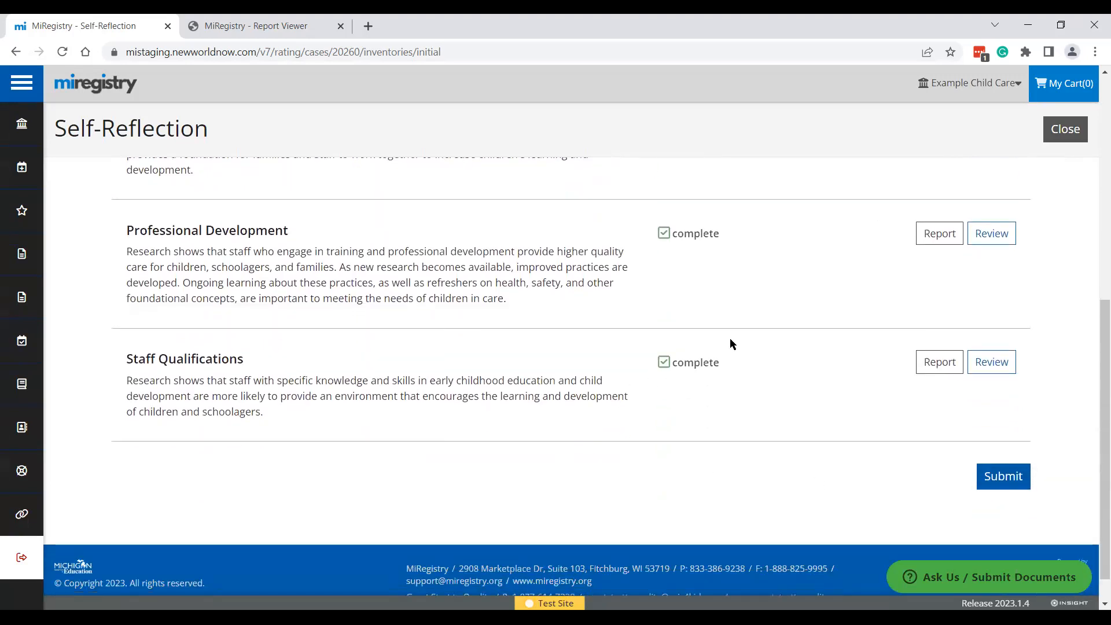
# - Submit the completed Self-Reflection for a Quality Recognition Level, confirm the submission and acknowledge it
pyautogui.scroll(1, 732, 343)
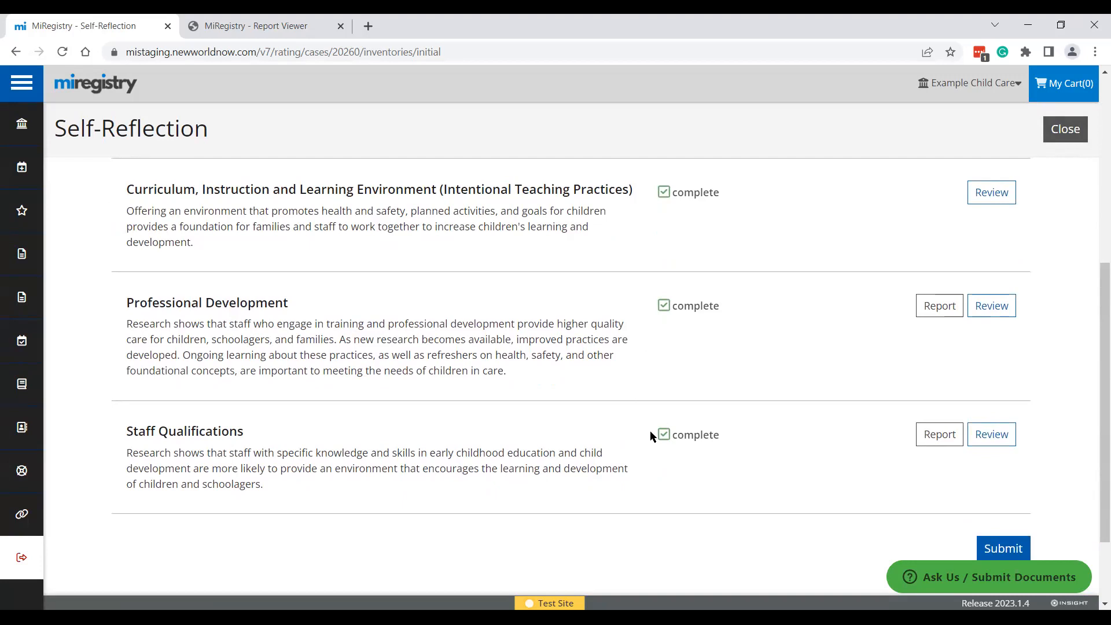
pyautogui.scroll(-2, 665, 405)
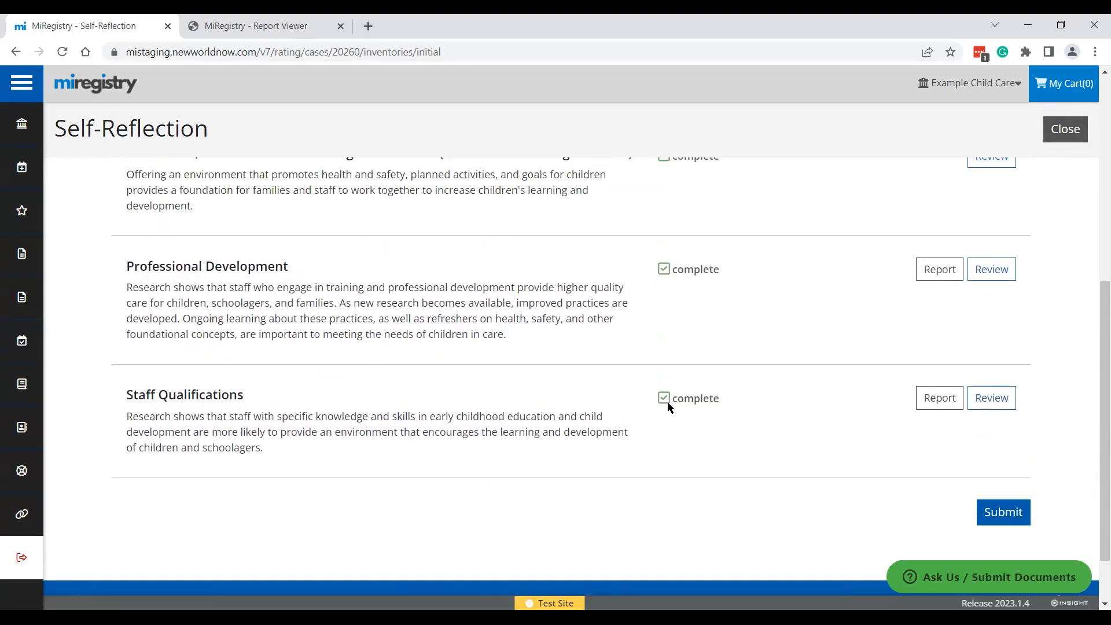
pyautogui.click(1016, 513)
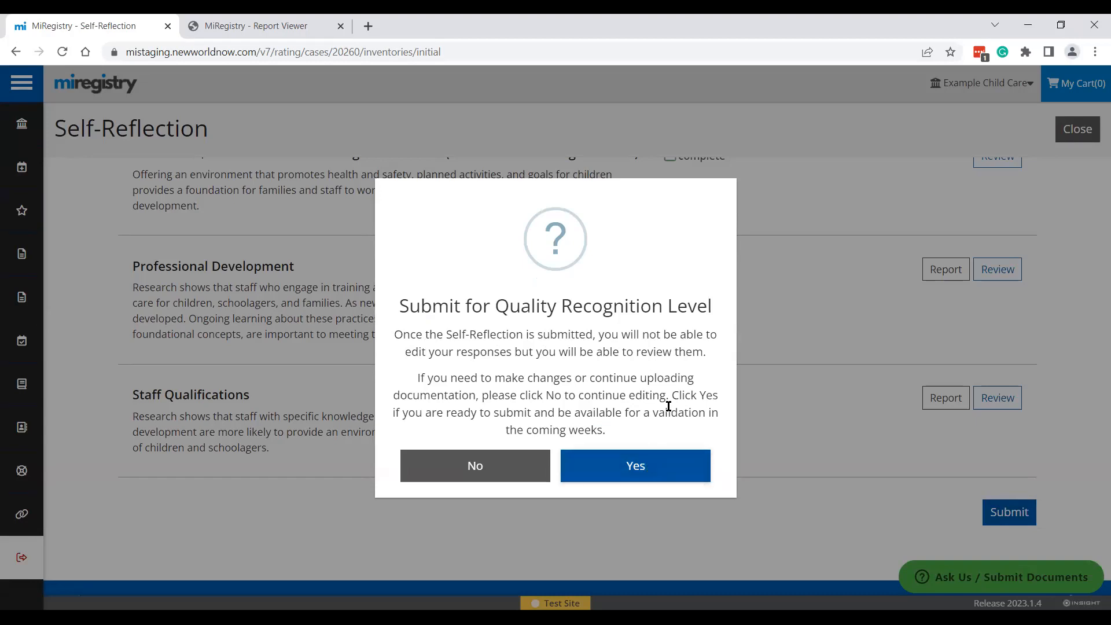
pyautogui.click(648, 470)
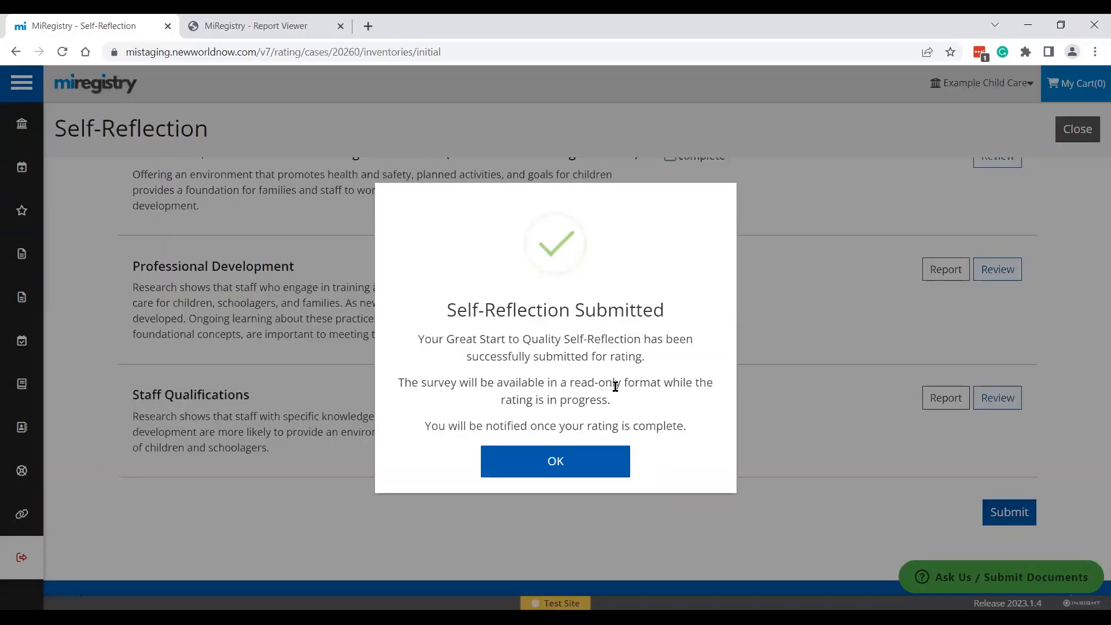
pyautogui.click(567, 467)
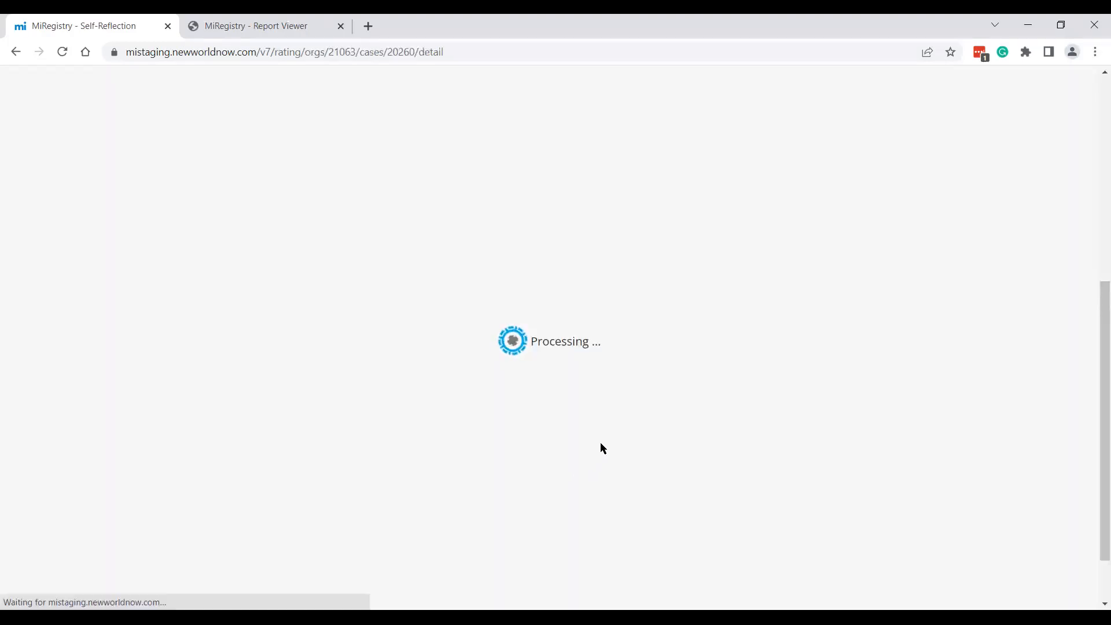
# - Review the submitted case's detail page, from its status and next steps through the validator and notes sections
pyautogui.scroll(-1, 593, 435)
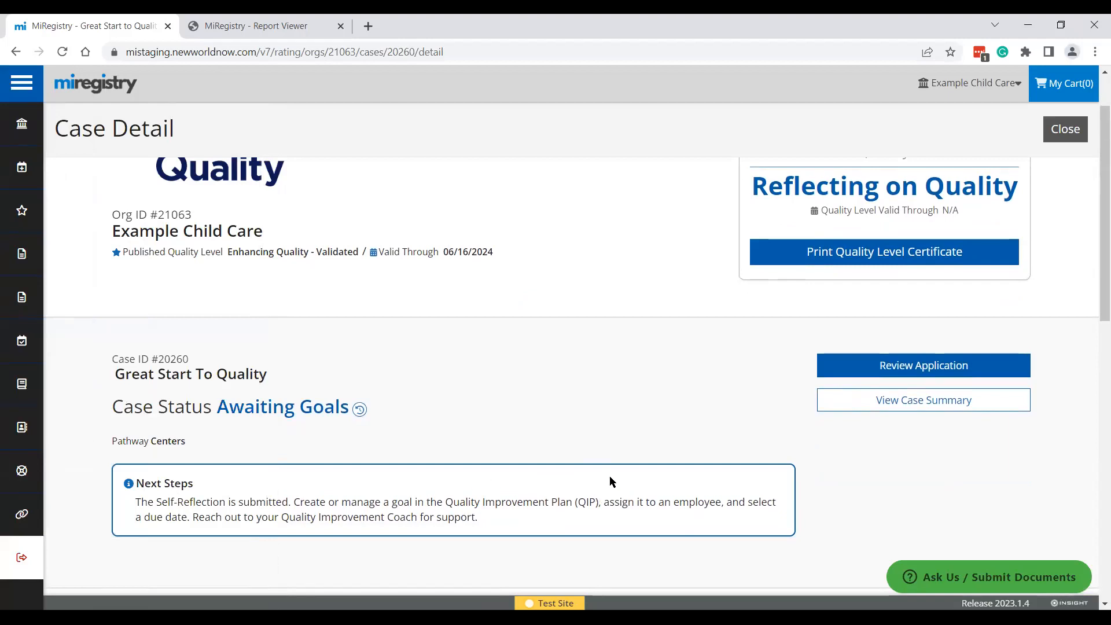
pyautogui.scroll(-3, 614, 475)
pyautogui.scroll(-8, 664, 467)
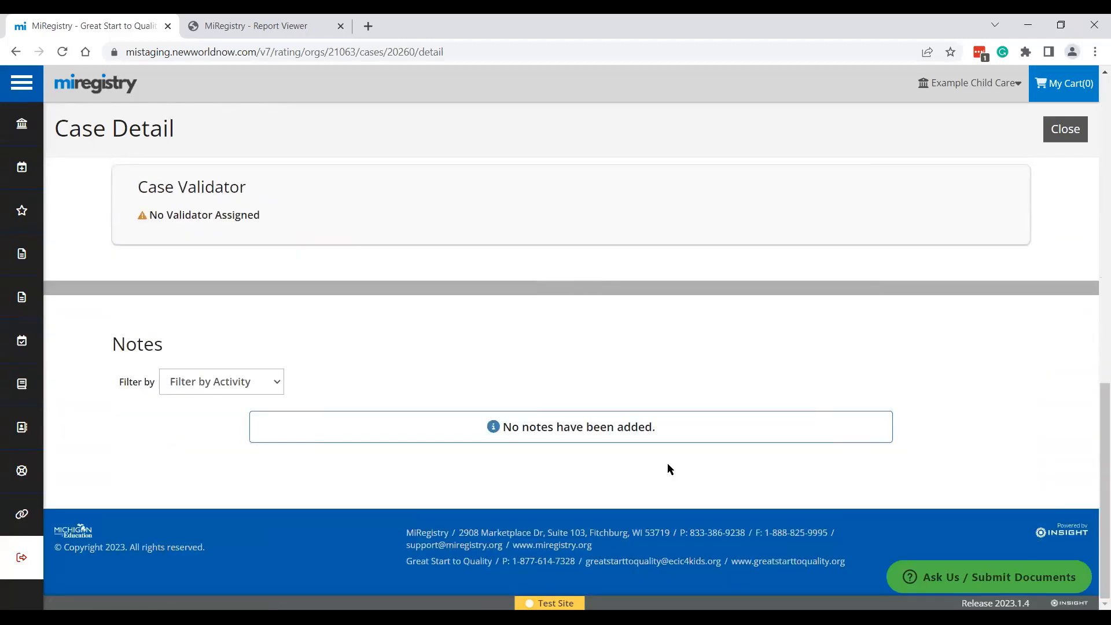